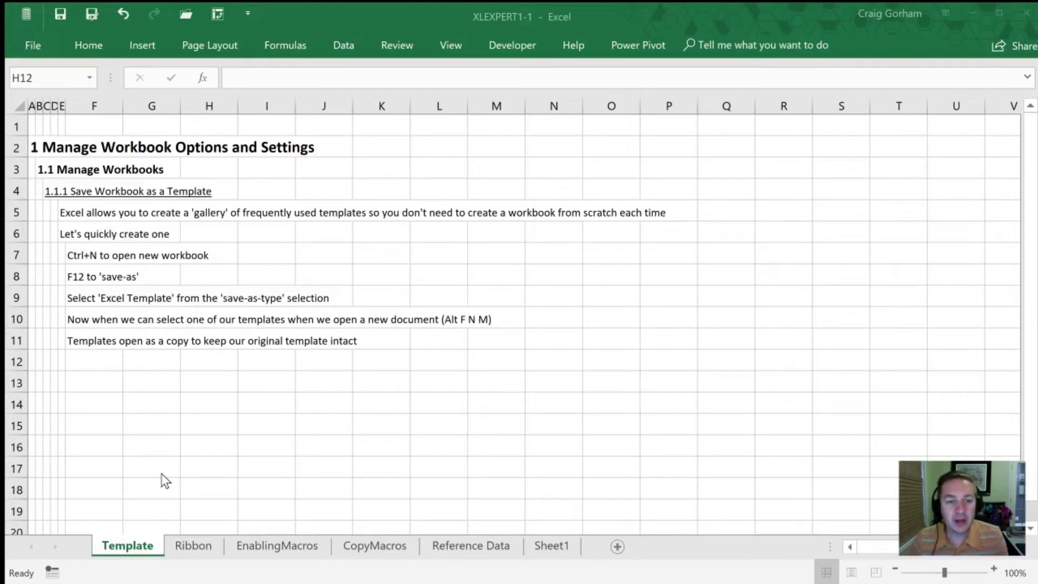
- Create a new blank workbook and position its window beside the notes in XLEXPERT1-1
click(396, 293)
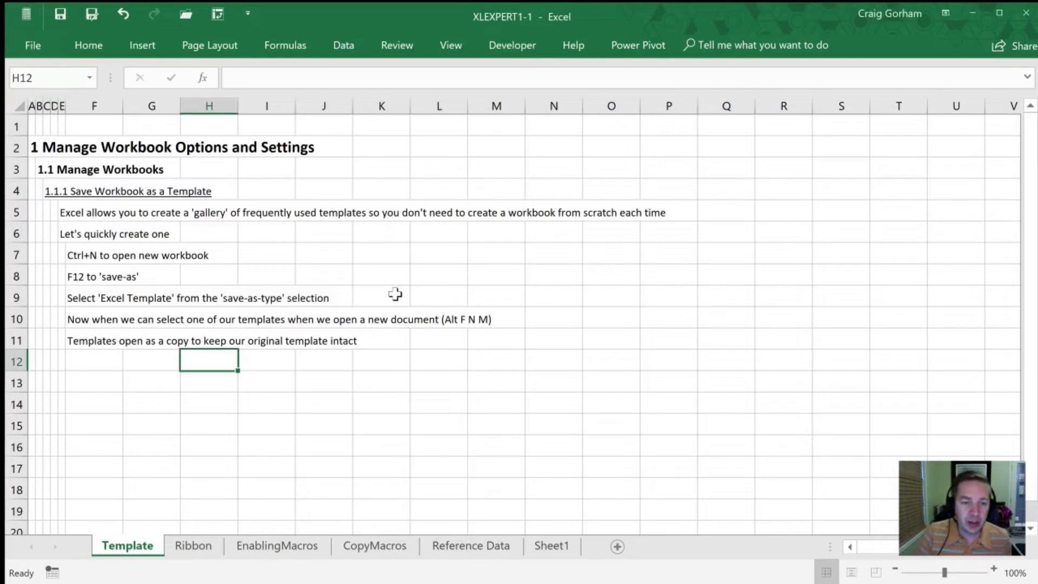
key(ctrl+n)
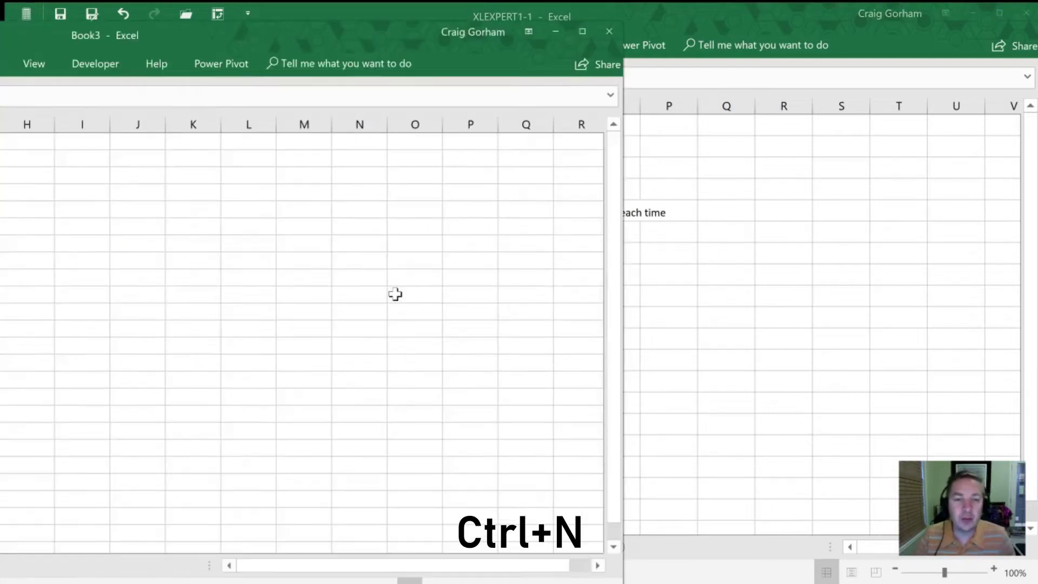
double_click(290, 32)
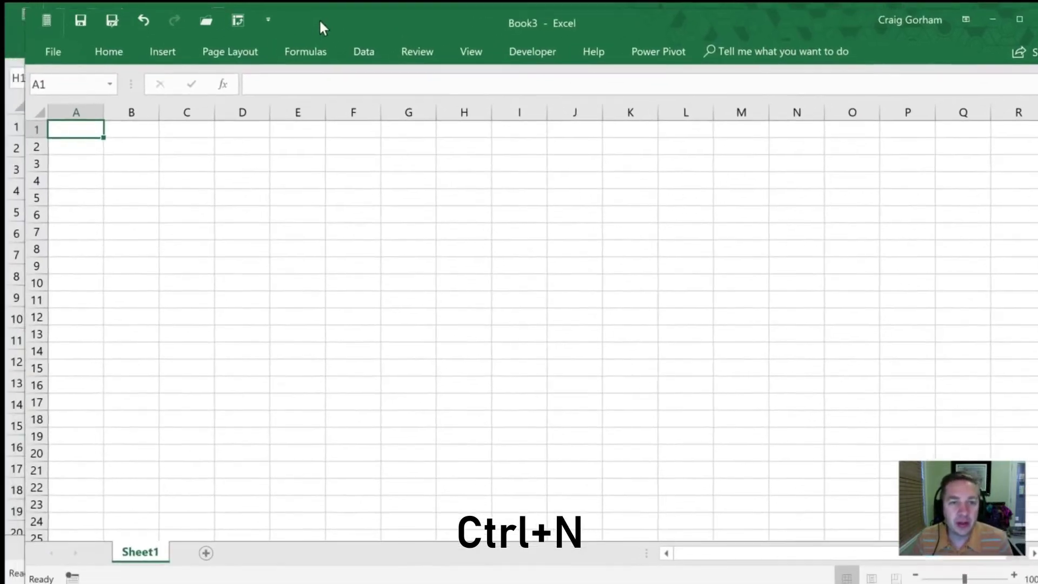
key(super+Right)
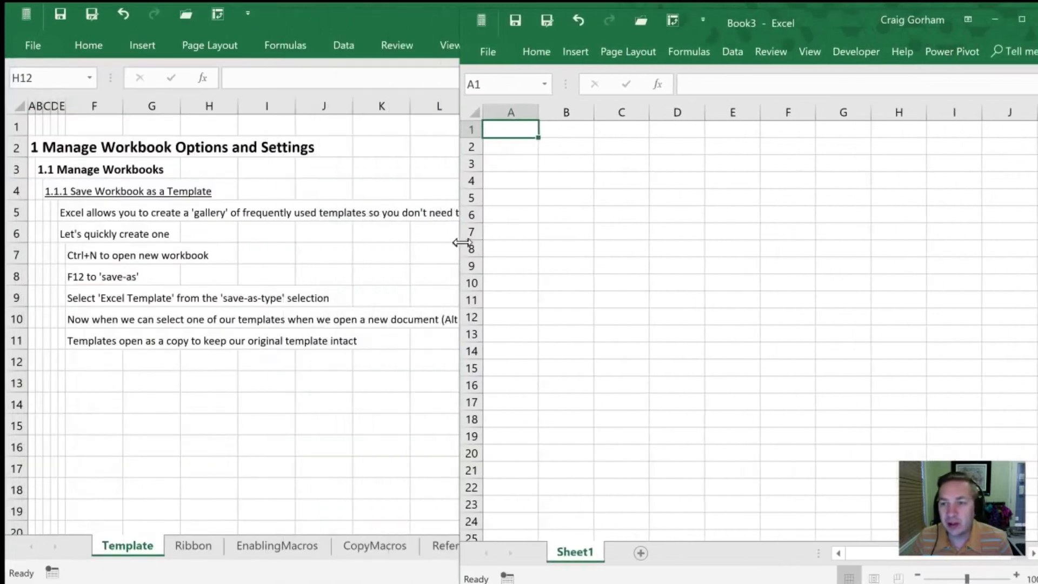
drag(841, 25, 753, 24)
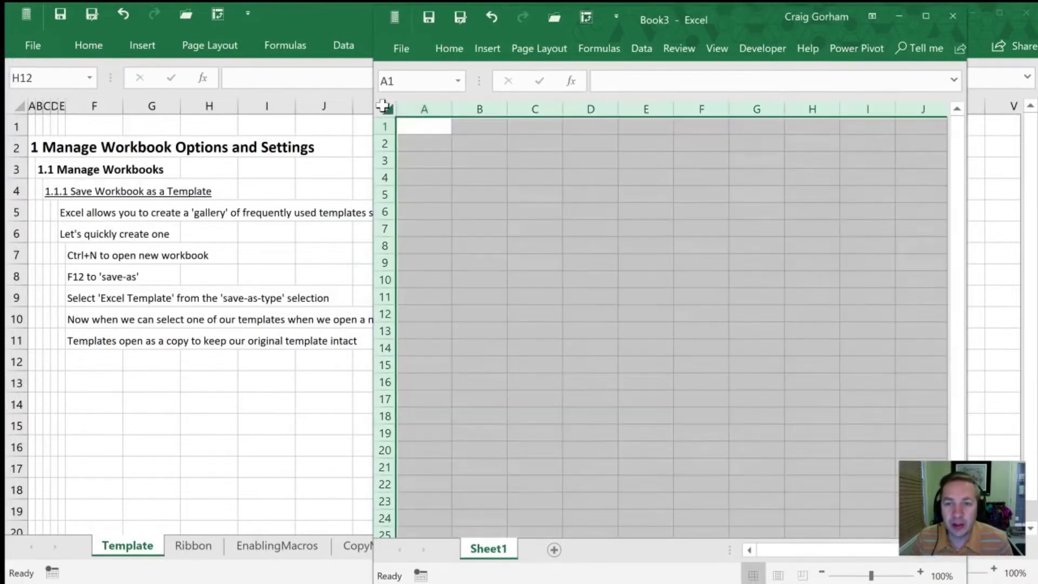
- Fill all cells of Sheet1 in the new workbook with light grey
click(387, 109)
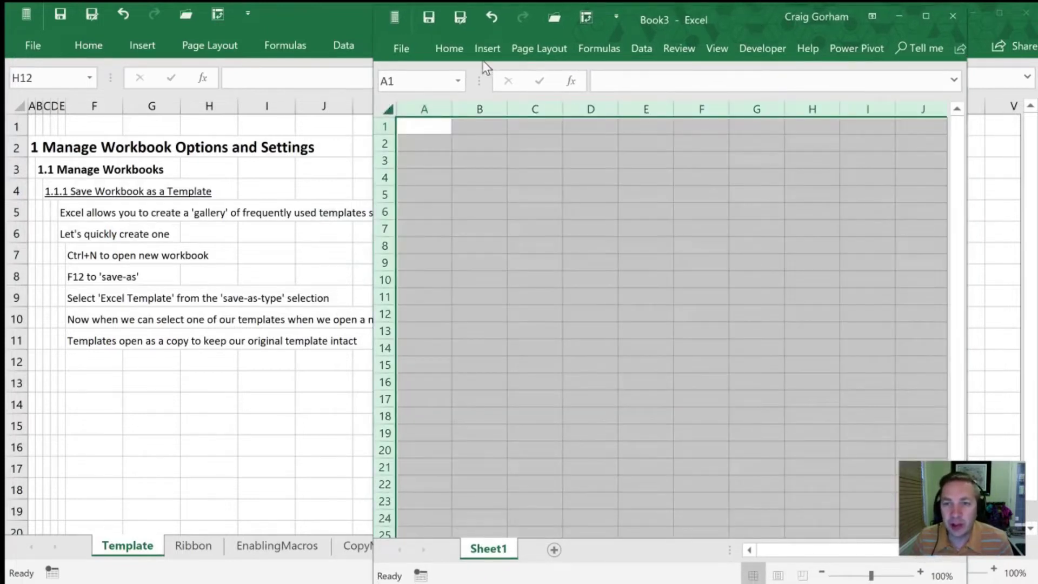
click(450, 50)
click(502, 120)
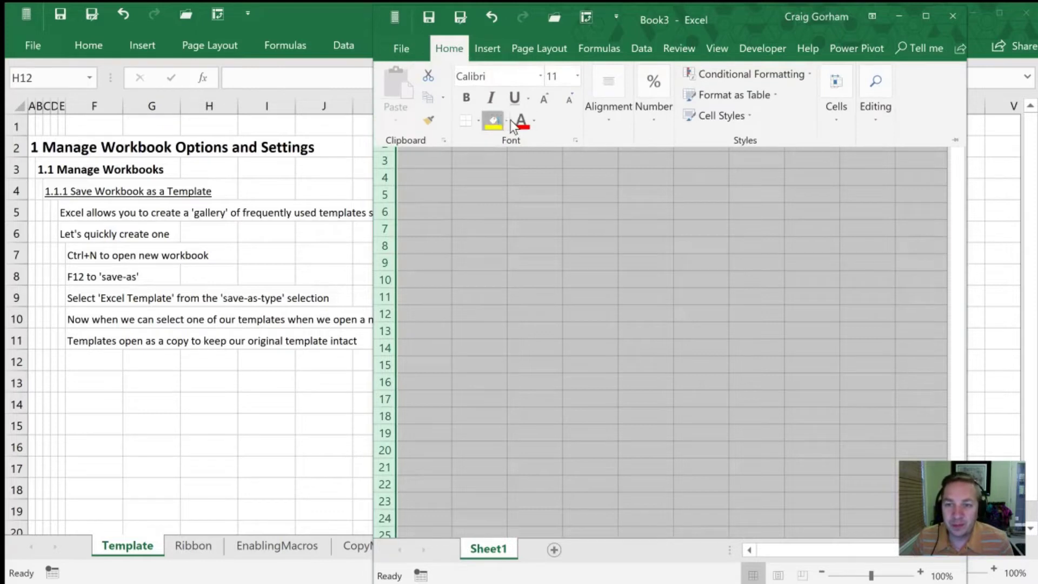
click(507, 120)
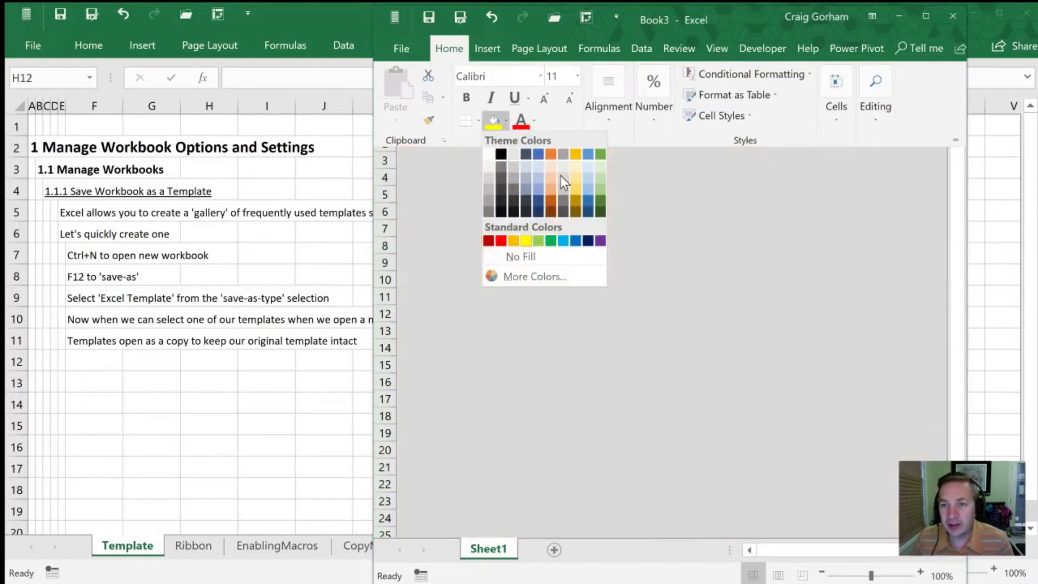
click(563, 175)
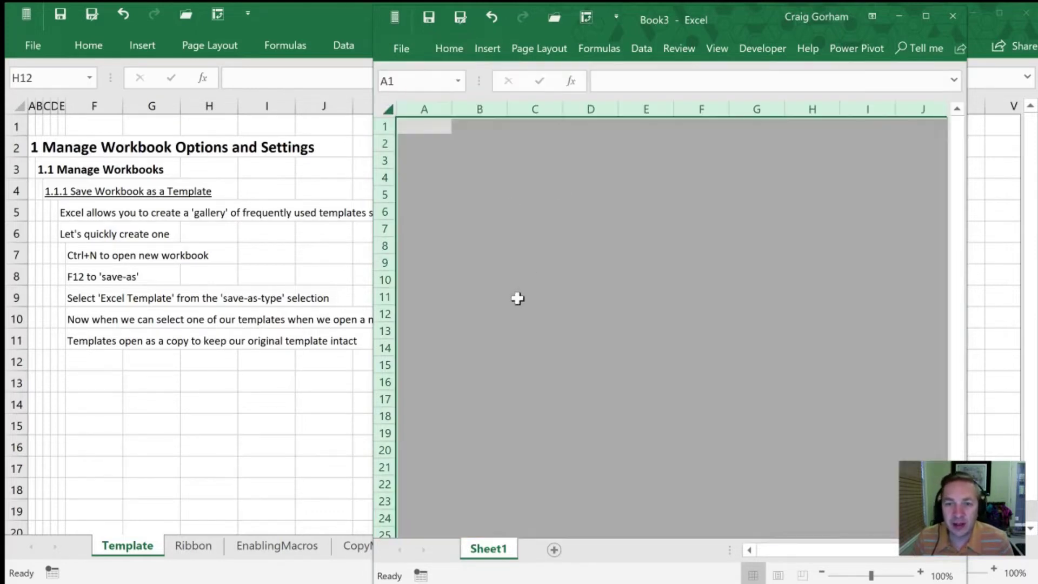
click(431, 127)
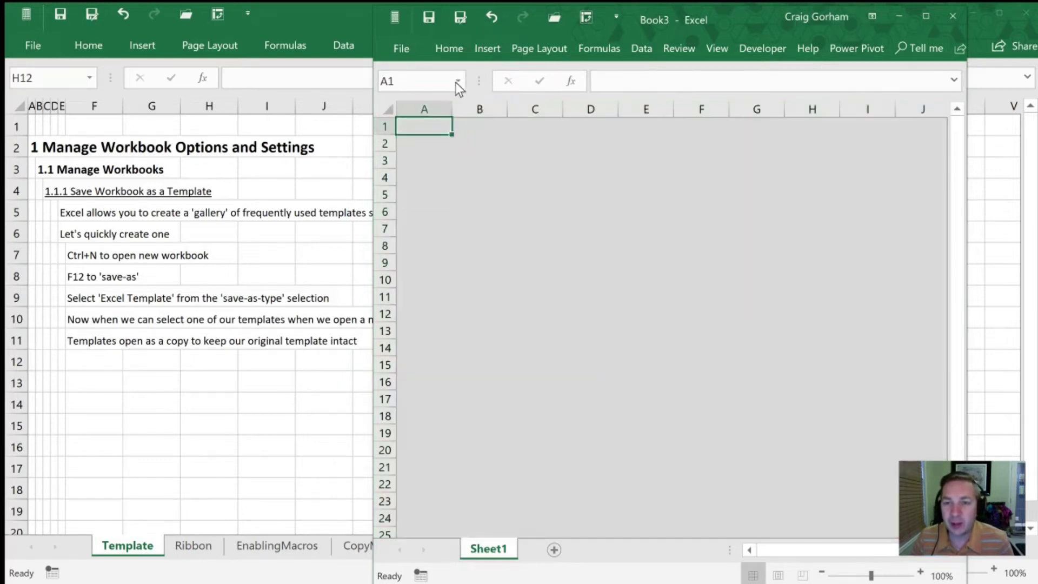
- Set the font colour of all cells in the grey sheet to white
click(449, 51)
click(418, 145)
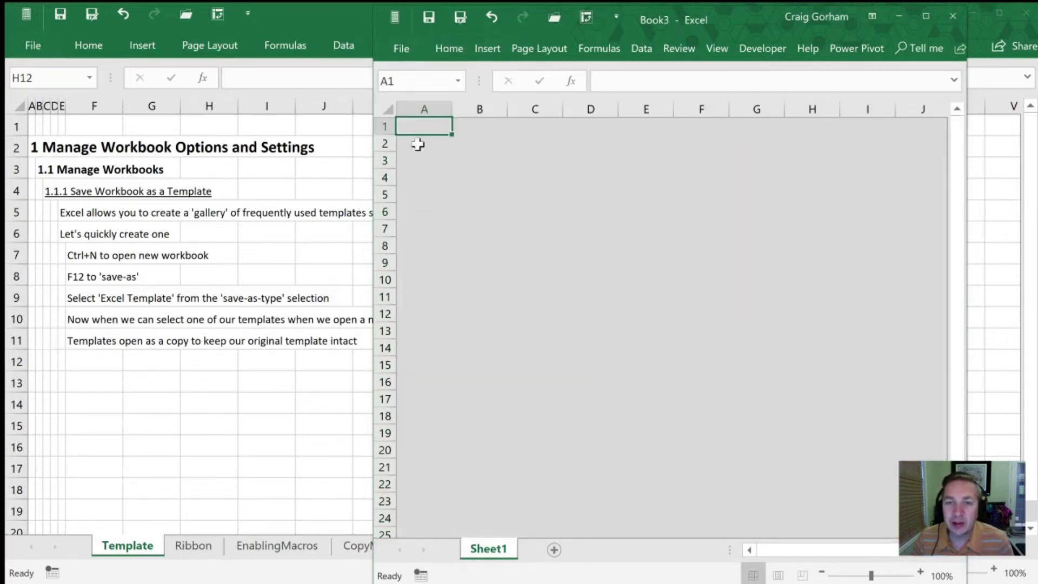
click(387, 110)
click(443, 50)
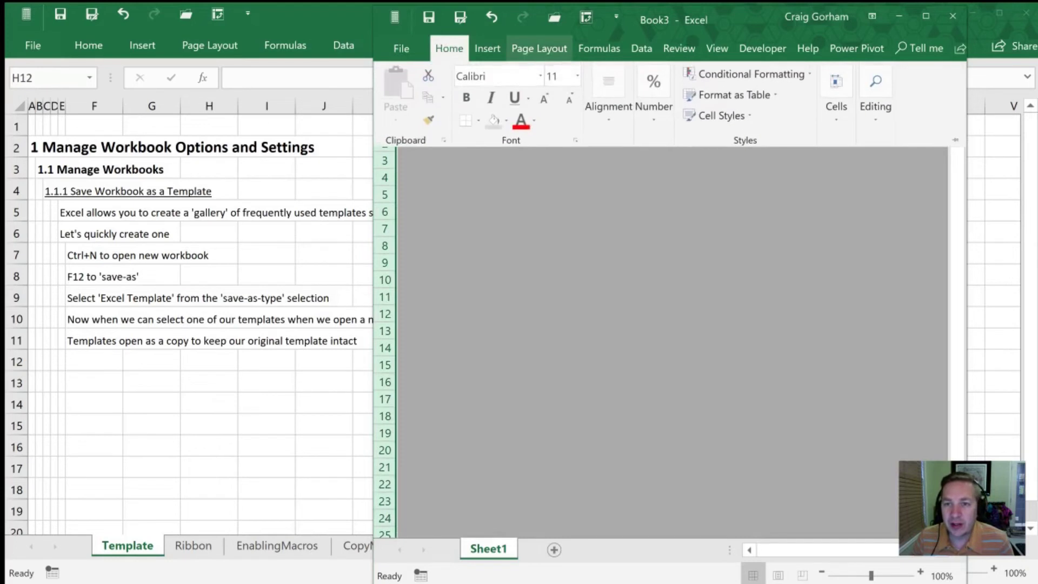
click(536, 123)
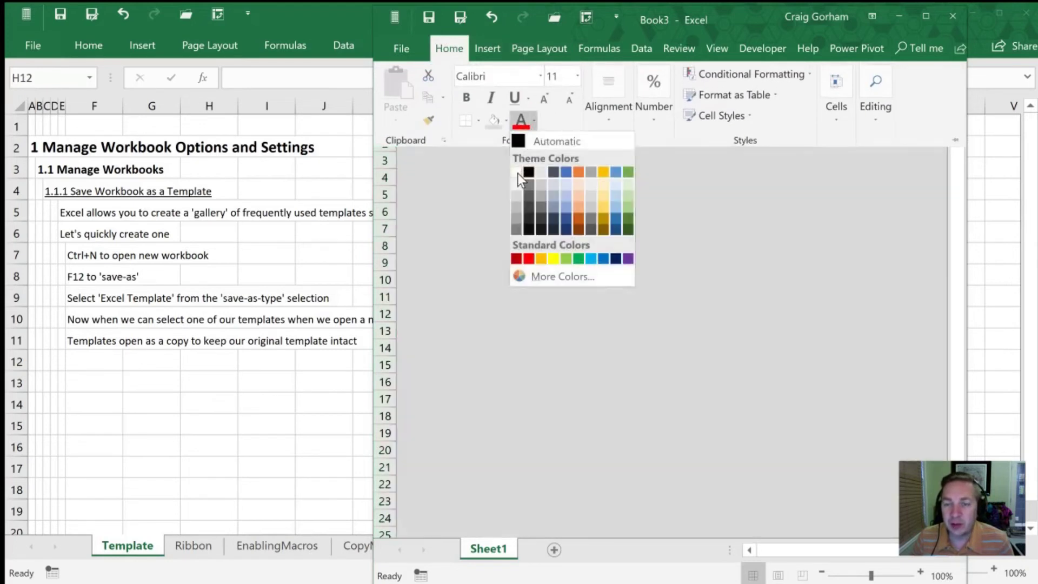
click(518, 173)
click(457, 162)
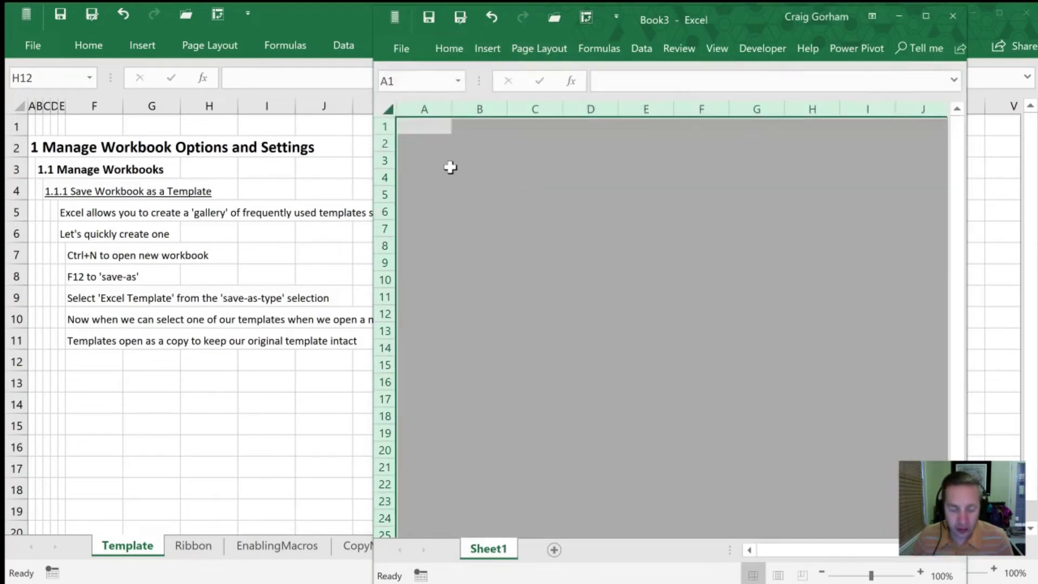
- Enter "working" in cell A1 of the grey sheet
text(working)
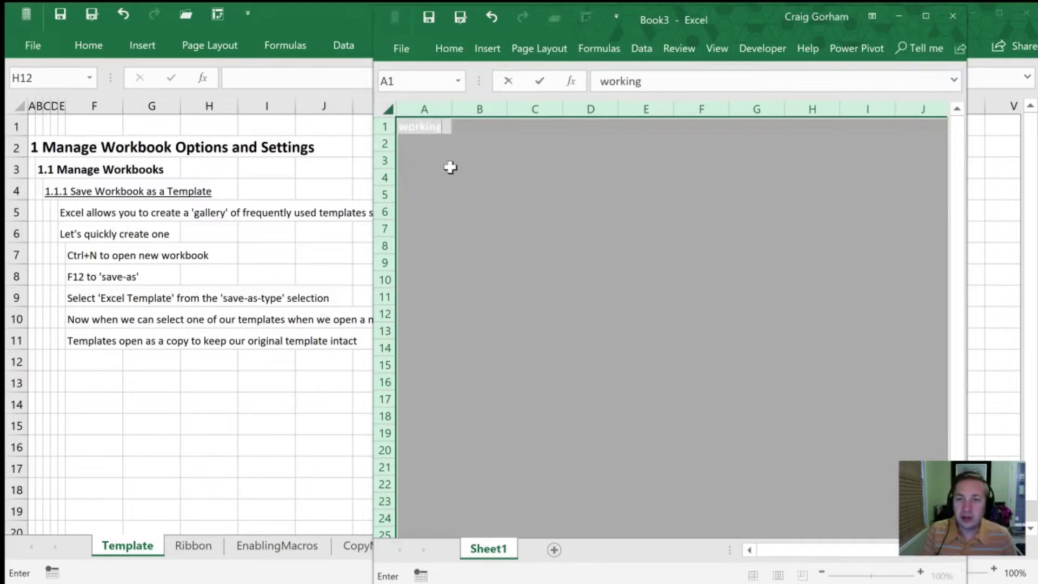
key(Return)
click(450, 168)
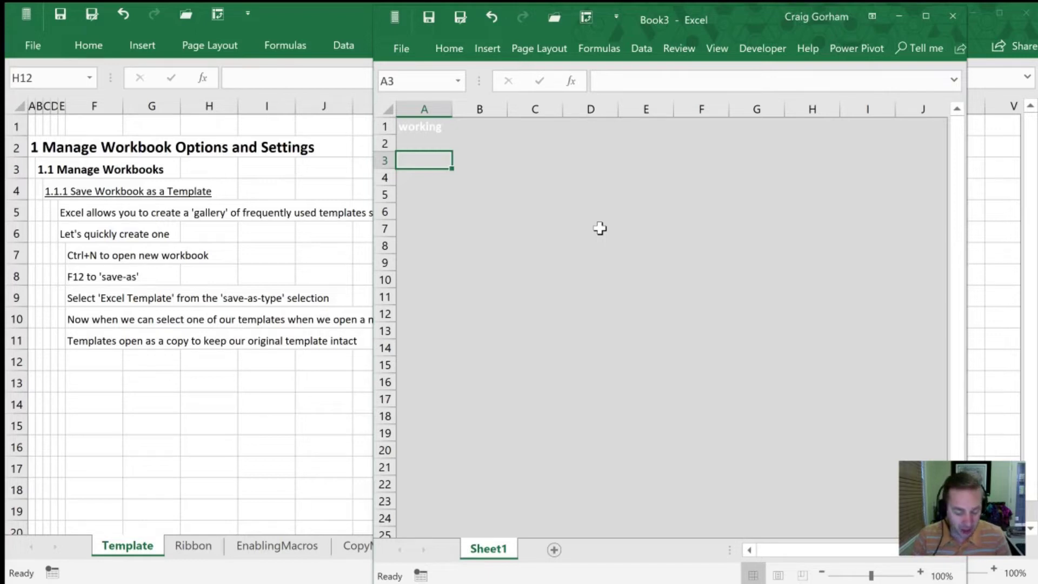
- Save the grey workbook as an Excel Template named "Grey Template" in the Custom Office Templates folder
key(F12)
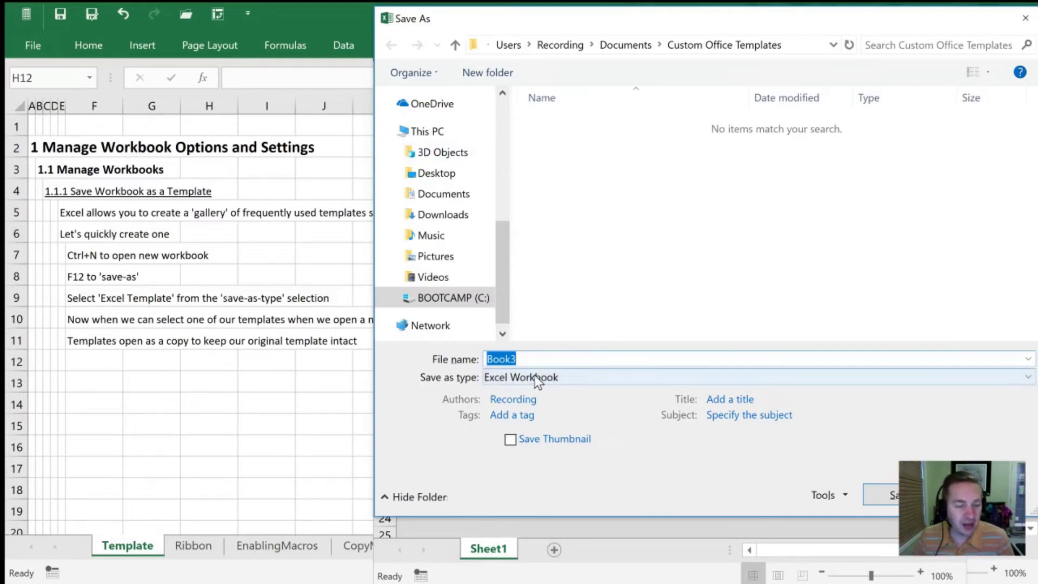
click(577, 378)
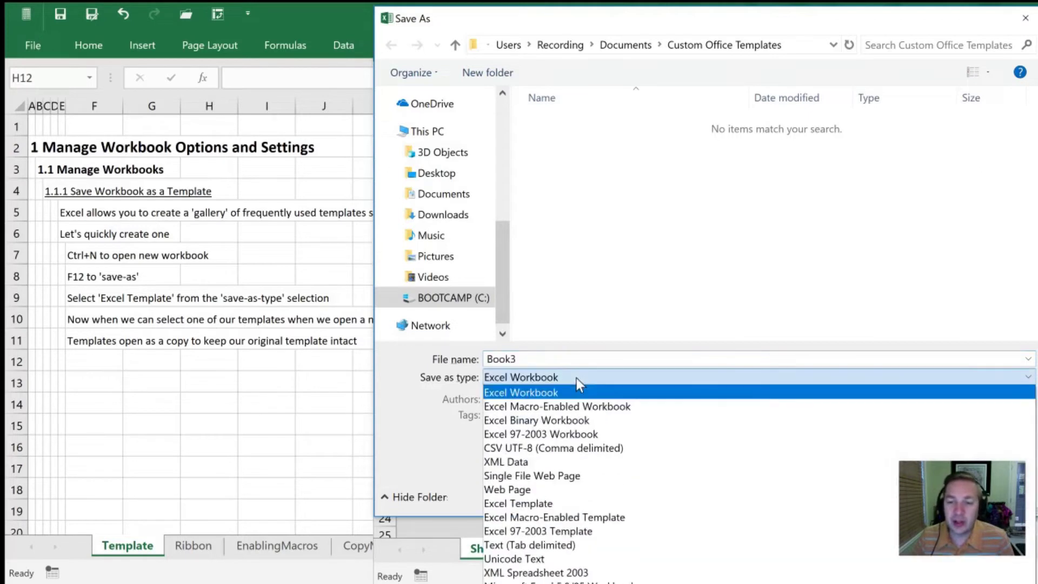
click(554, 505)
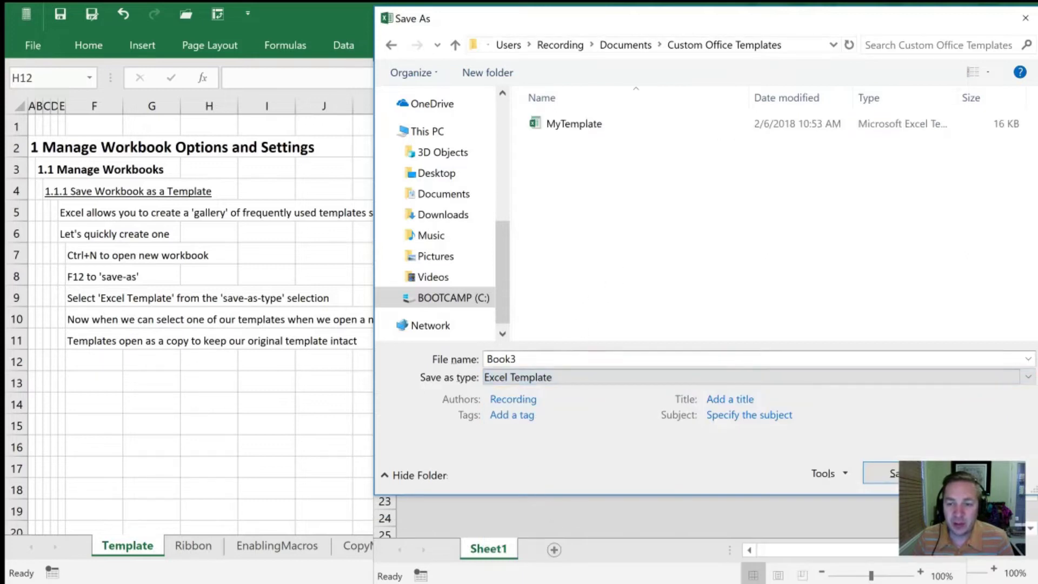
key(shift+Tab)
text(G)
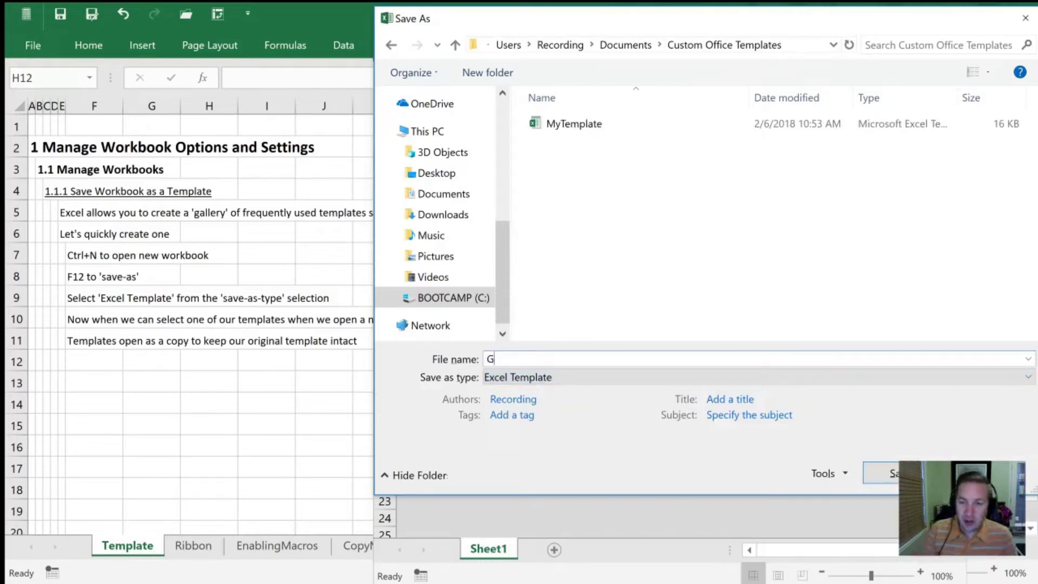
text(rey Template)
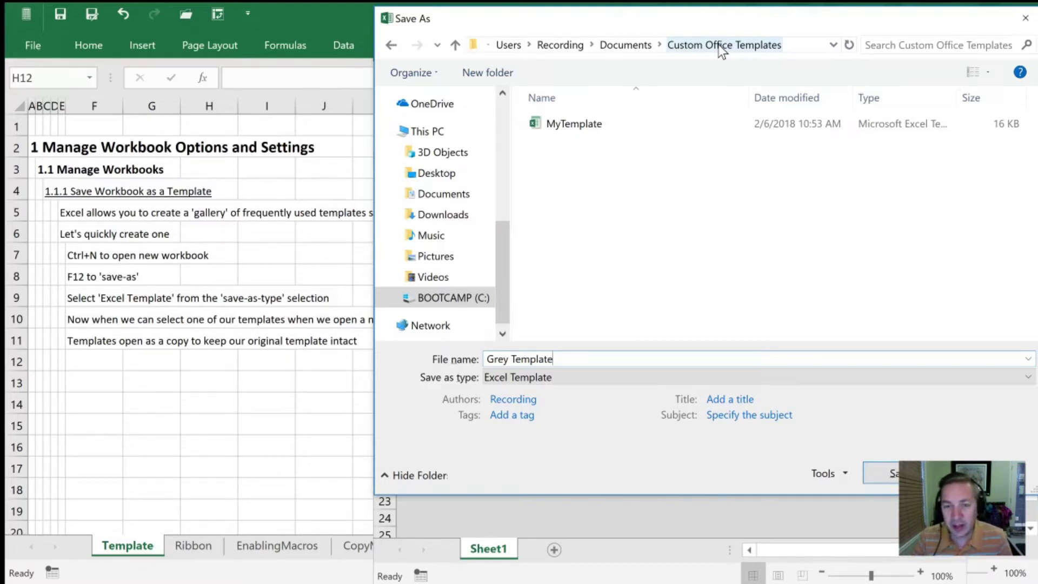
click(885, 472)
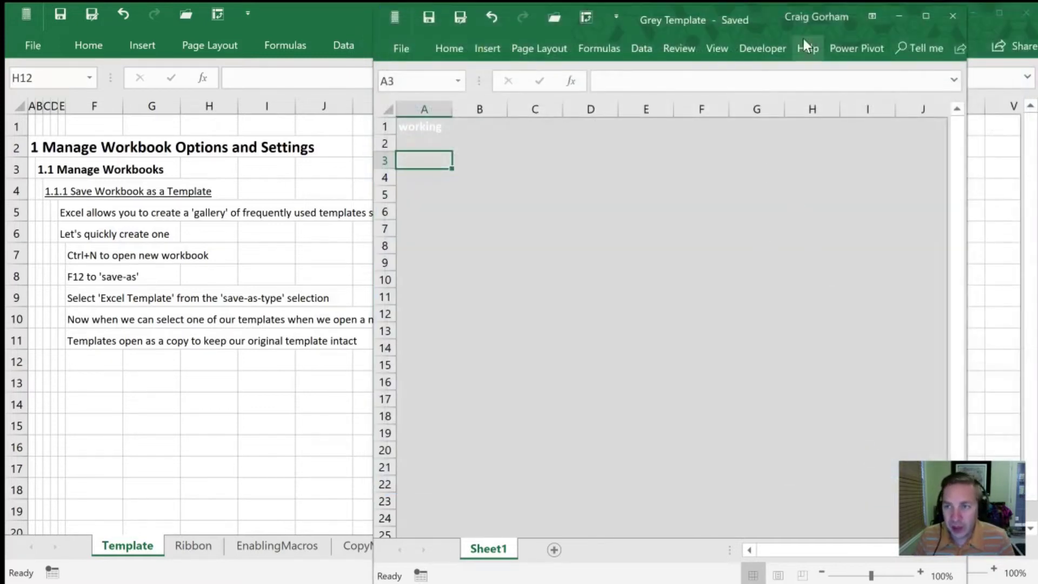
- Close the Grey Template workbook and return to the Template sheet of XLEXPERT1-1
drag(769, 16, 704, 27)
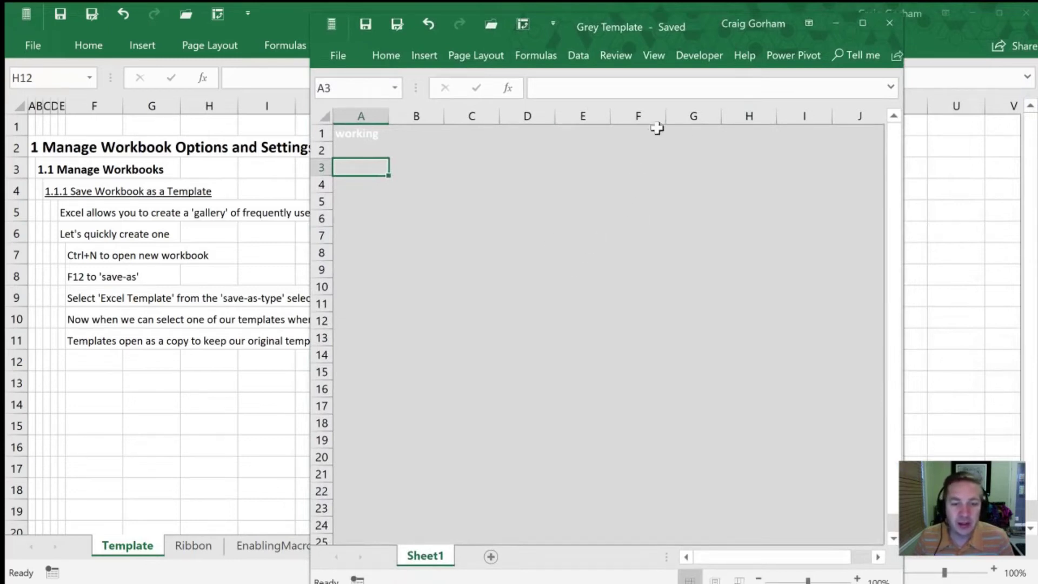
click(889, 23)
click(335, 277)
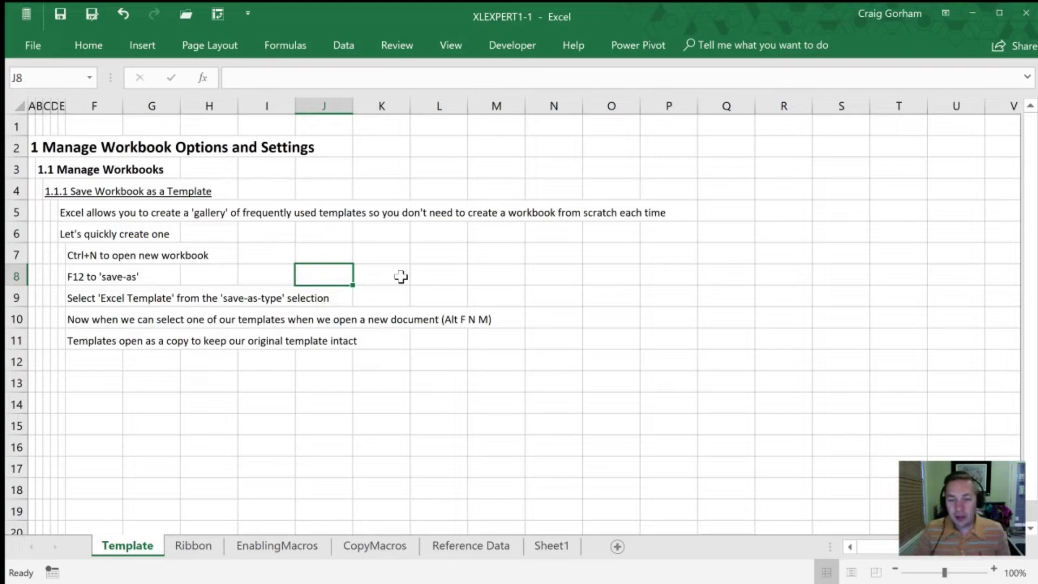
- Create a new workbook from the personal template "Grey Template" and move its window fully into view
key(alt)
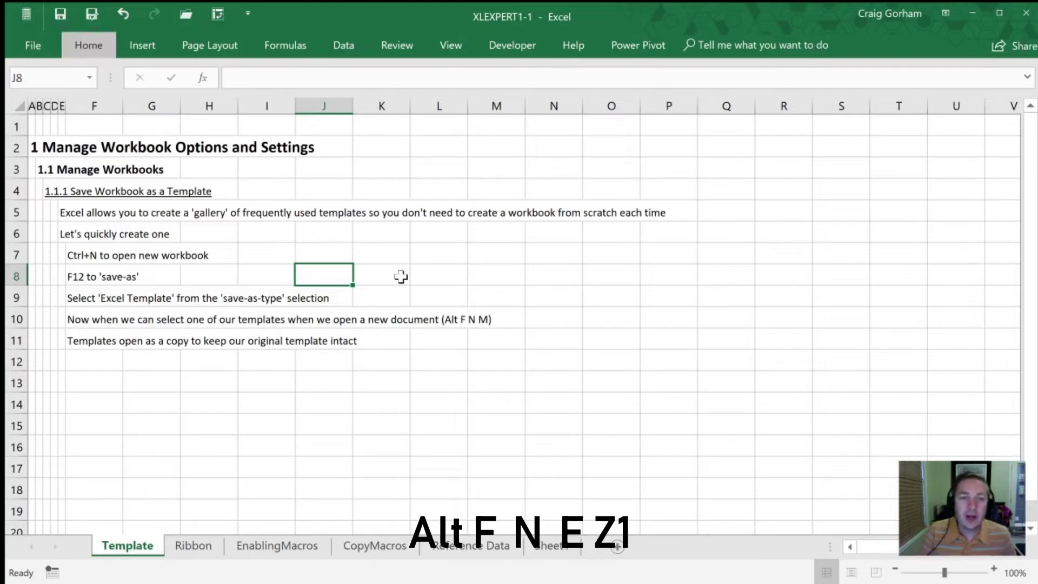
key(f)
key(n)
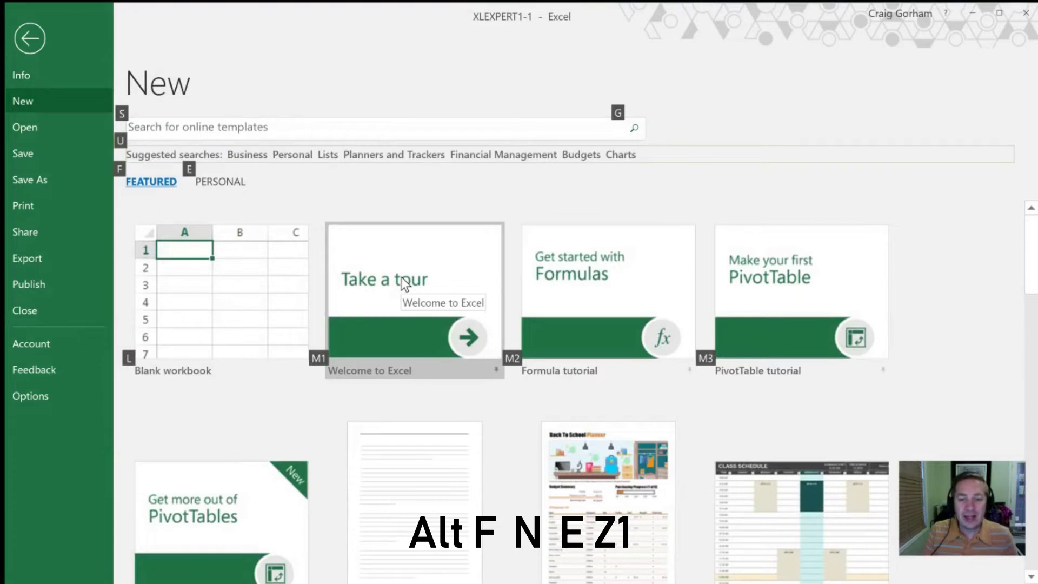
key(e)
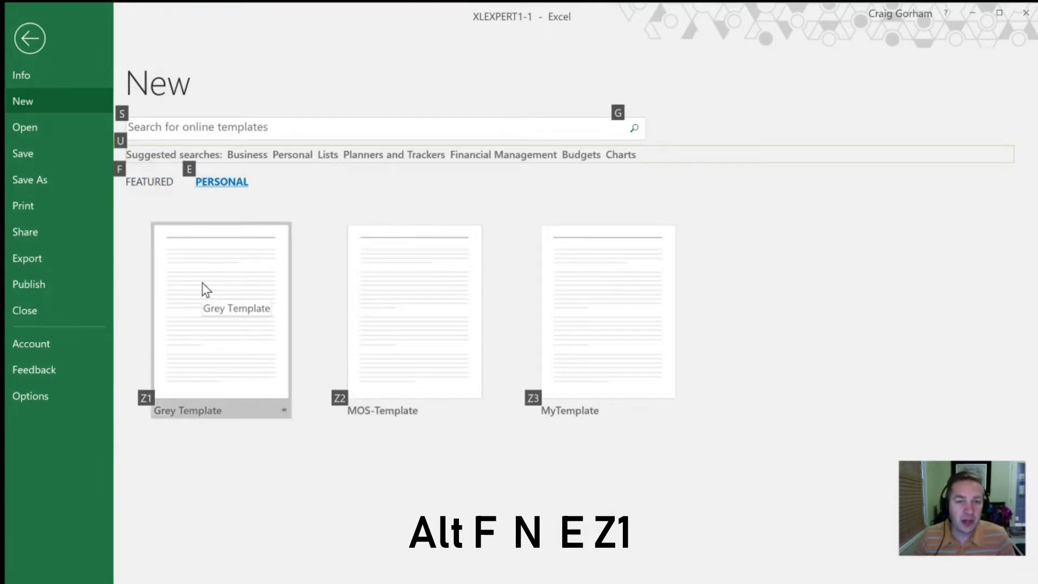
key(z)
key(1)
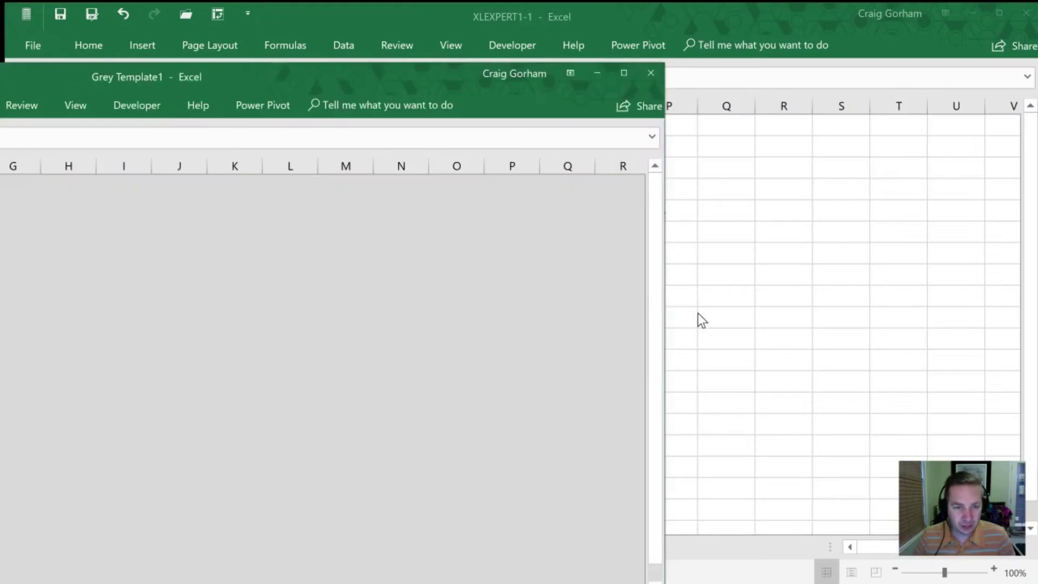
drag(81, 66, 278, 2)
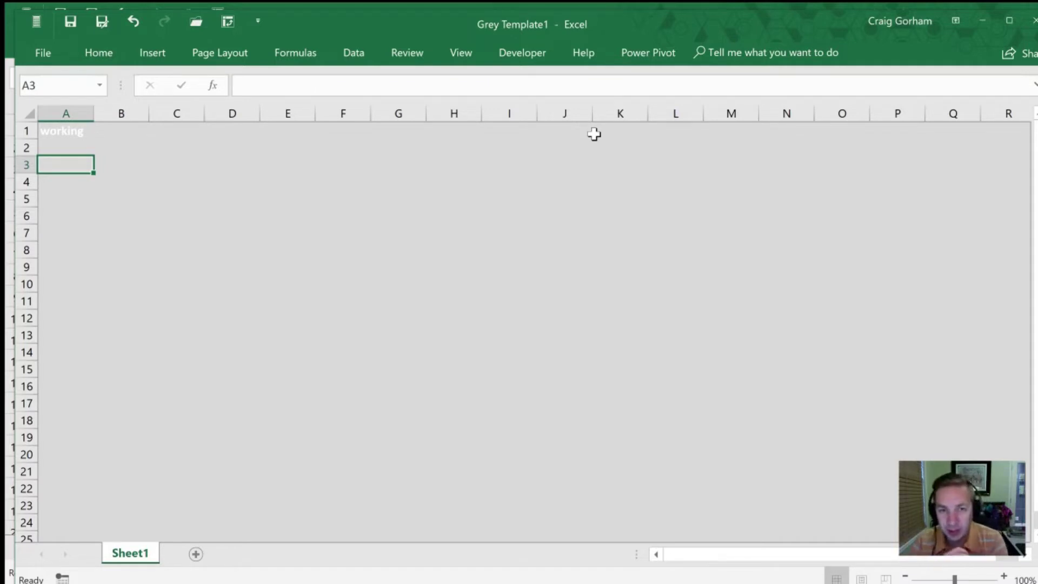
- Close the workbook created from the template and go to the Ribbon sheet of XLEXPERT1-1
click(1032, 23)
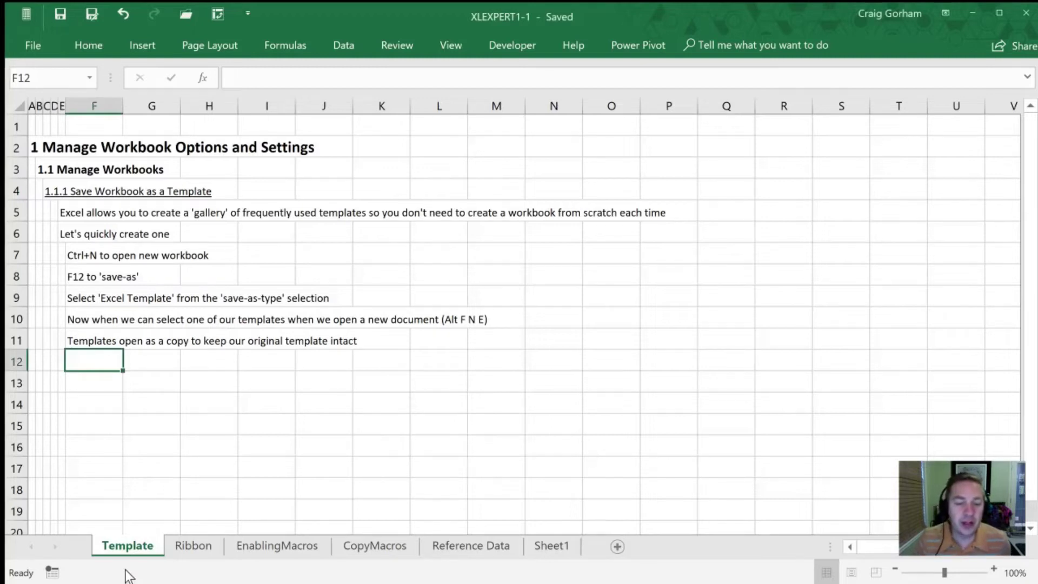
key(ctrl+Page_Down)
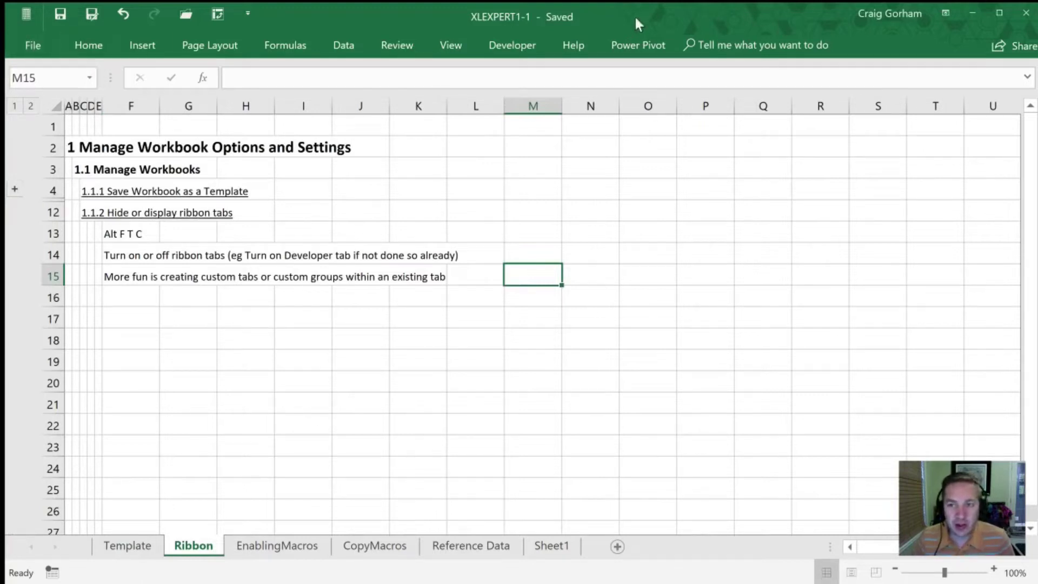
- Set the ribbon display to show both tabs and commands, with the Home commands showing
click(946, 13)
click(931, 145)
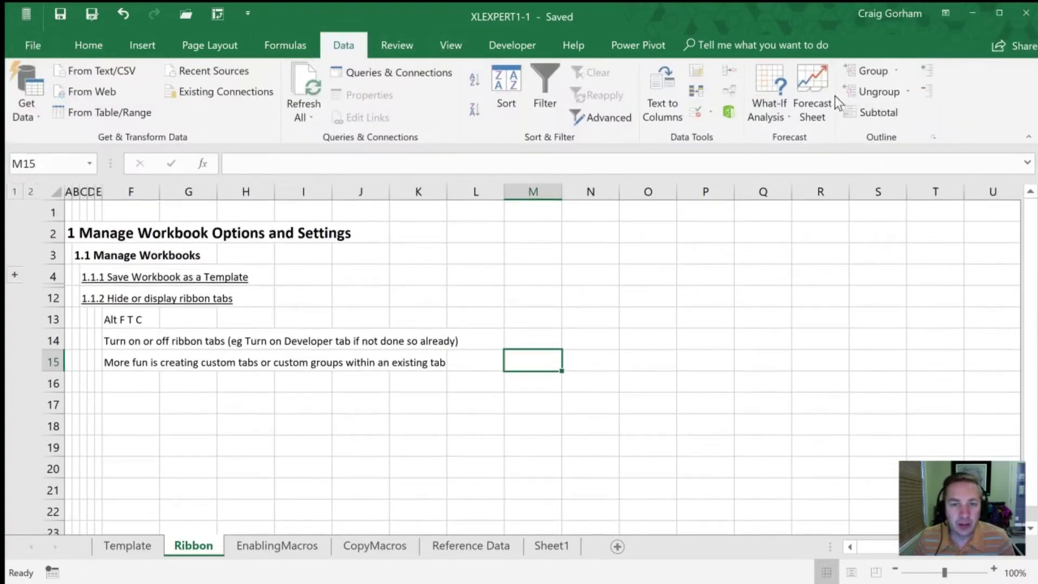
click(83, 48)
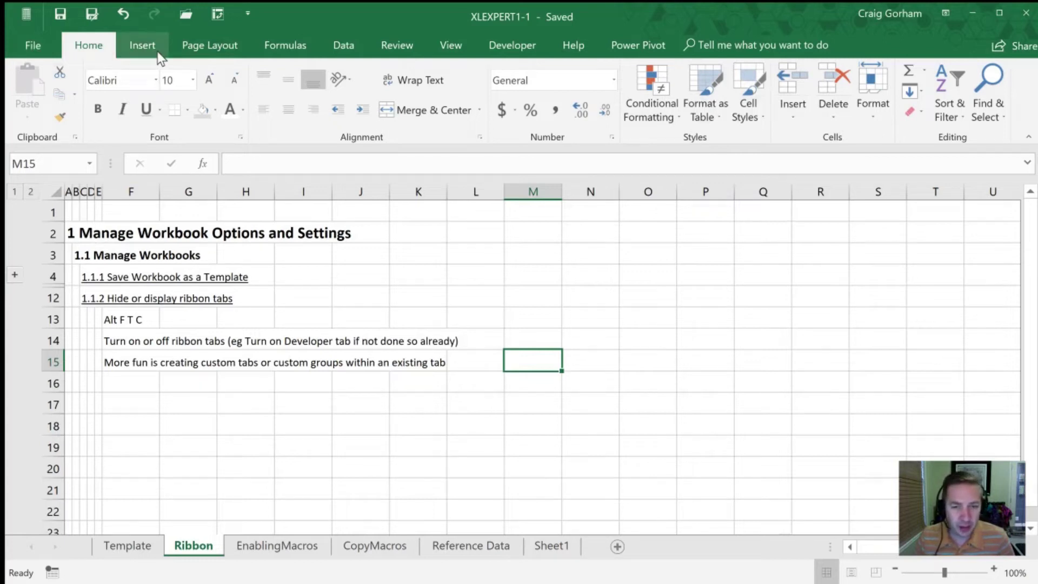
- Open the ribbon customization settings in Excel Options from cell F13 of the Ribbon sheet
click(156, 320)
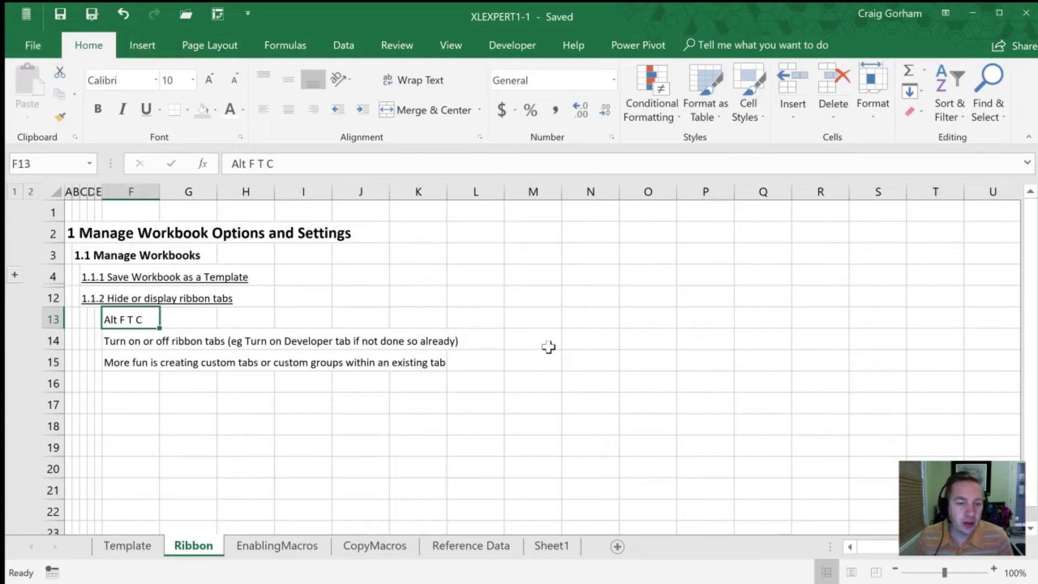
key(alt)
key(f)
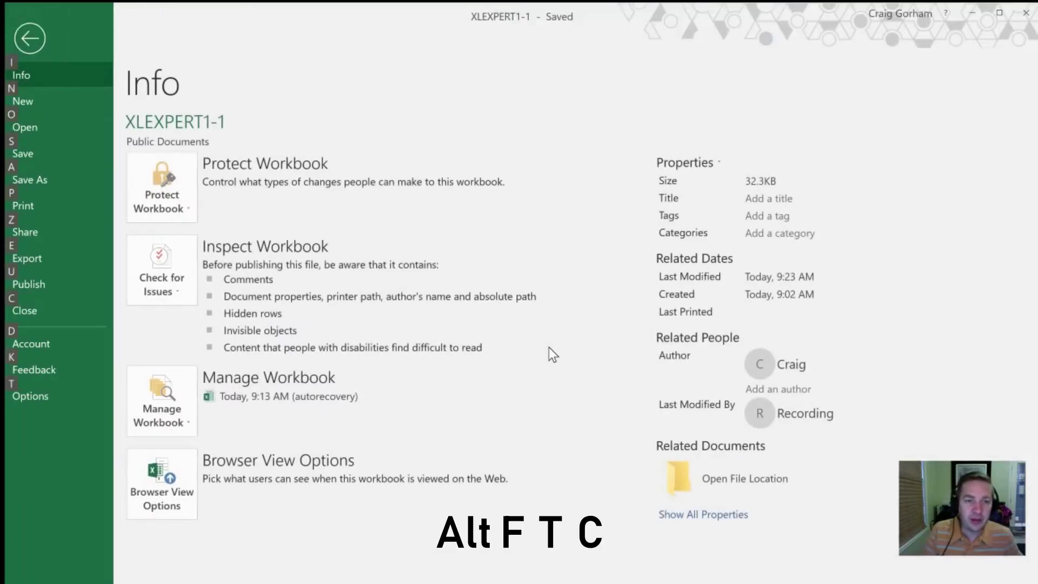
key(t)
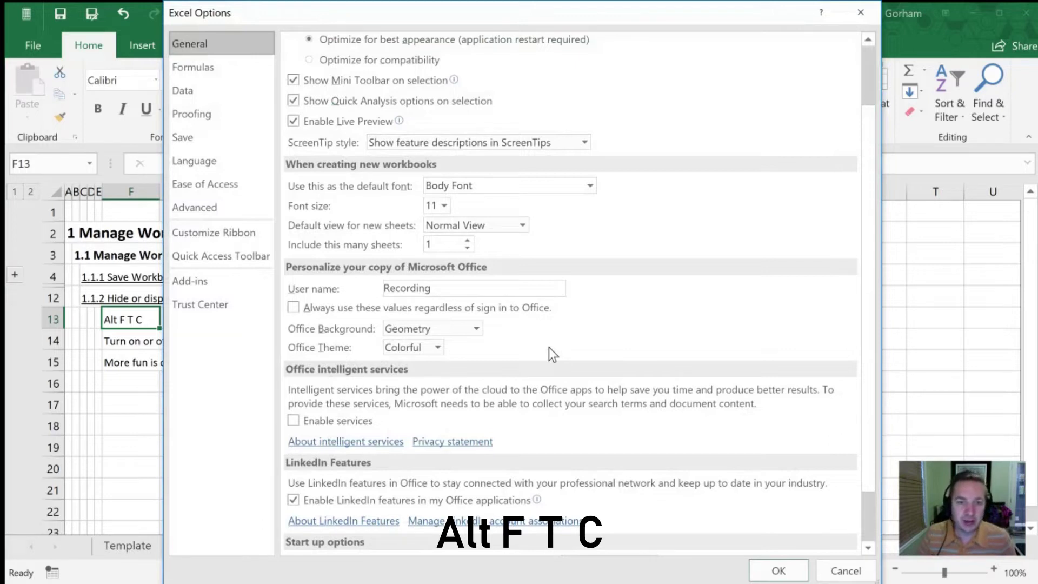
click(214, 236)
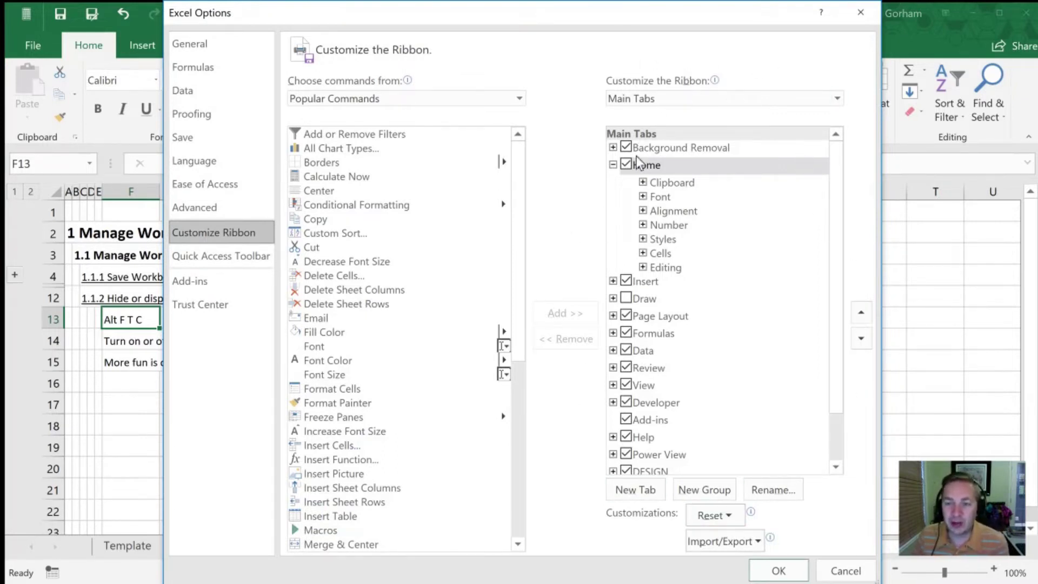
- Collapse the Home groups in the main tabs list, and switch the Developer tab off and back on
click(613, 165)
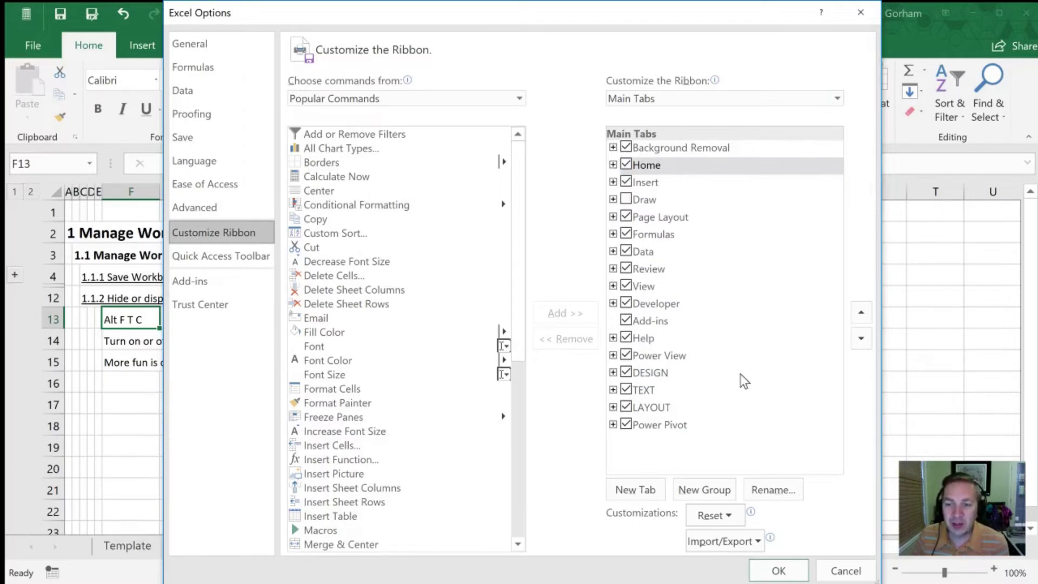
click(627, 304)
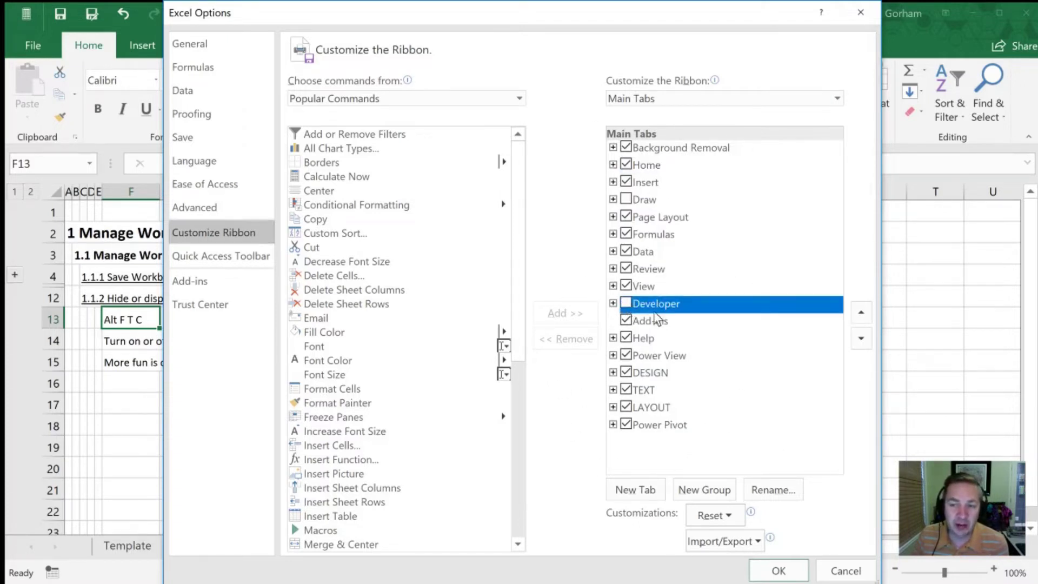
click(627, 304)
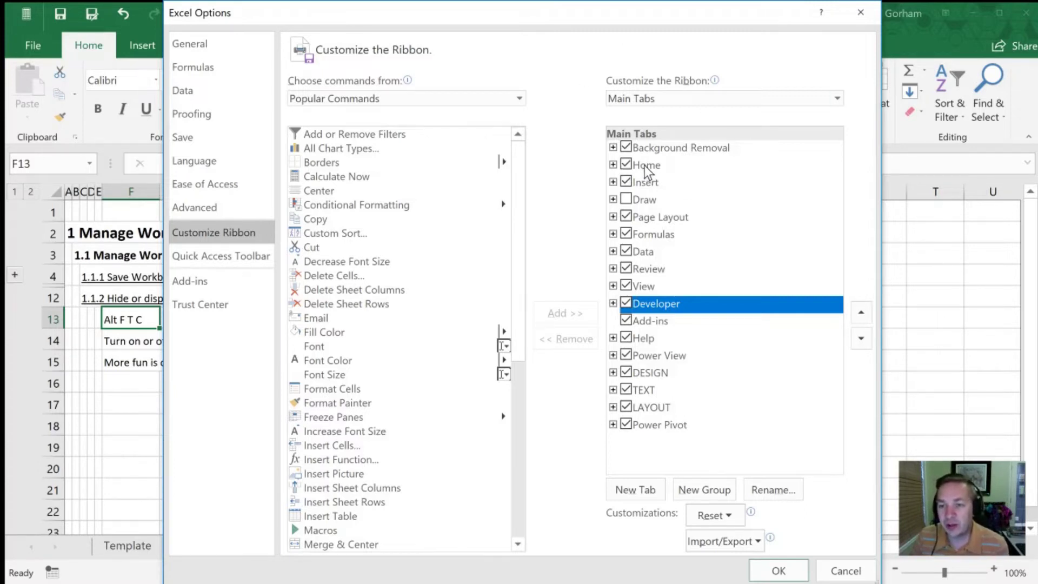
- Create a new custom group and place it first in the Home tab, before Clipboard
click(613, 165)
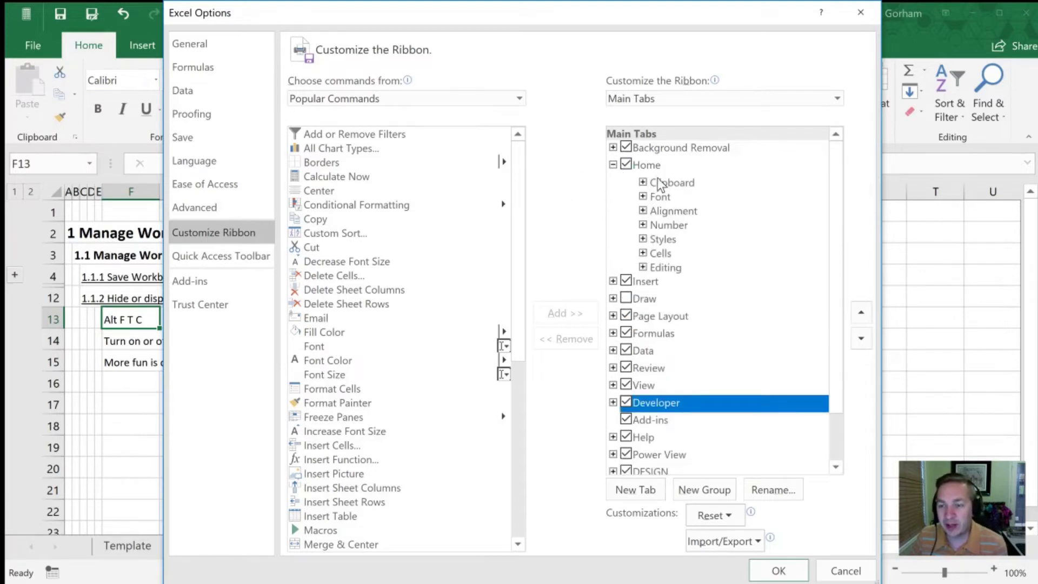
click(704, 492)
drag(698, 474, 666, 173)
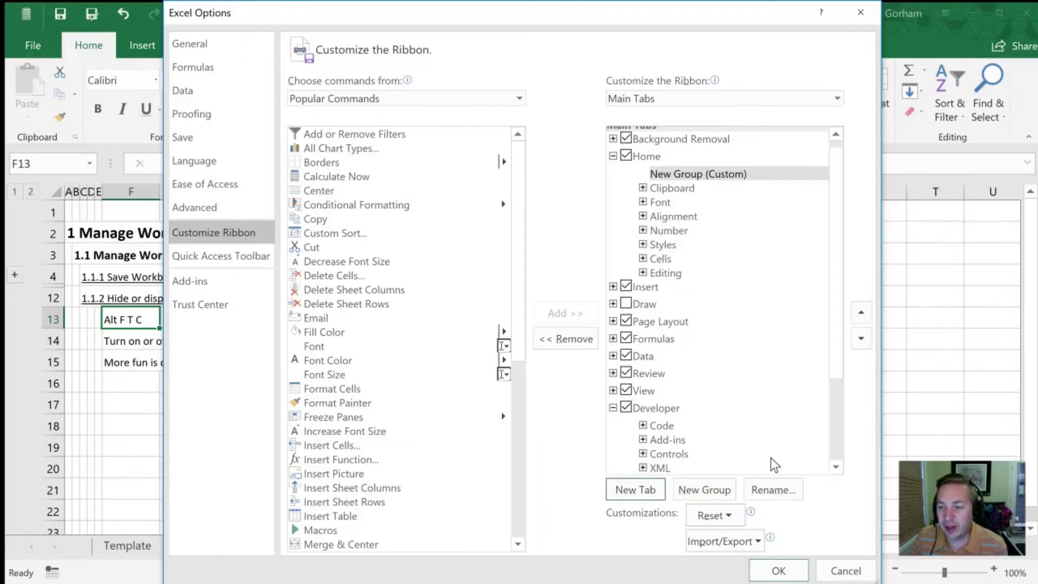
- Rename the new custom group in the Home tab with the presenter's first name
click(773, 489)
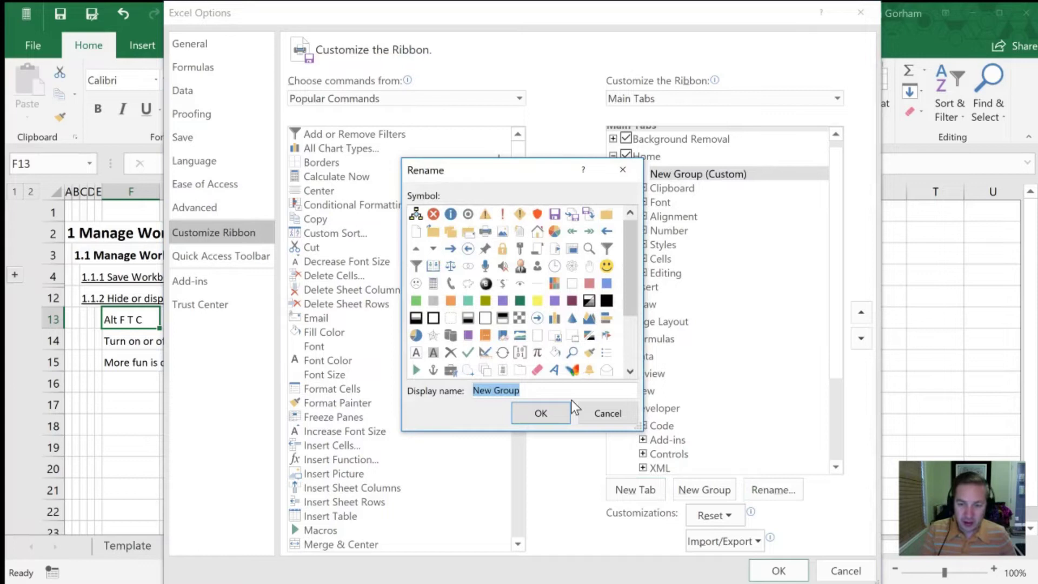
text(Craig)
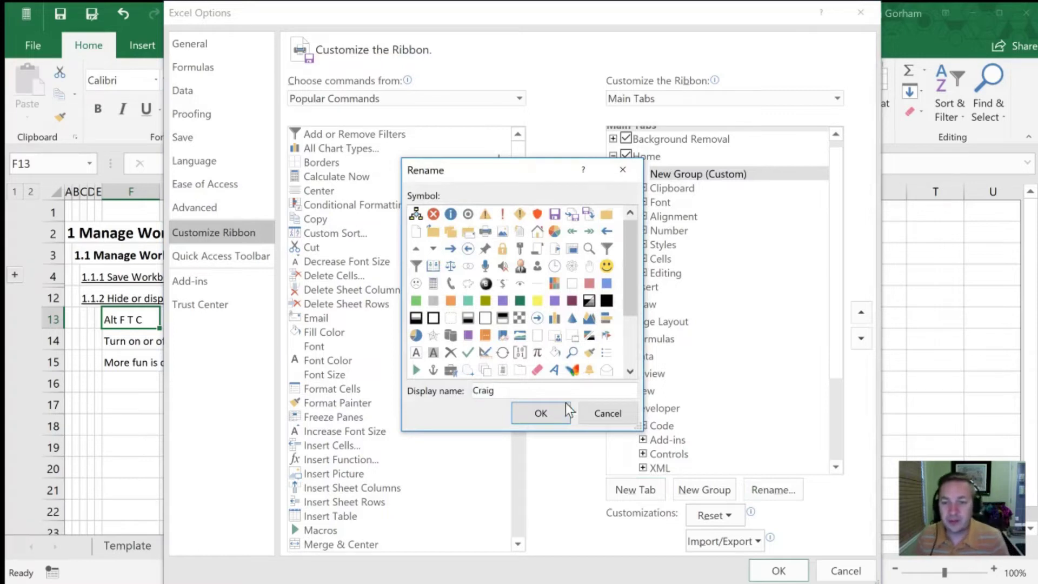
click(542, 416)
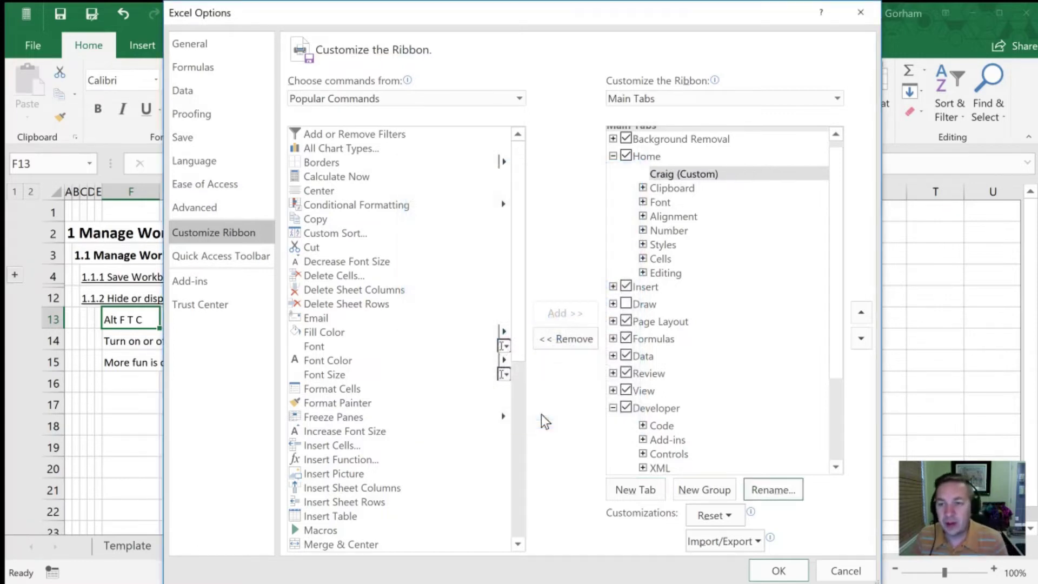
- Add the Arrow: Down command from Commands Not in the Ribbon to the custom Home group
click(680, 175)
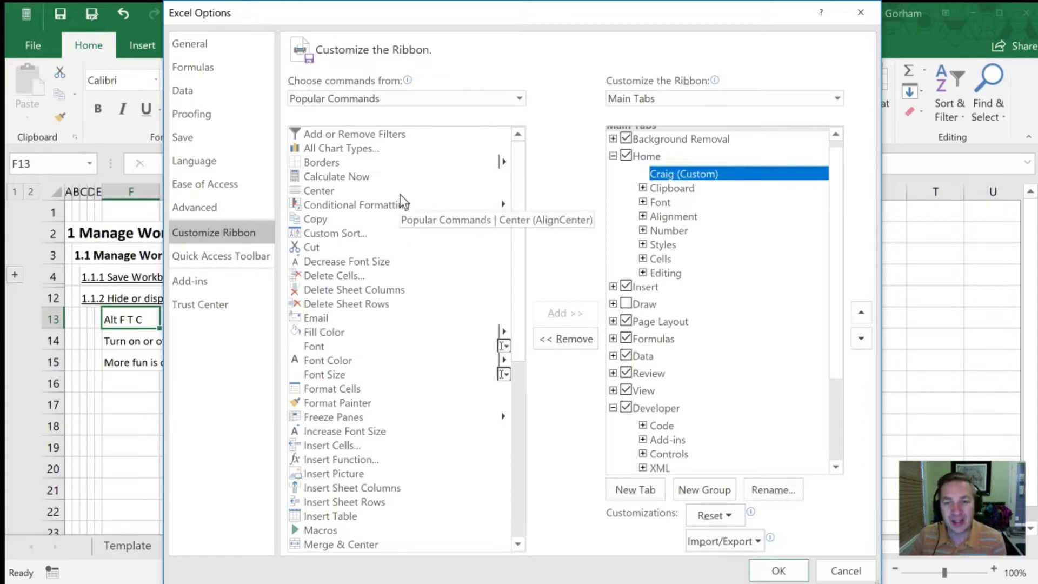
click(520, 97)
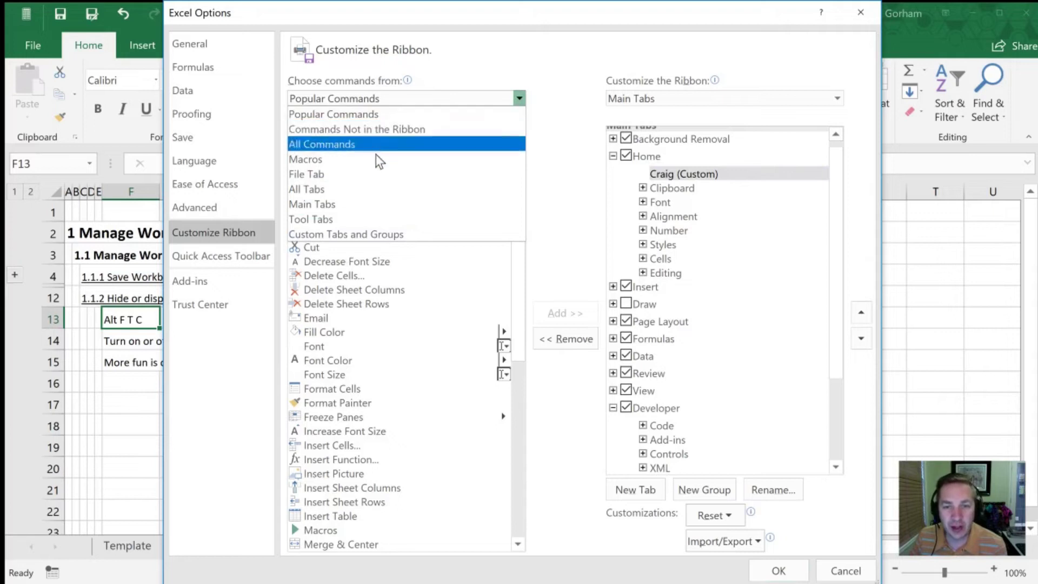
click(356, 129)
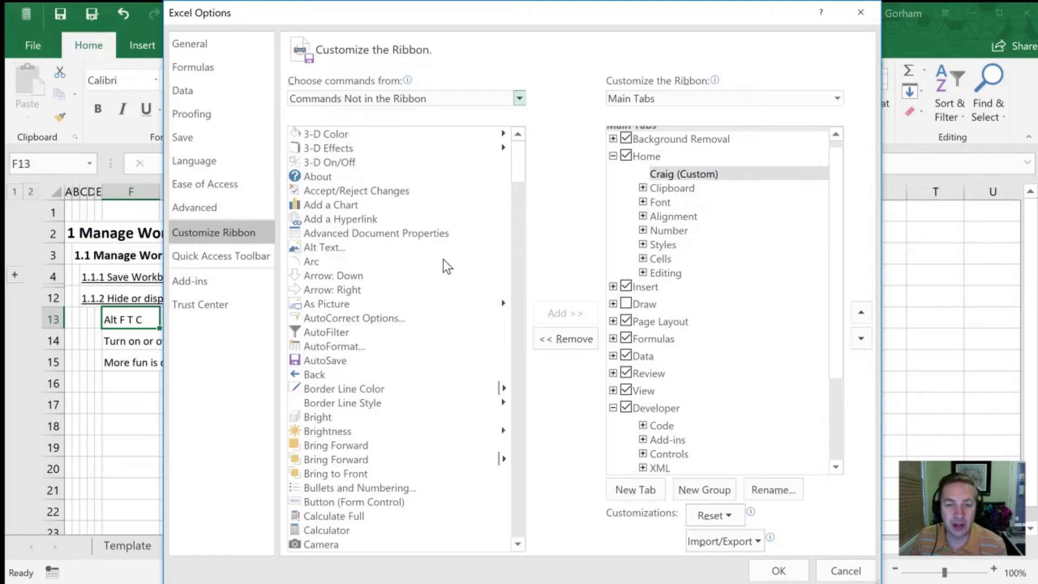
click(328, 277)
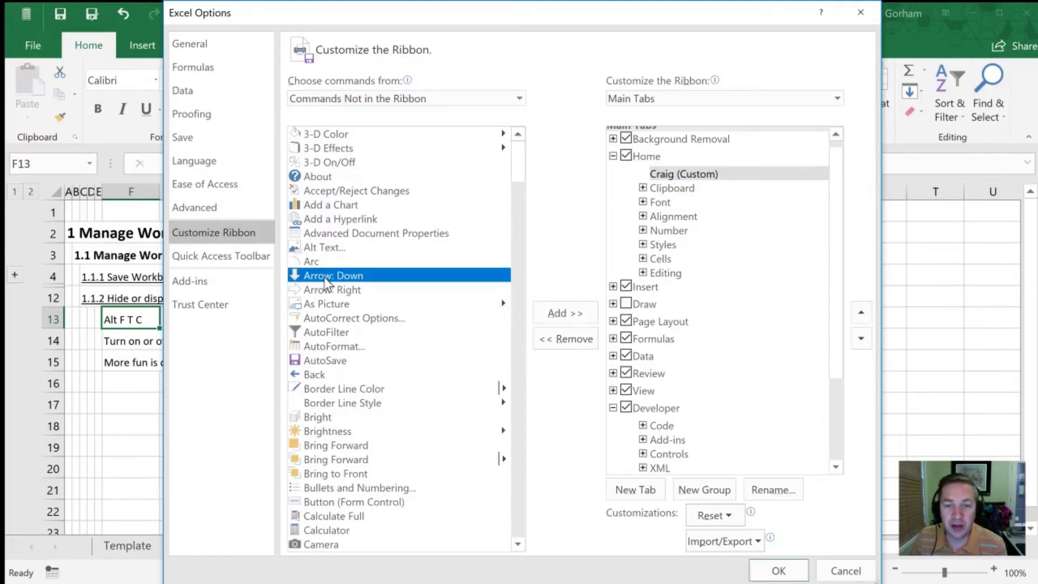
click(568, 316)
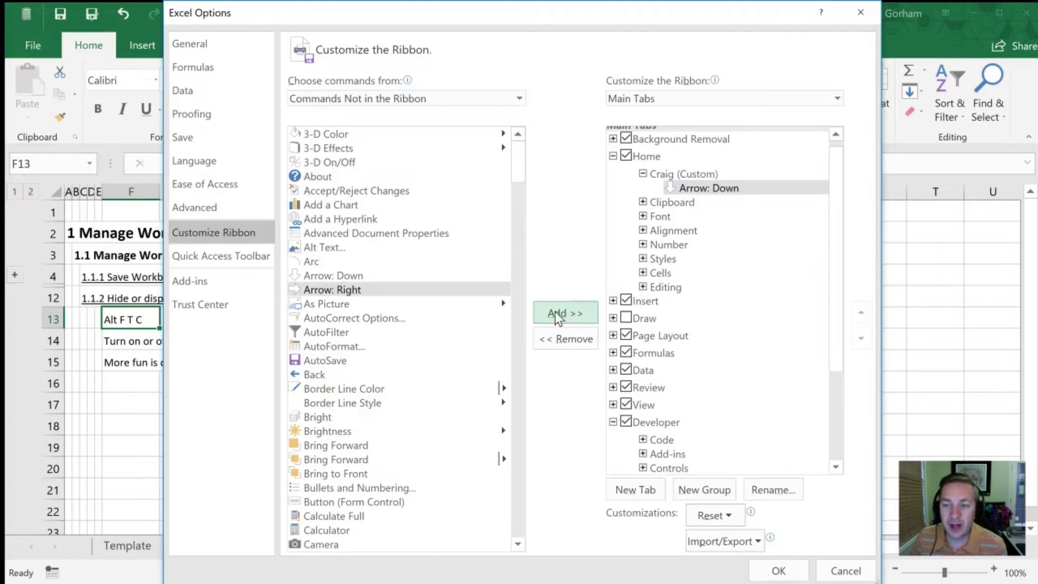
- Add the Connector: Elbow Arrow command to the custom Home group
scroll(400, 322, down, 3)
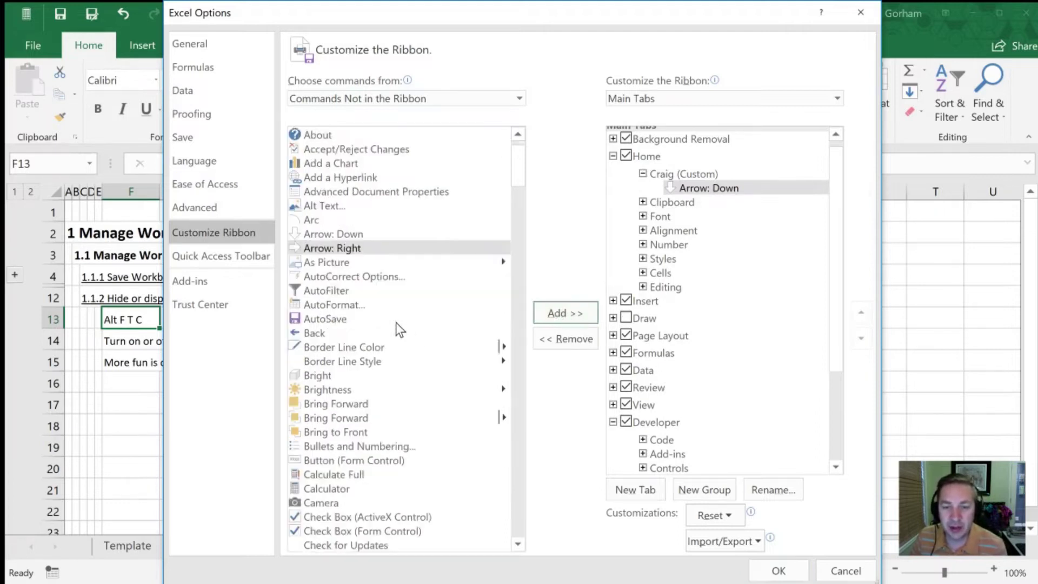
scroll(396, 321, down, 6)
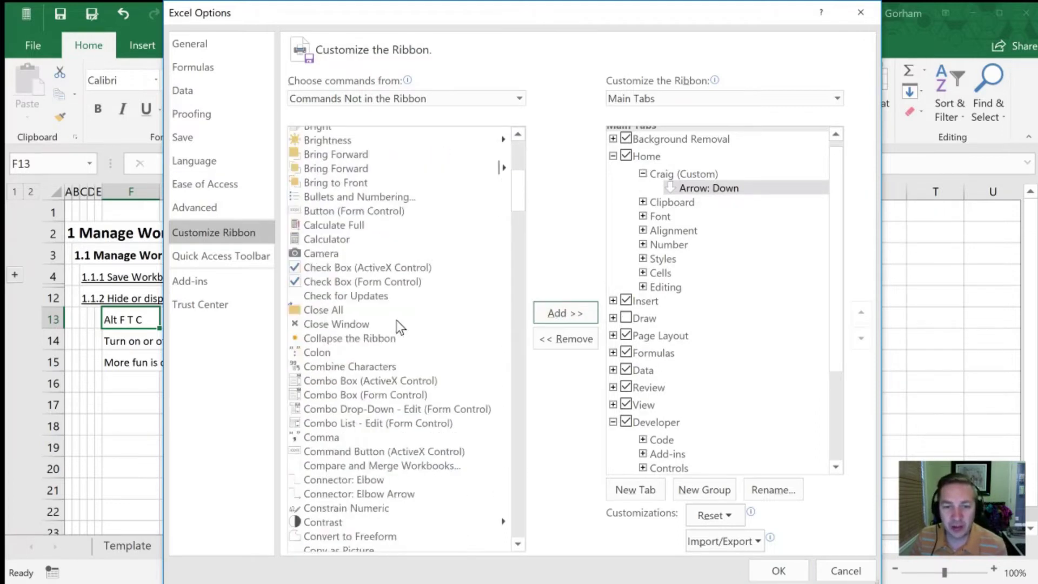
scroll(400, 326, down, 2)
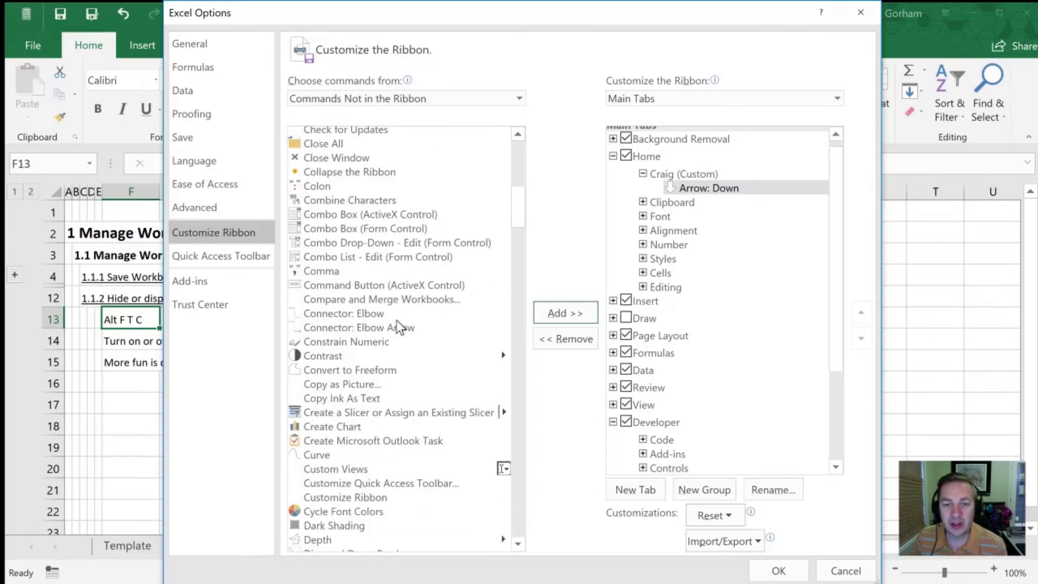
scroll(397, 326, down, 2)
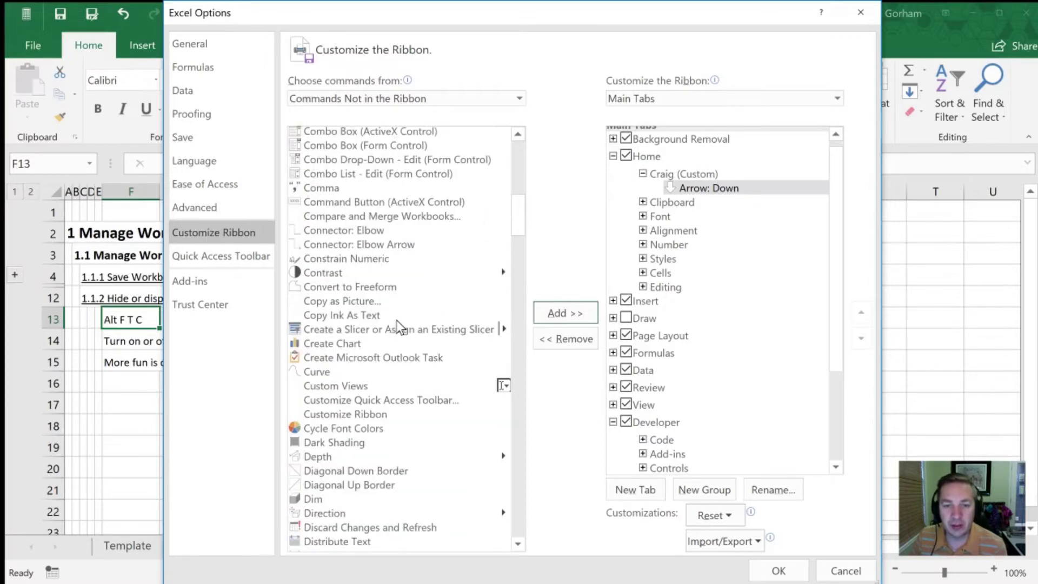
click(315, 246)
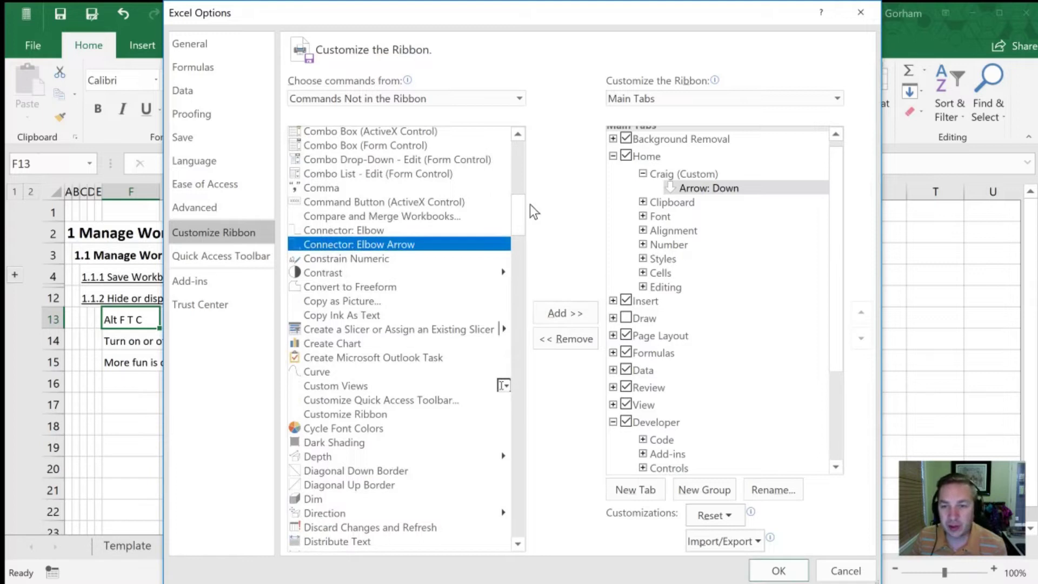
click(557, 318)
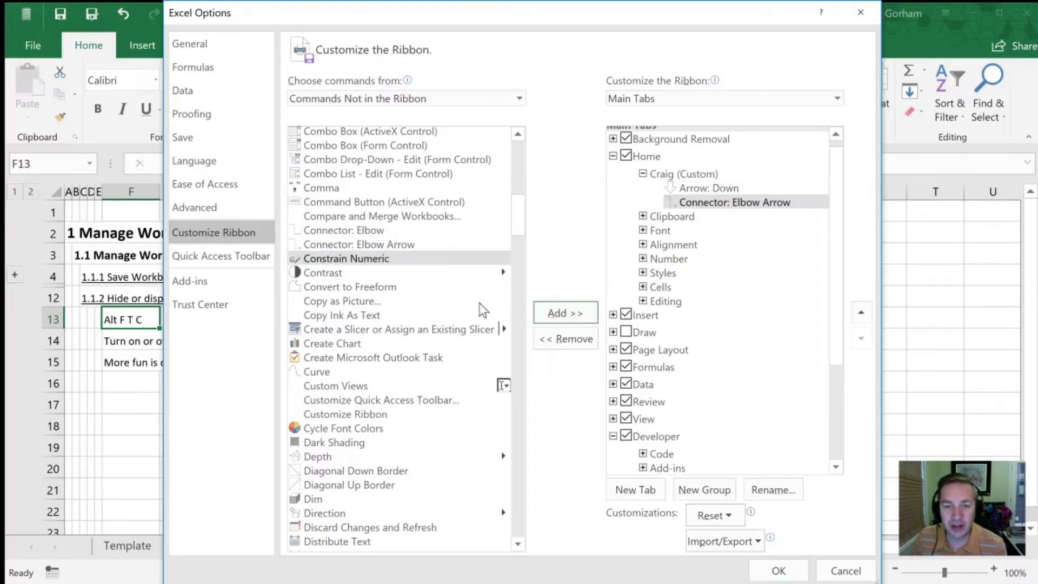
- Add the Exponentiation Sign command to the custom Home group and apply the ribbon changes
scroll(391, 362, down, 3)
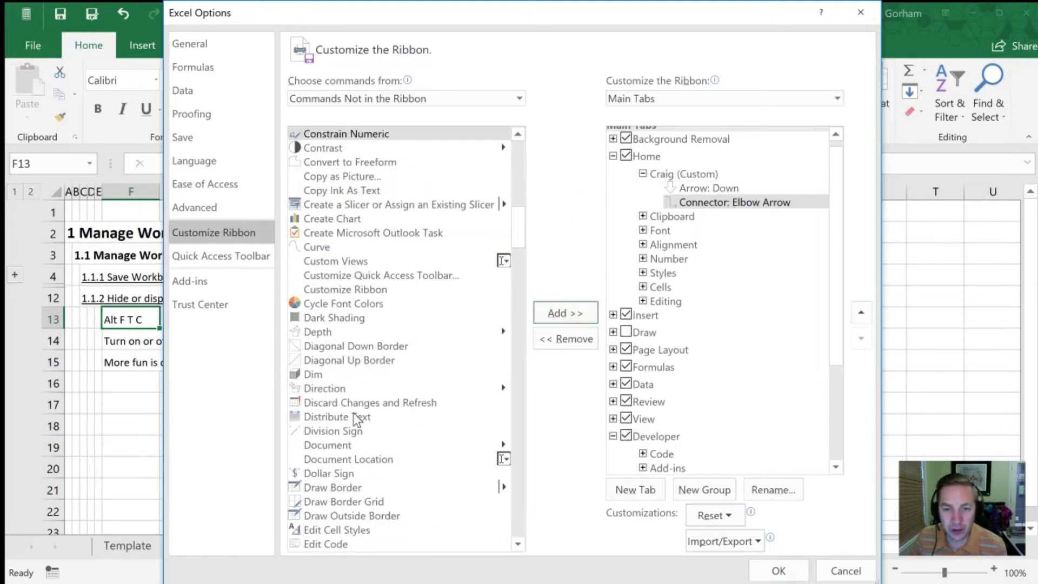
scroll(369, 355, down, 7)
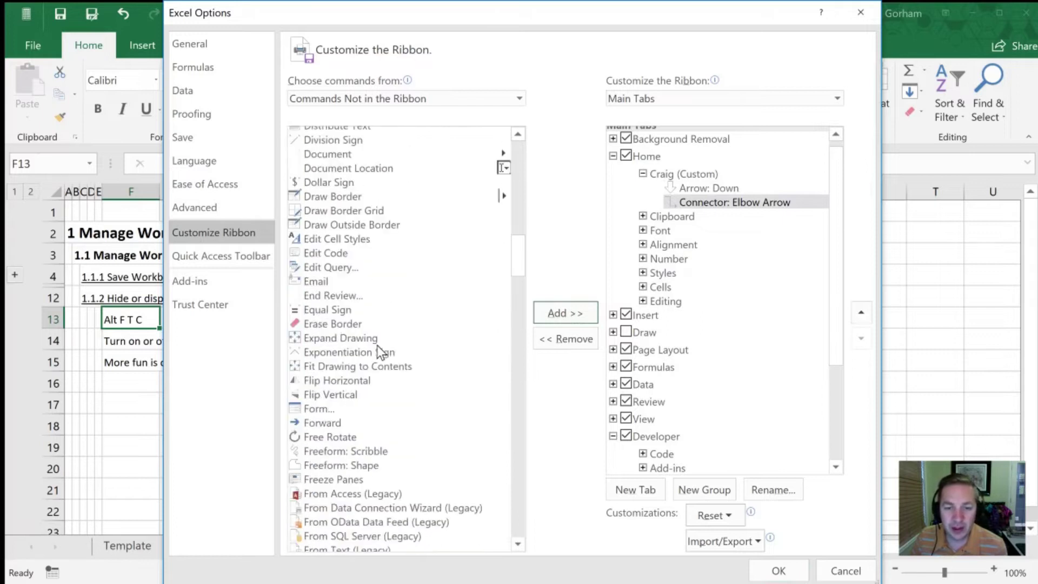
scroll(377, 346, down, 1)
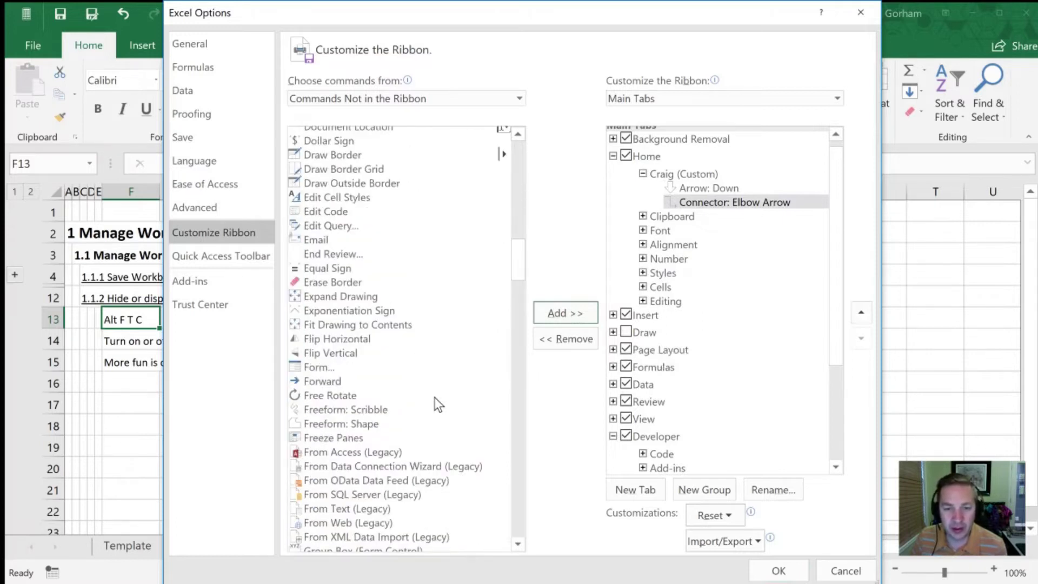
click(351, 313)
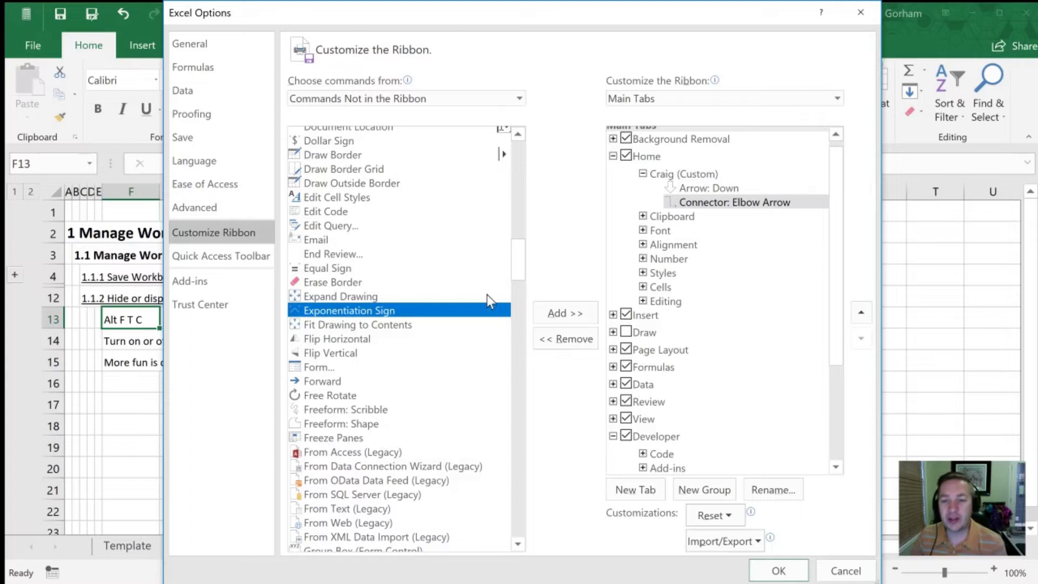
click(558, 315)
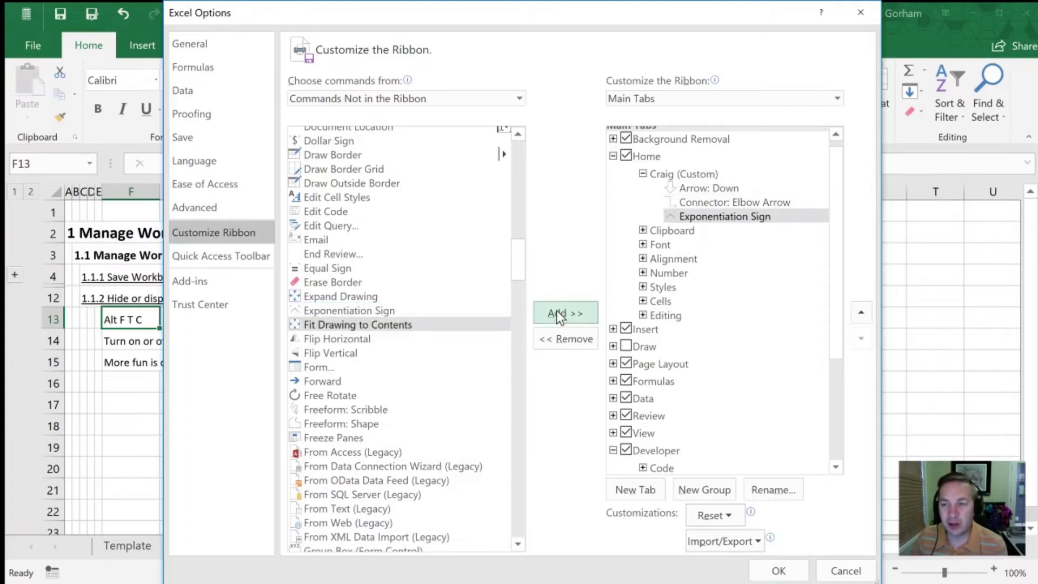
click(778, 572)
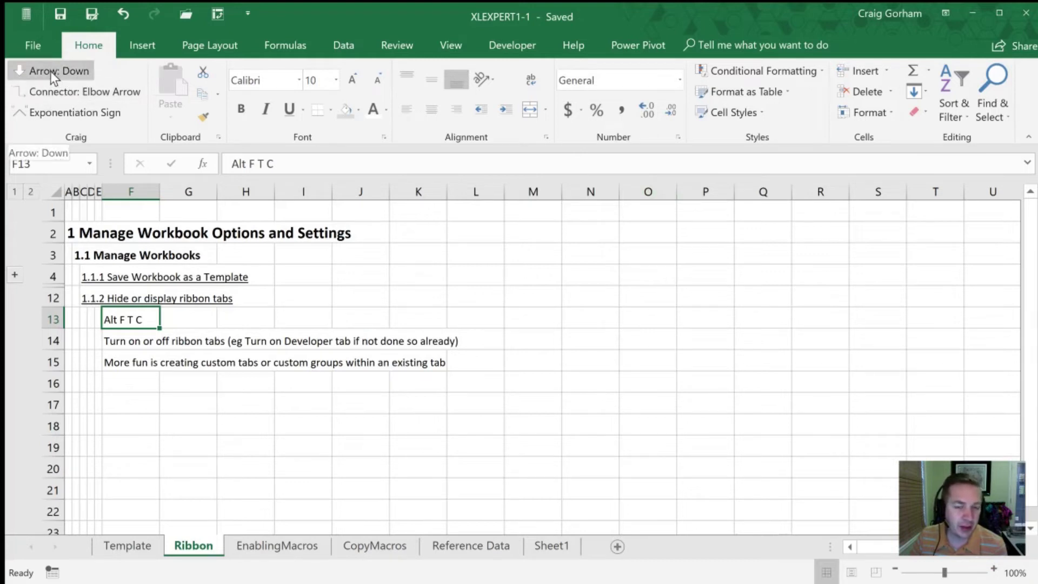
- Draw a down arrow about 2.6 inches tall and 1.4 inches wide over columns N and O, using the custom group's Arrow: Down command
click(189, 405)
click(154, 381)
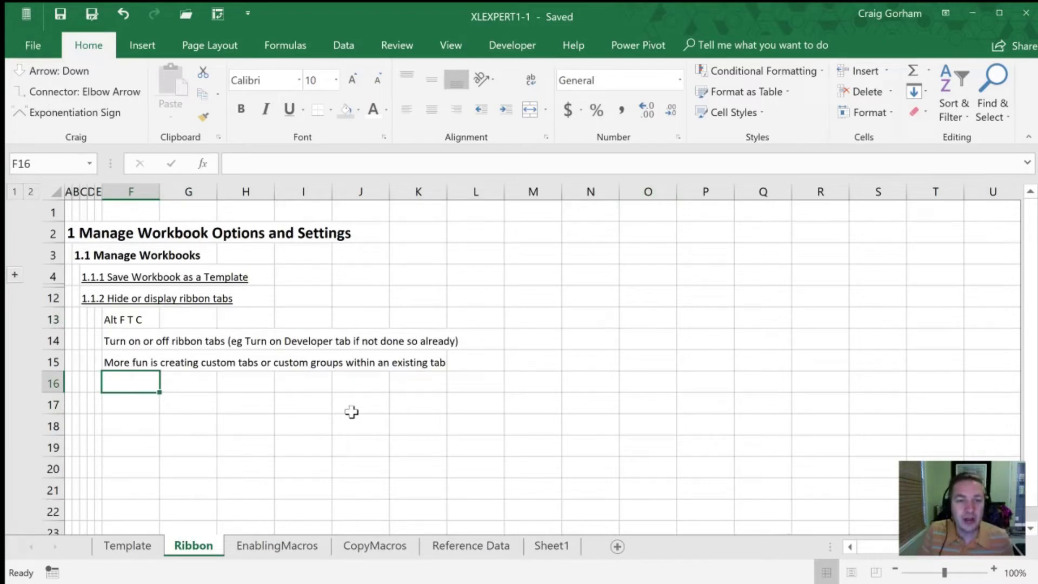
key(alt)
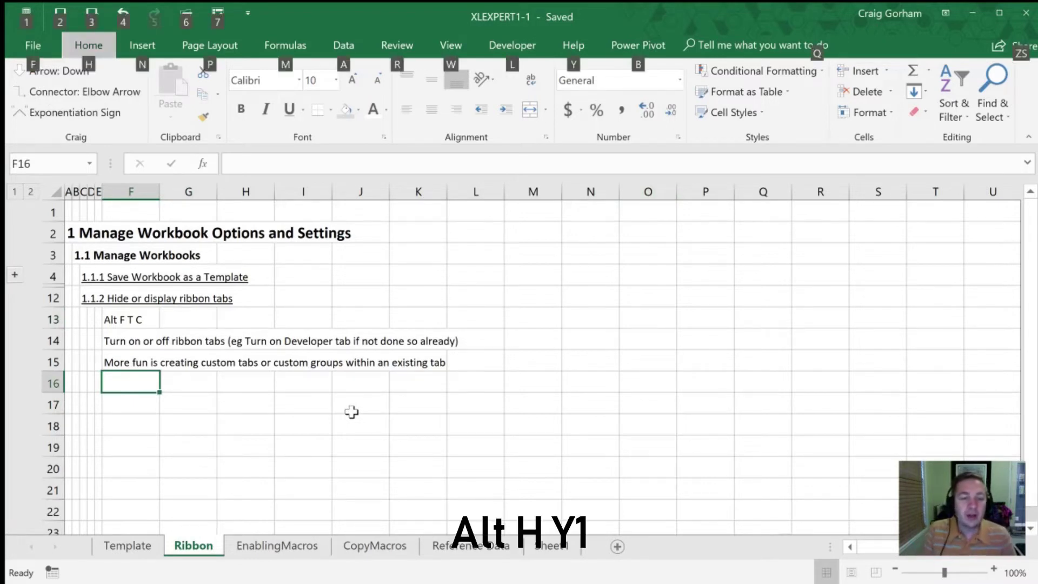
key(h)
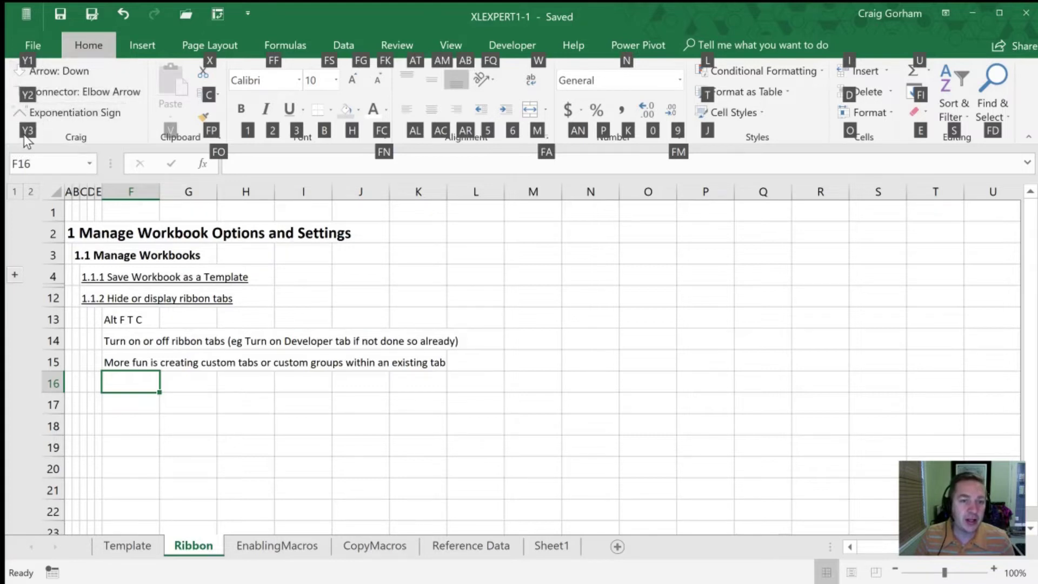
key(y)
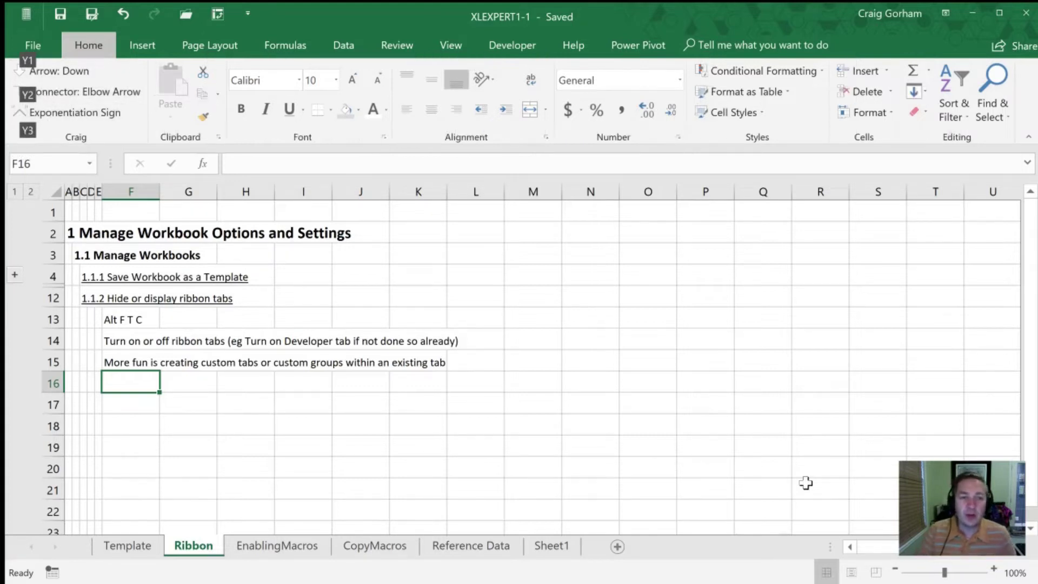
key(1)
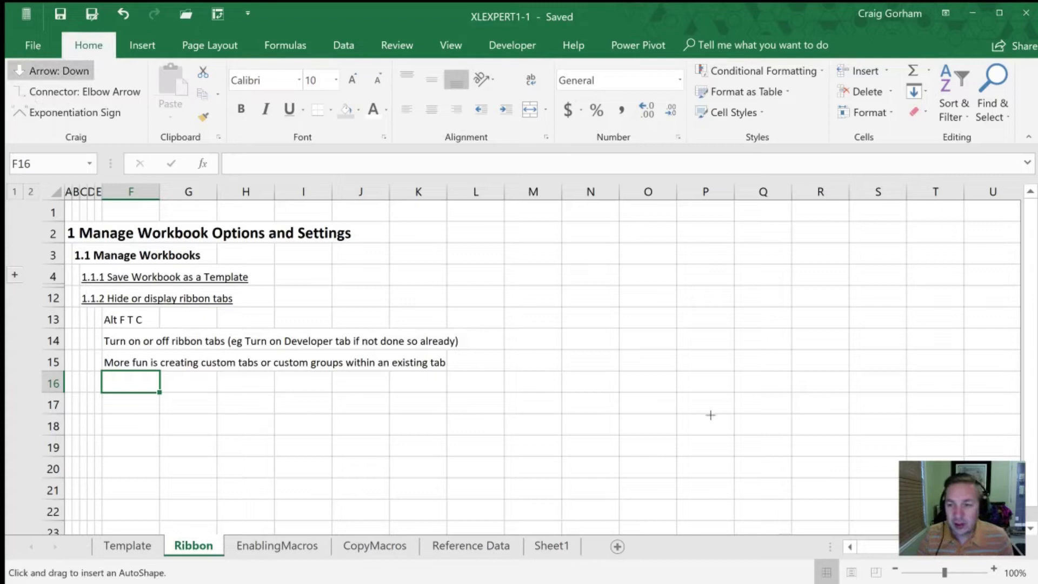
mouse_move(574, 275)
mouse_down()
mouse_move(666, 480)
mouse_move(692, 490)
mouse_up()
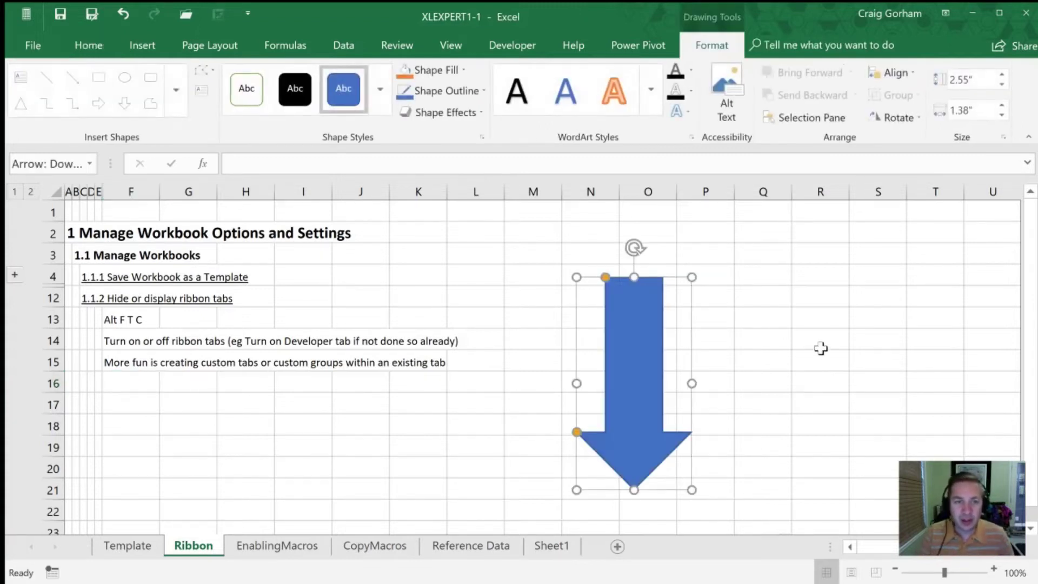
- Draw an elbow arrow connector from column P, row 13 to column T, row 18, using the custom group's Connector: Elbow Arrow command
key(alt+h)
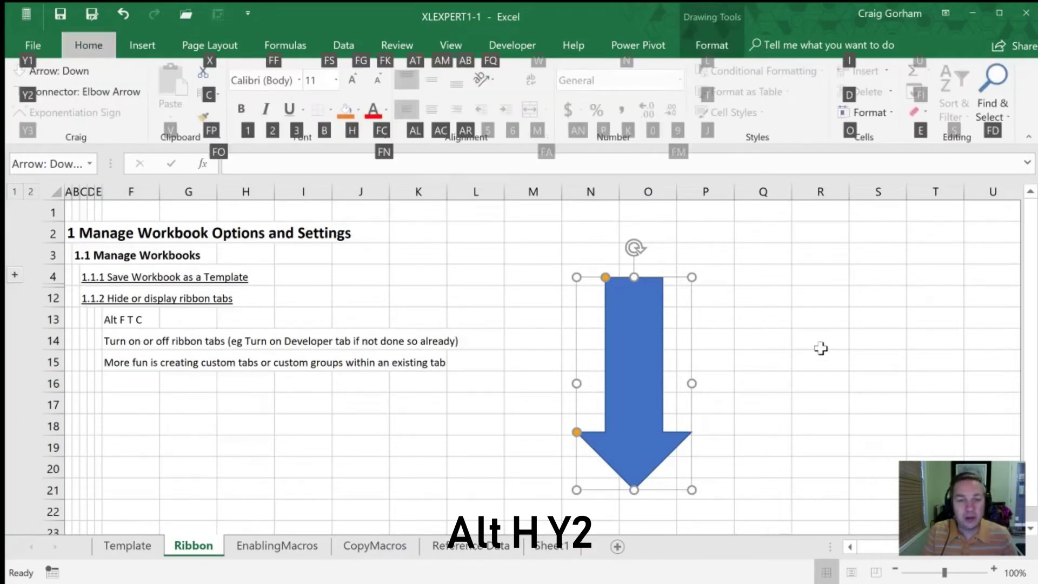
key(y)
key(2)
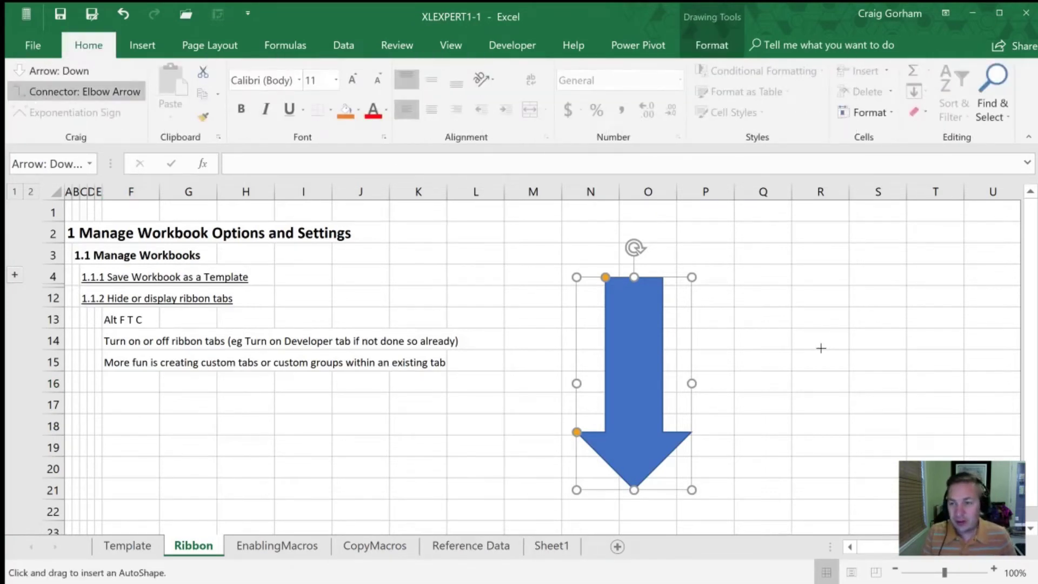
mouse_move(694, 317)
mouse_down()
mouse_move(926, 349)
mouse_move(944, 418)
mouse_up()
click(887, 322)
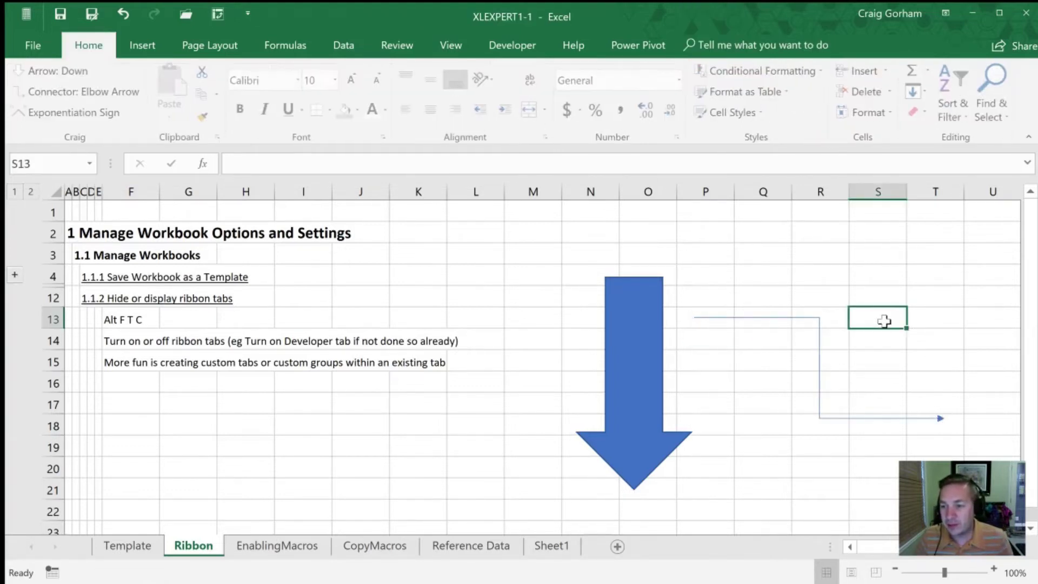
- Enter the exponentiation sign ^ in cell S13
key(alt)
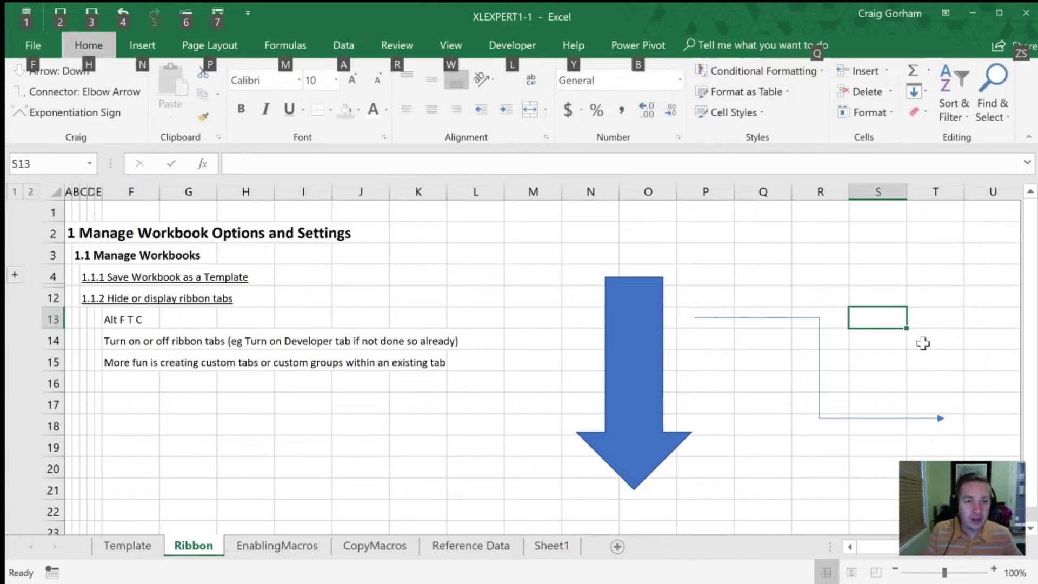
key(h)
key(Escape)
key(Escape)
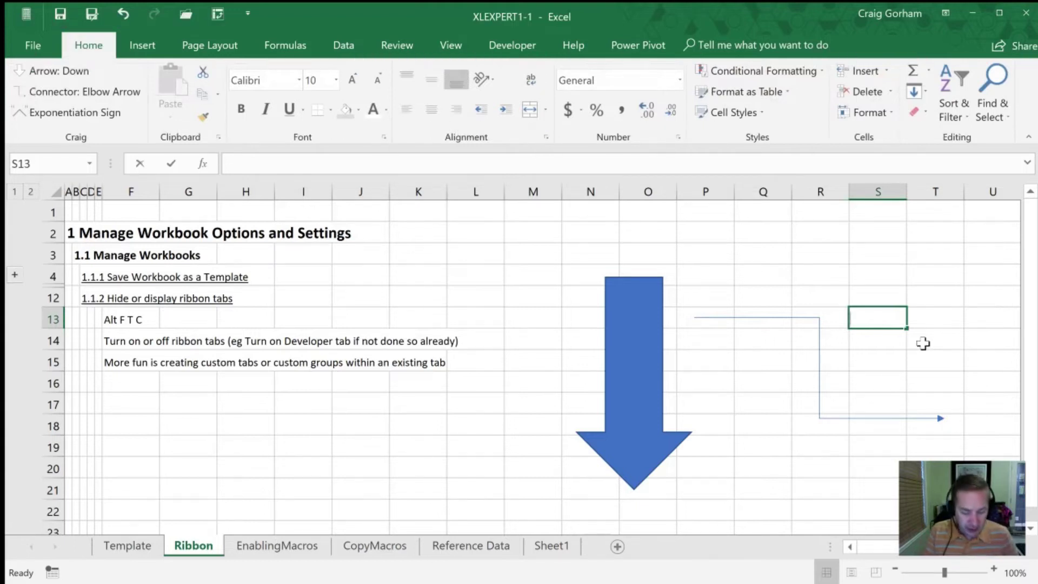
text(^)
click(915, 363)
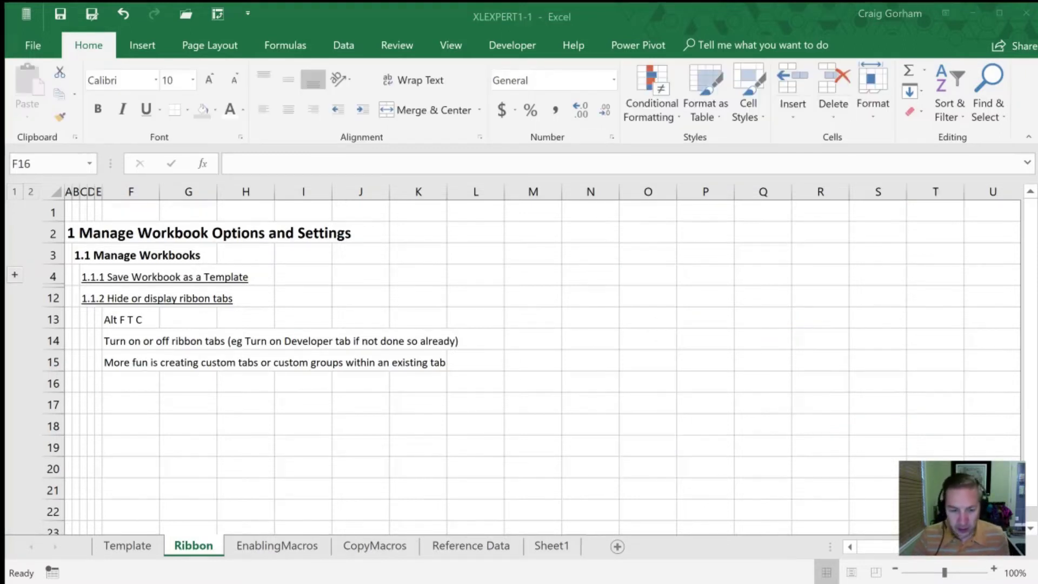
- Switch to the EnablingMacros sheet and open the Trust Center section of Excel Options
click(289, 571)
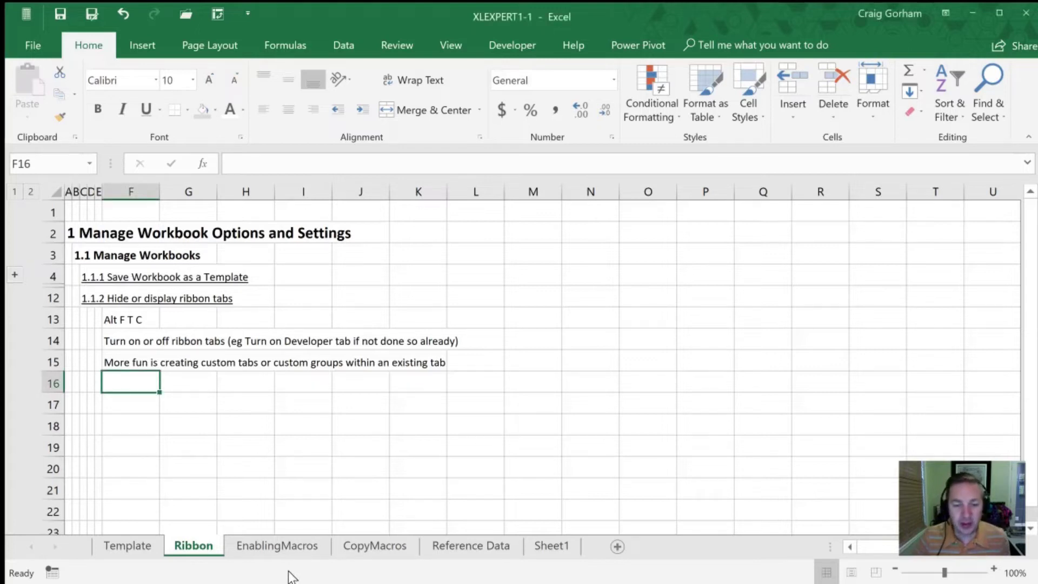
key(ctrl+Page_Down)
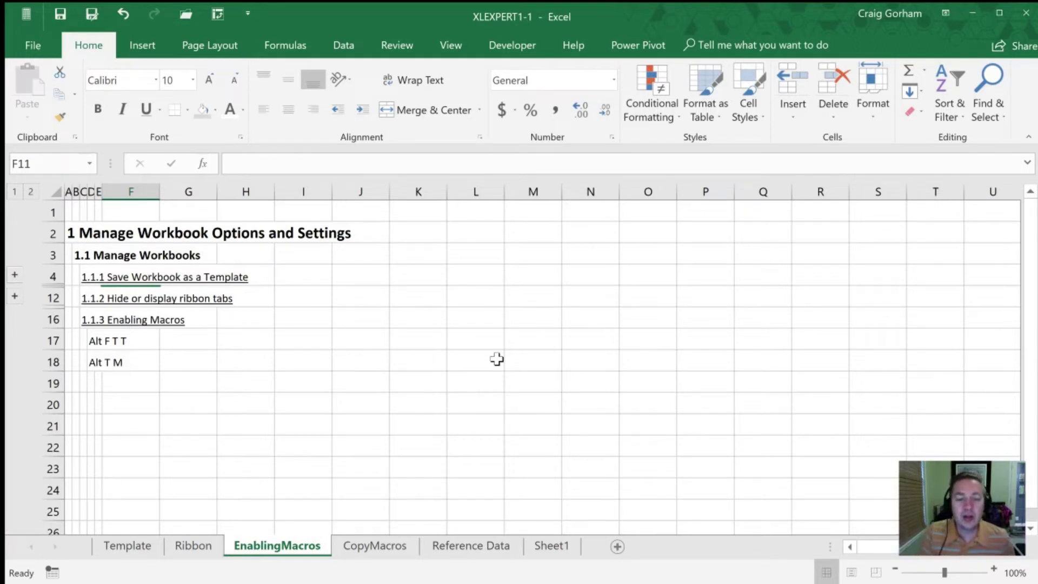
key(alt+f)
key(t)
key(t)
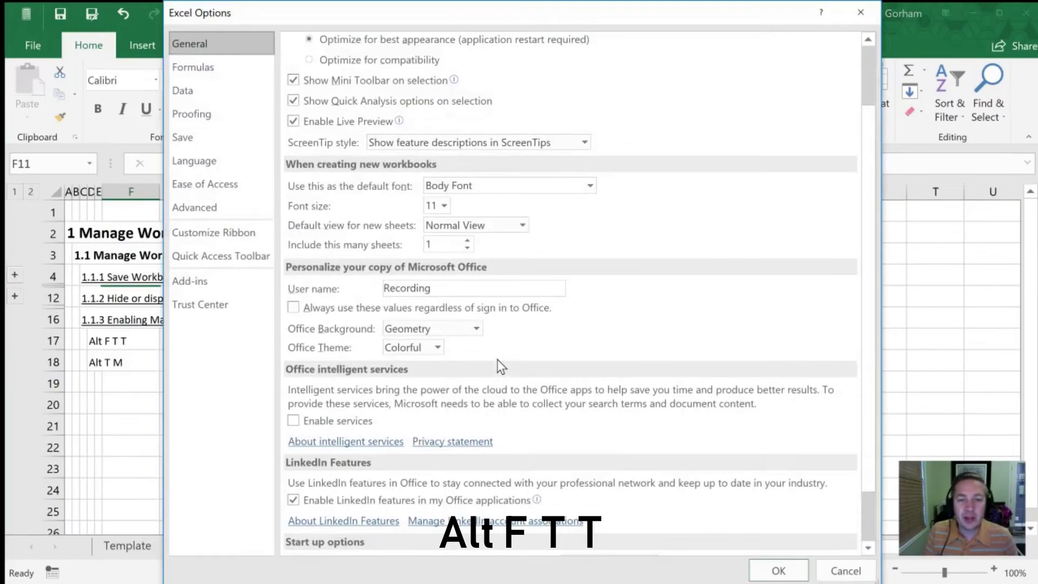
key(t)
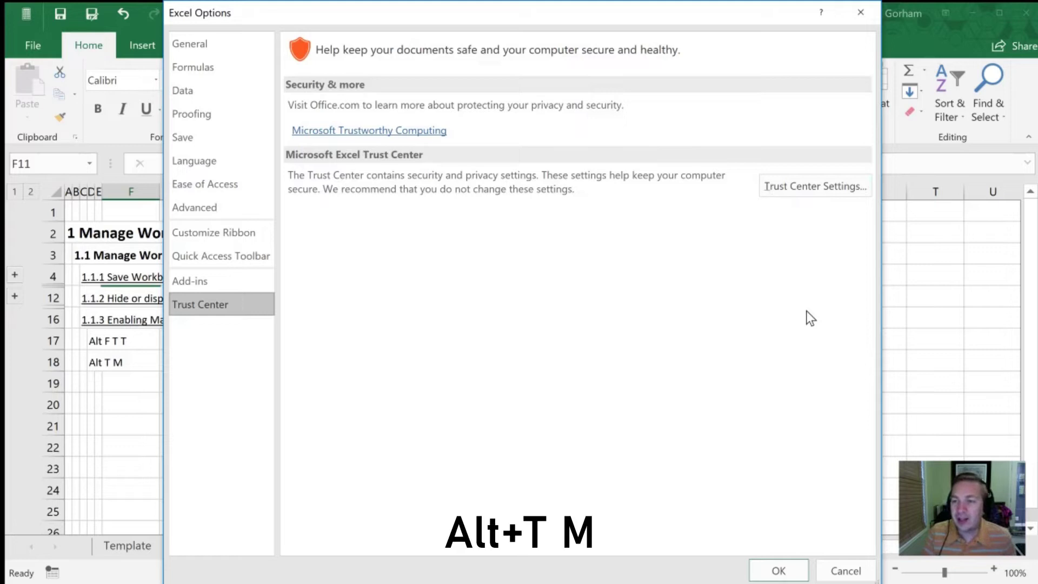
- Examine the Macro Settings in the Trust Center settings and close both dialogs without saving changes
key(alt+t)
key(m)
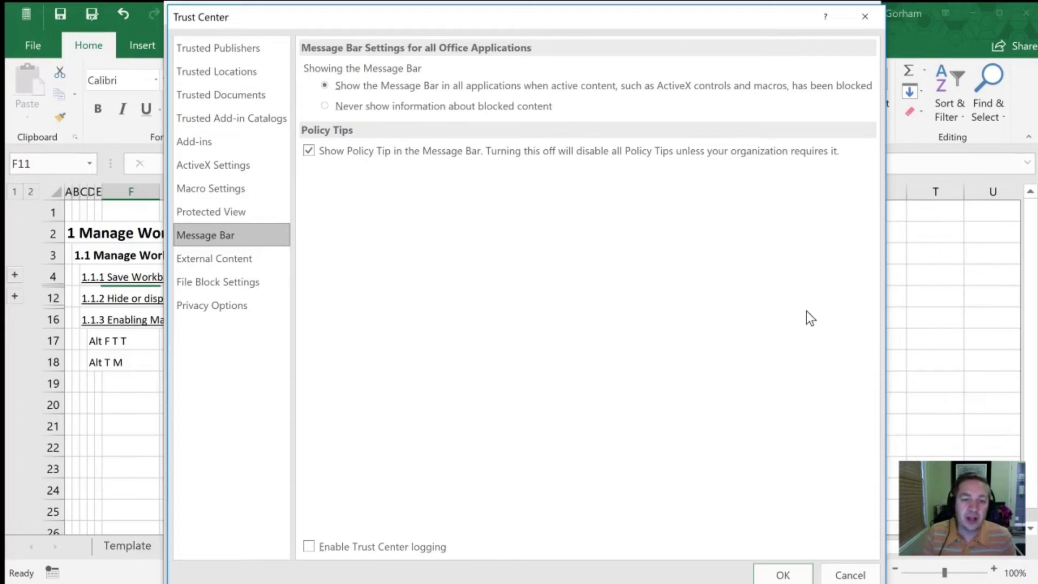
key(Up)
key(Up)
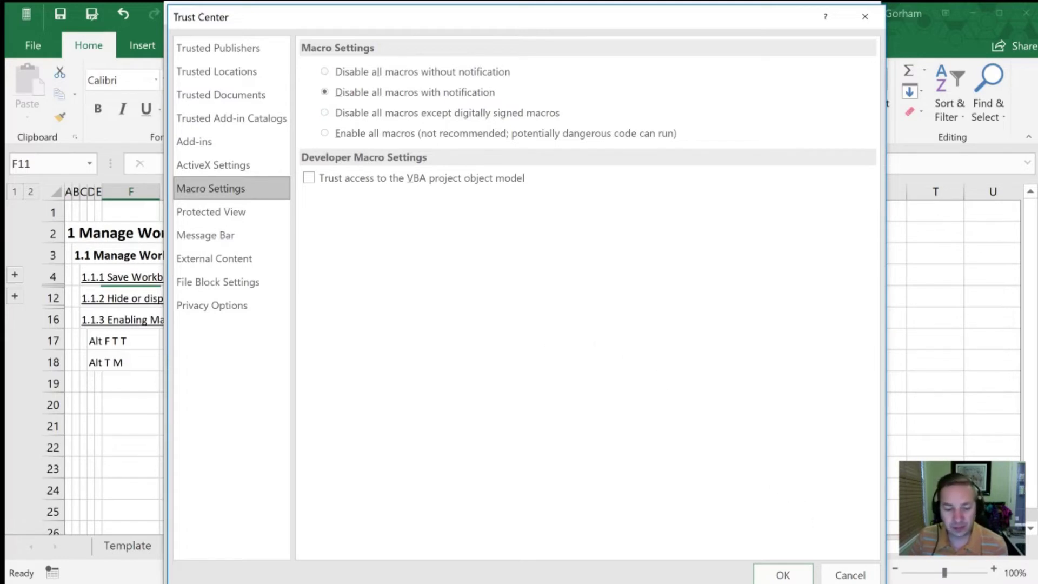
click(846, 575)
click(838, 568)
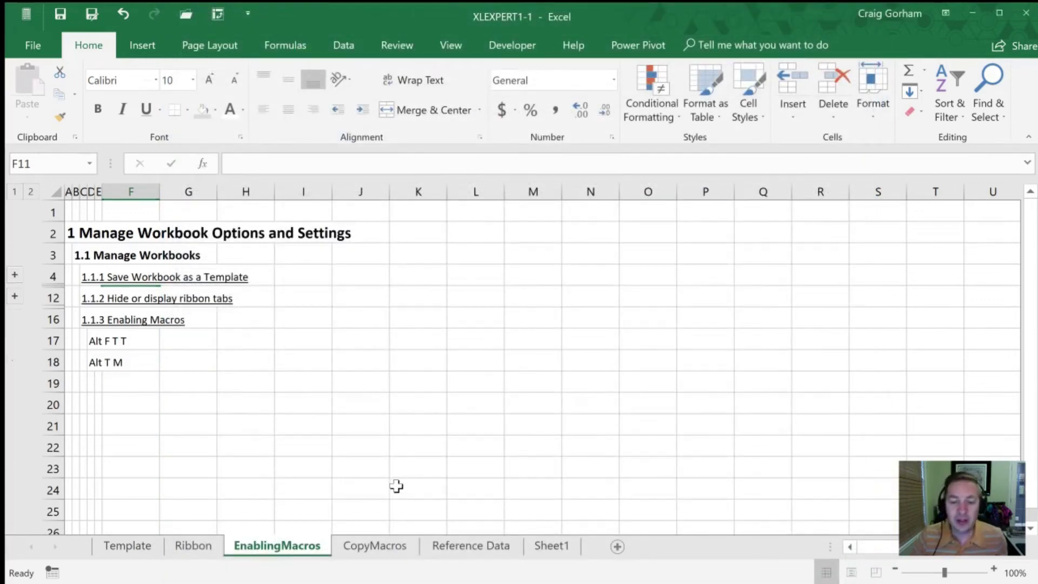
- Switch to the CopyMacros sheet and look through the macro recording instructions and the ribbon display options
key(ctrl+Page_Down)
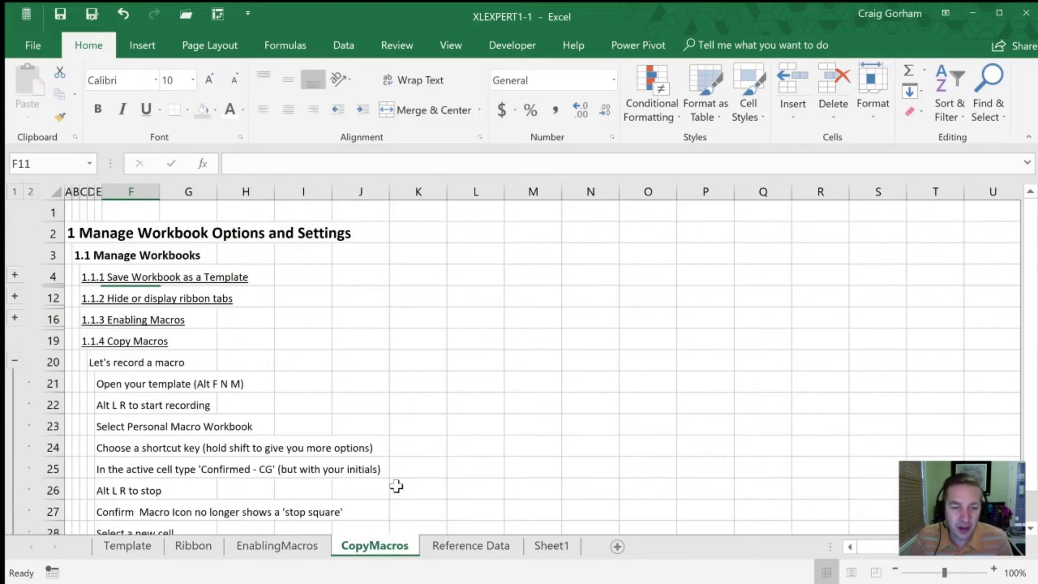
scroll(408, 391, down, 2)
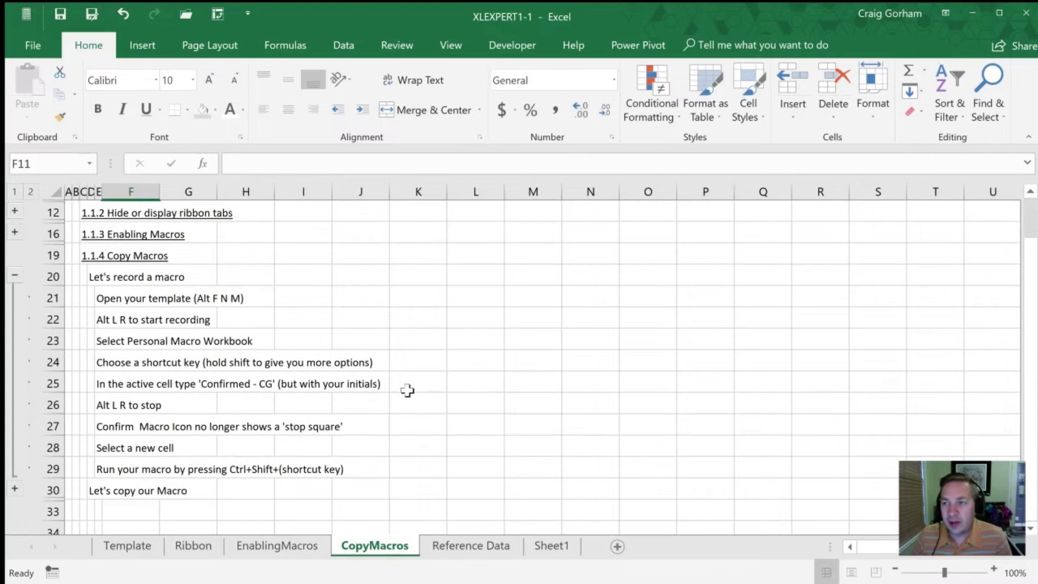
click(944, 14)
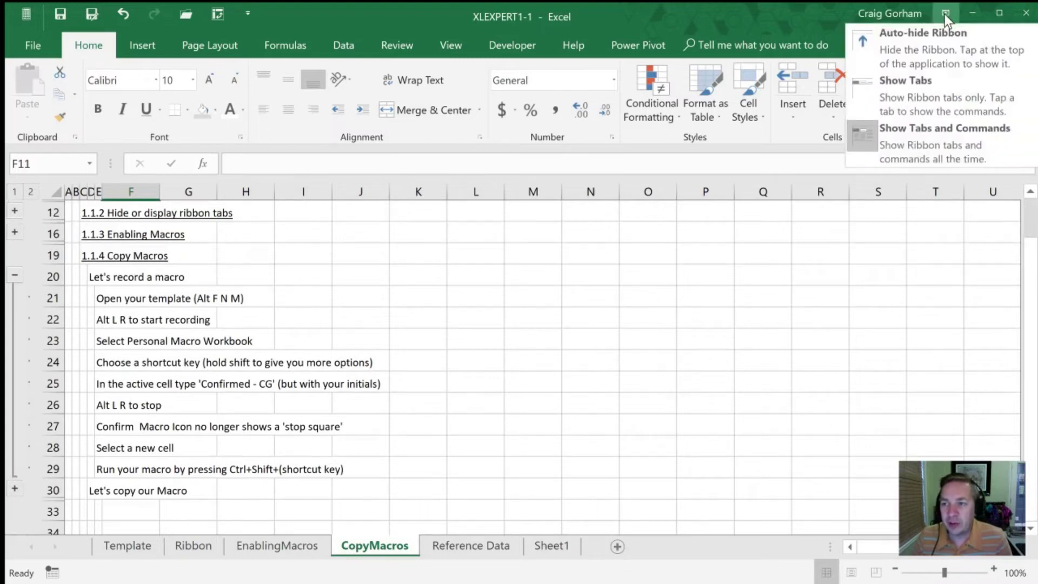
click(943, 13)
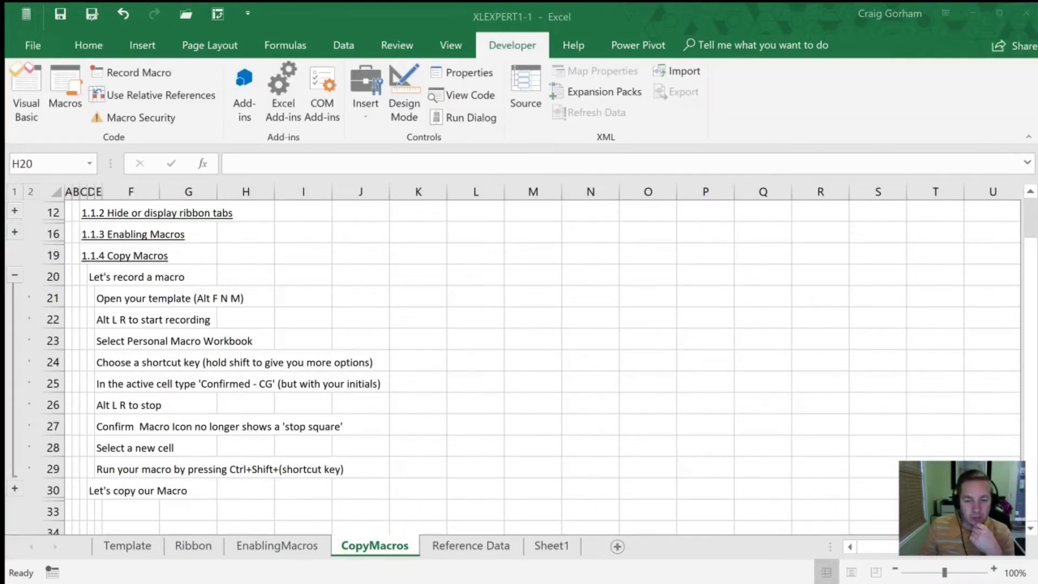
click(351, 574)
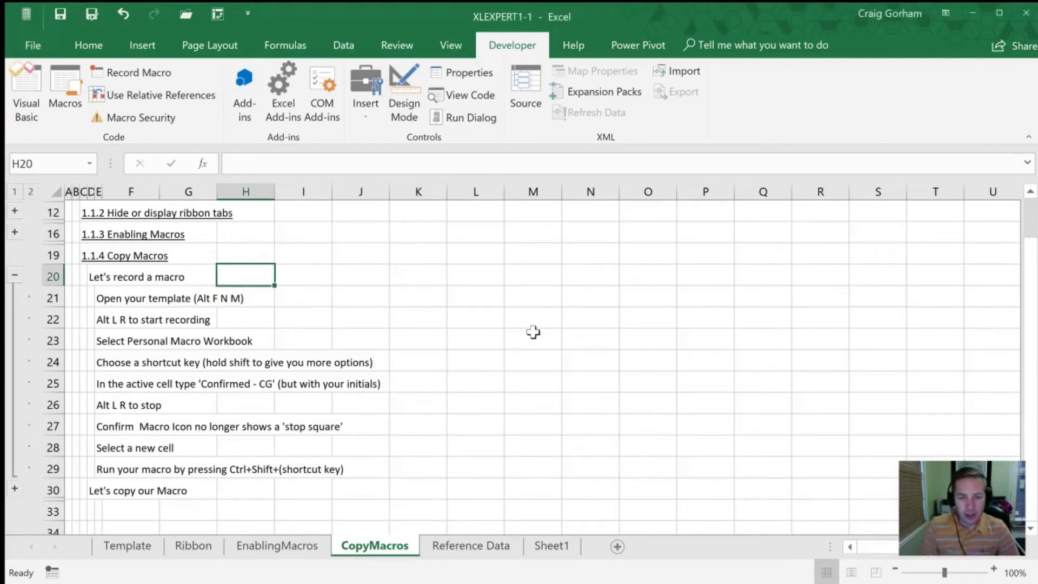
- Create a workbook from the personal Grey Template and narrow its window so the CopyMacros instructions can be read beside it
key(alt)
key(f)
key(n)
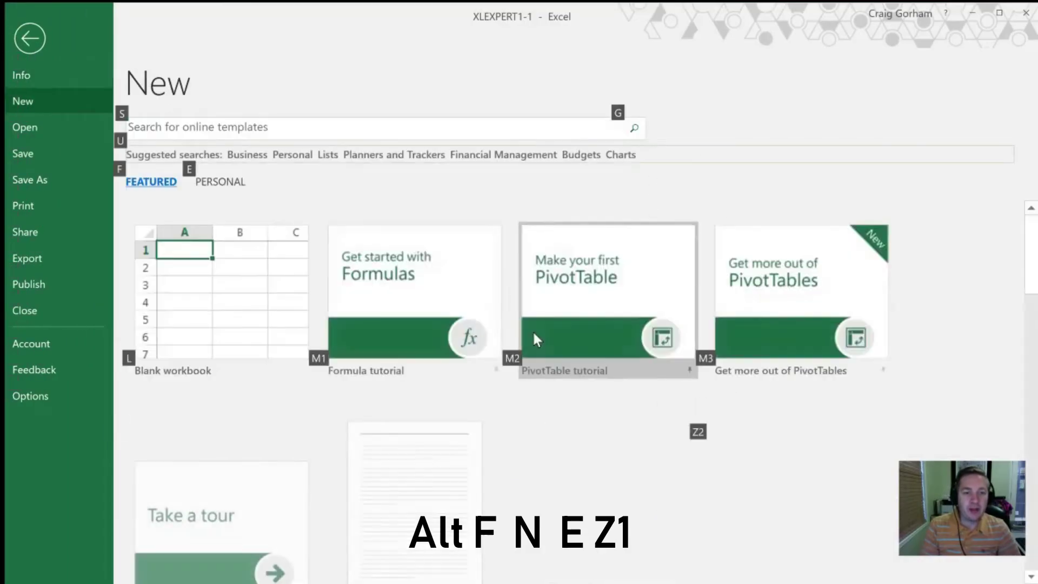
key(e)
key(z)
key(1)
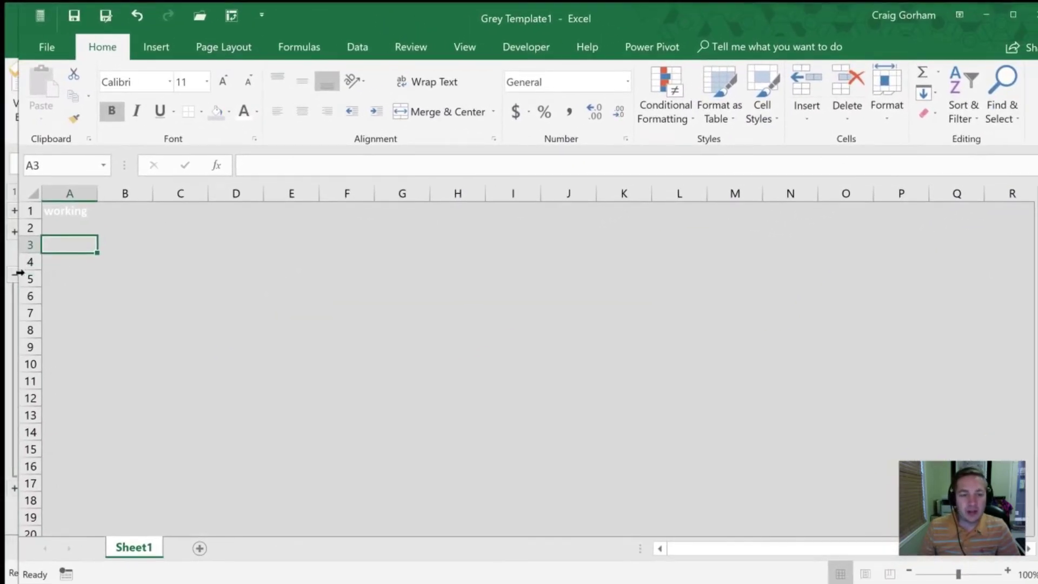
drag(18, 278, 442, 277)
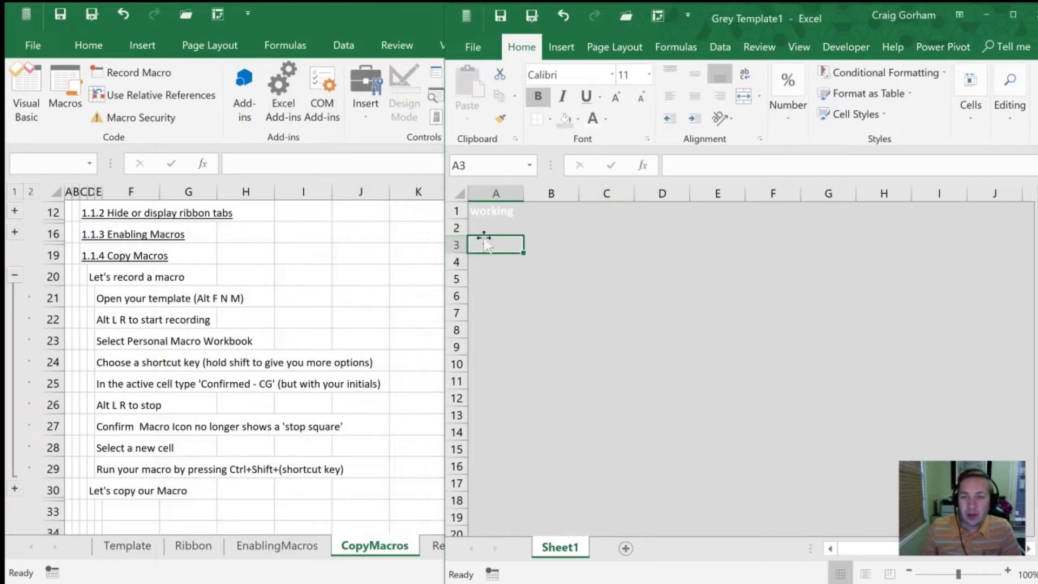
- Turn on relative references in the new Grey Template workbook and open the Record Macro dialog
click(833, 48)
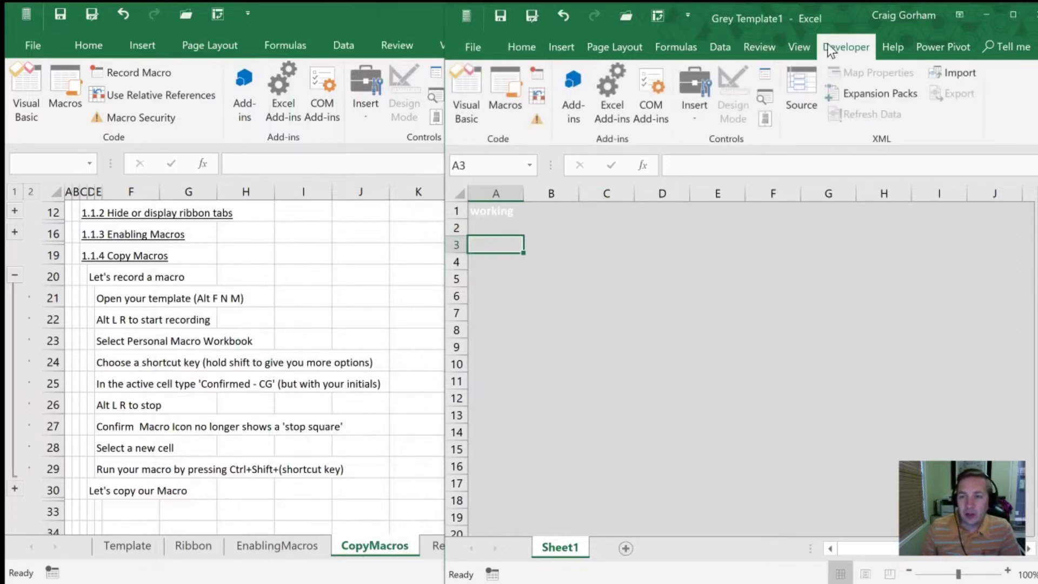
click(539, 95)
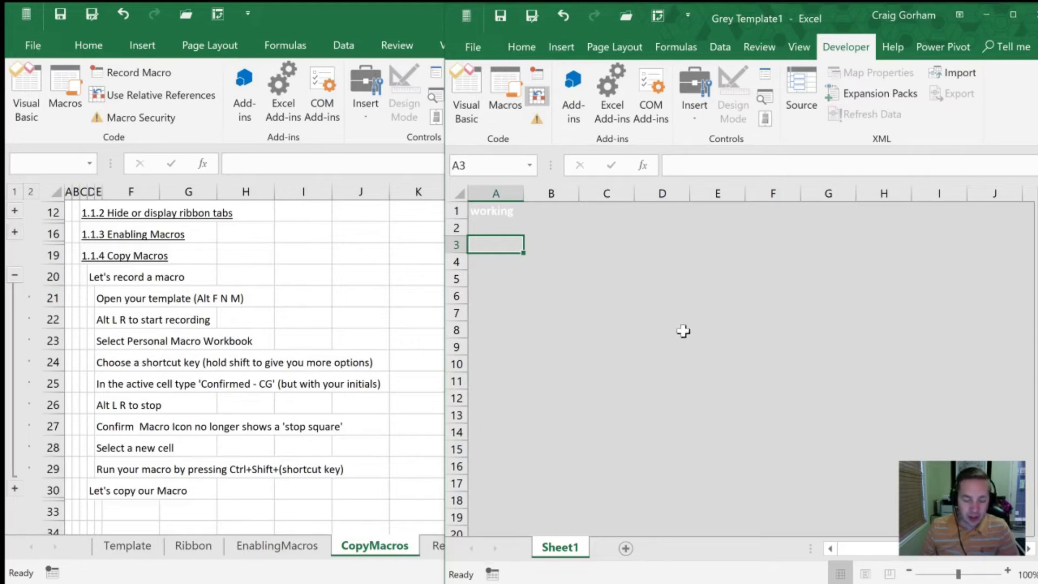
key(alt)
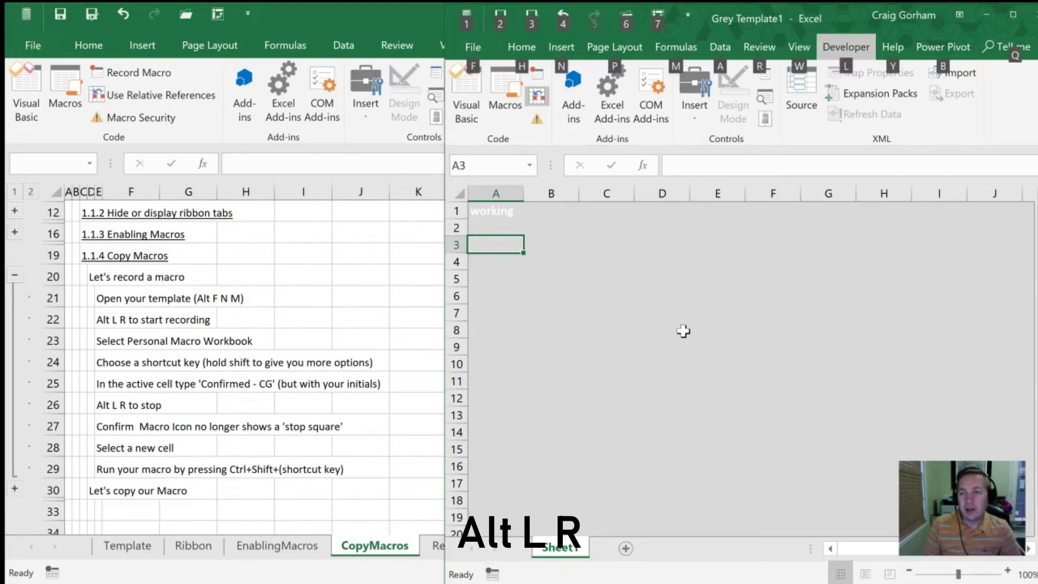
key(l)
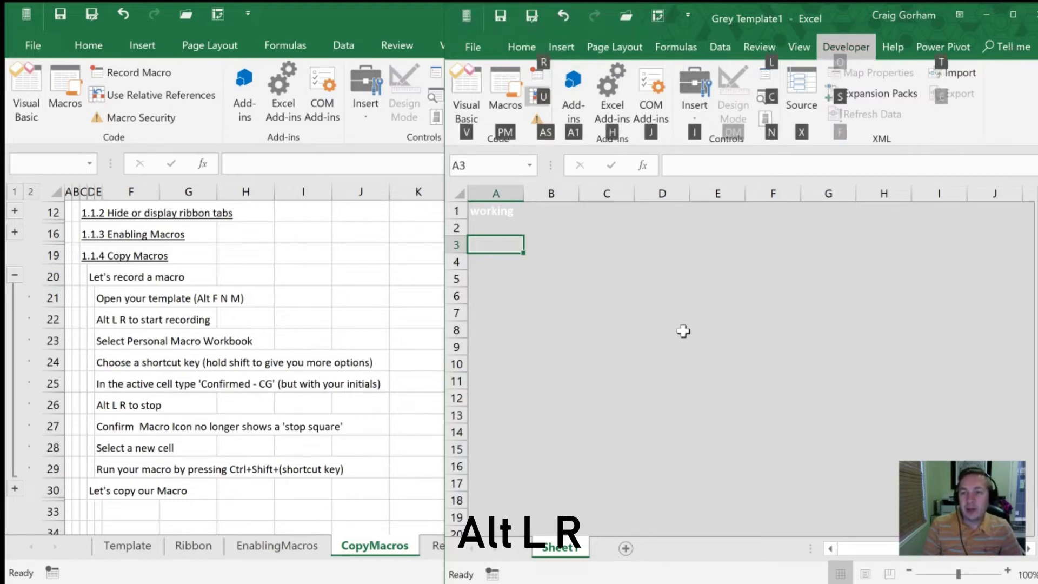
key(r)
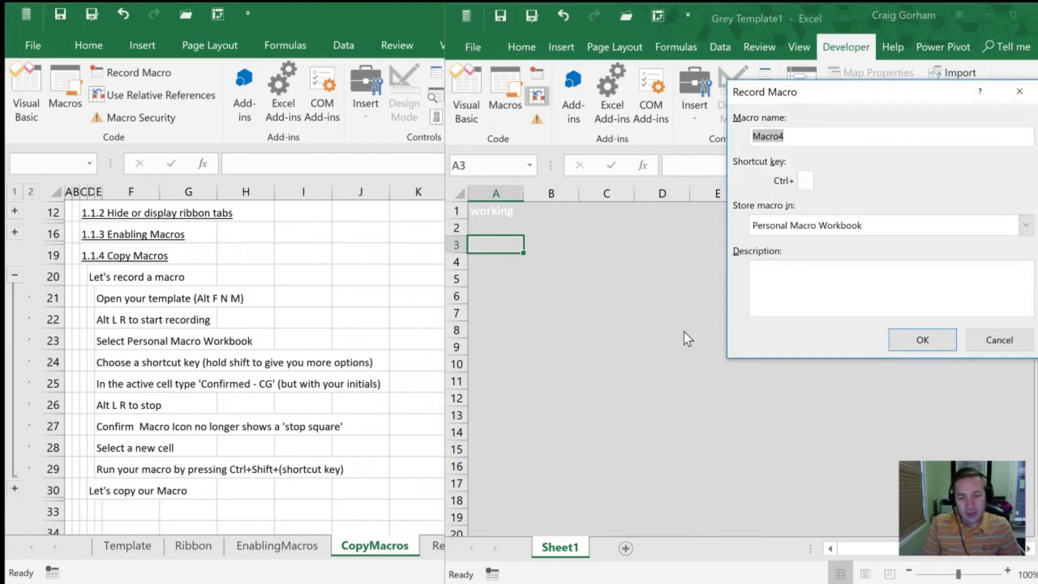
- Name the macro Confirmed, assign Ctrl+Shift+C, describe it as "Types Confirmed and initials into active cell." and start recording in the Personal Macro Workbook
text(Confirmed)
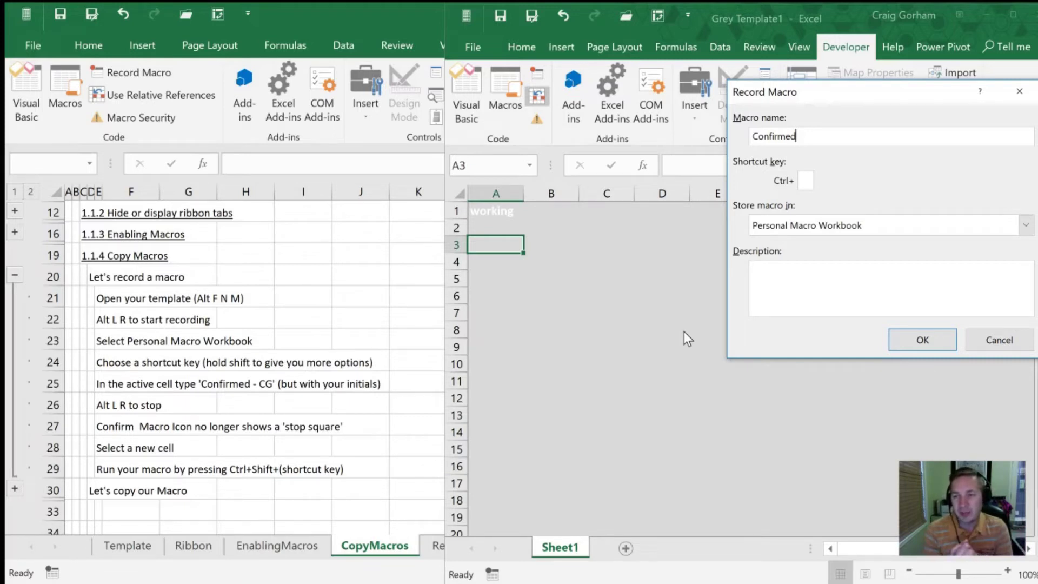
key(Tab)
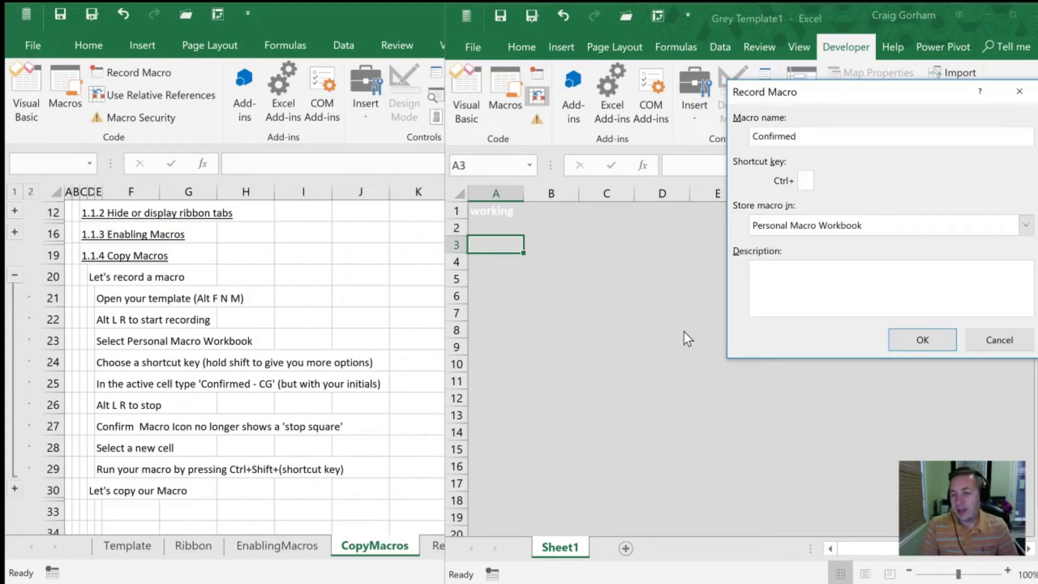
text(C)
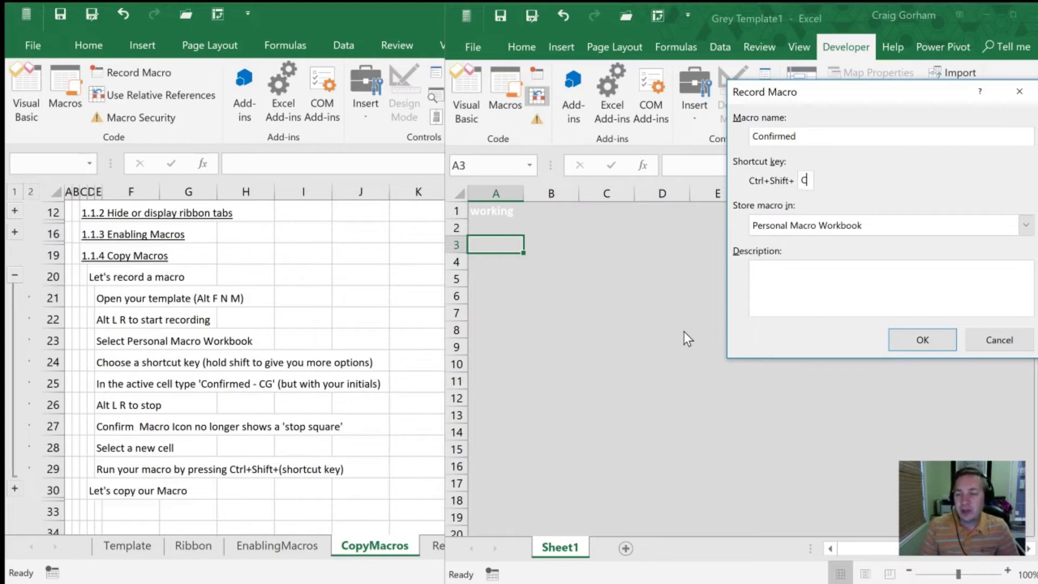
key(Tab)
key(Tab)
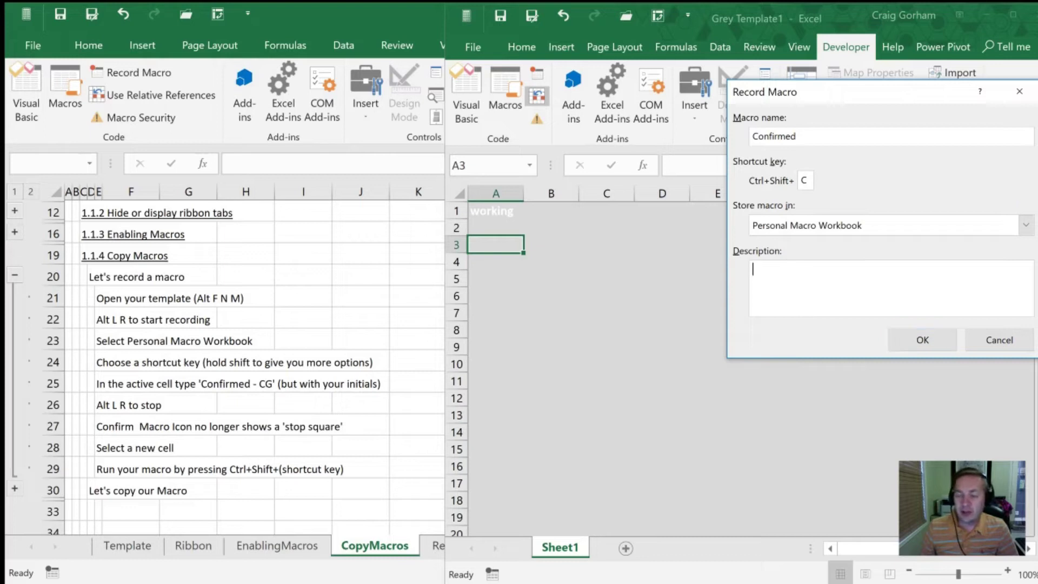
text(Types Confirmed and initials into)
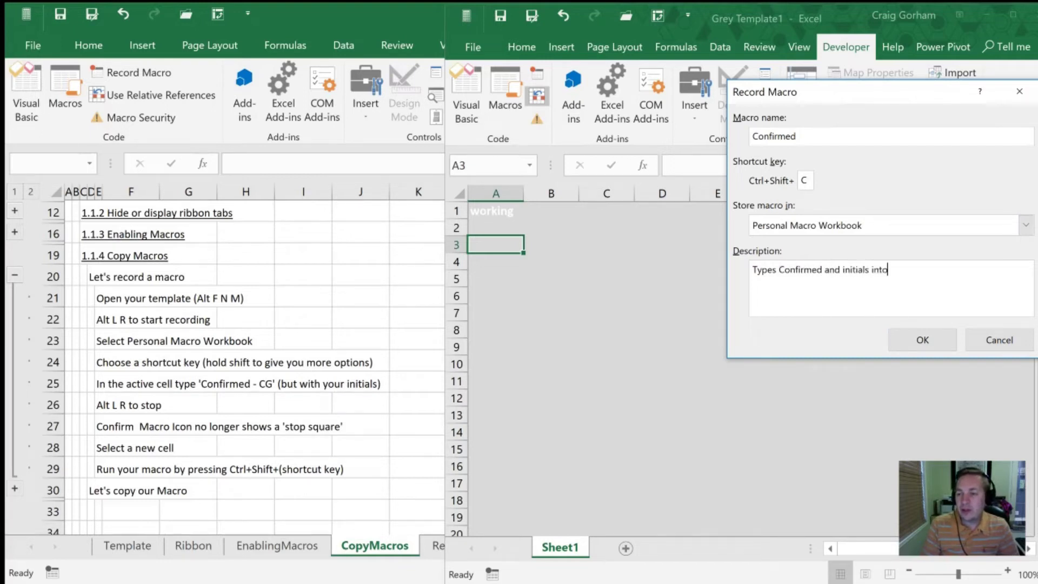
text( active cell.)
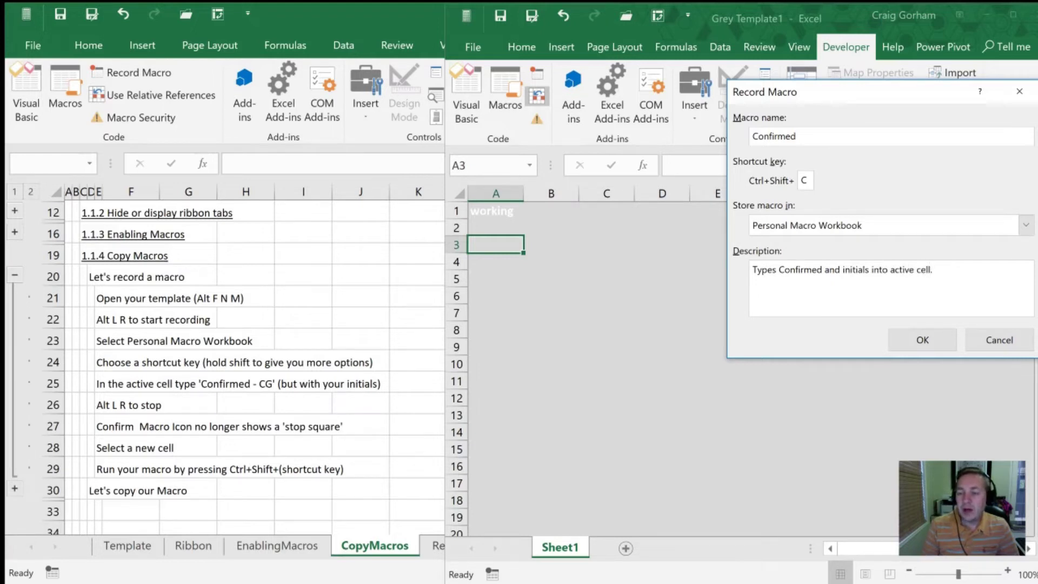
click(917, 340)
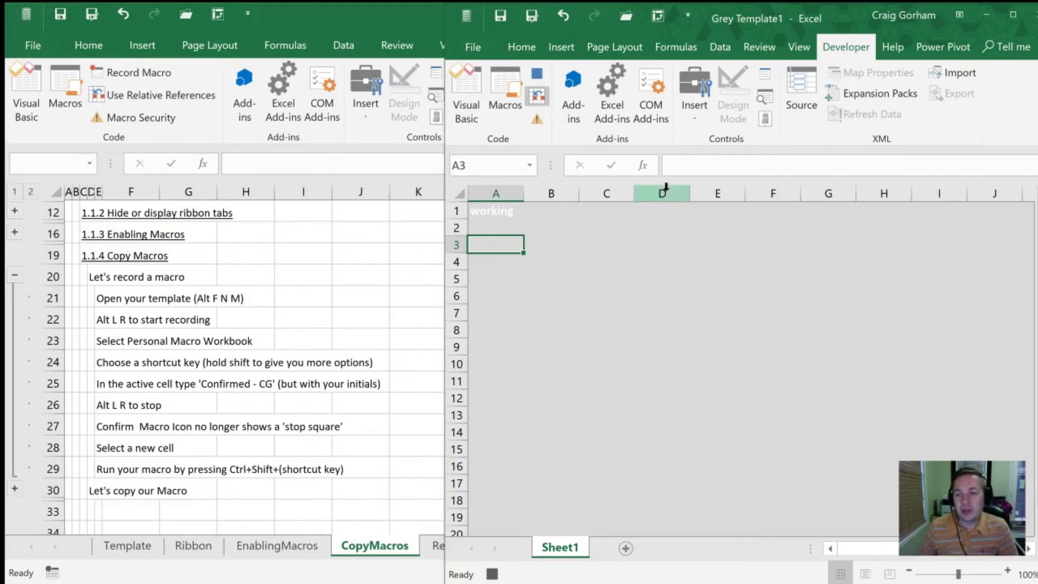
- Enter "Confirmed - CG" in cell A3, move to the adjacent cell B3 and stop recording the macro
key(F2)
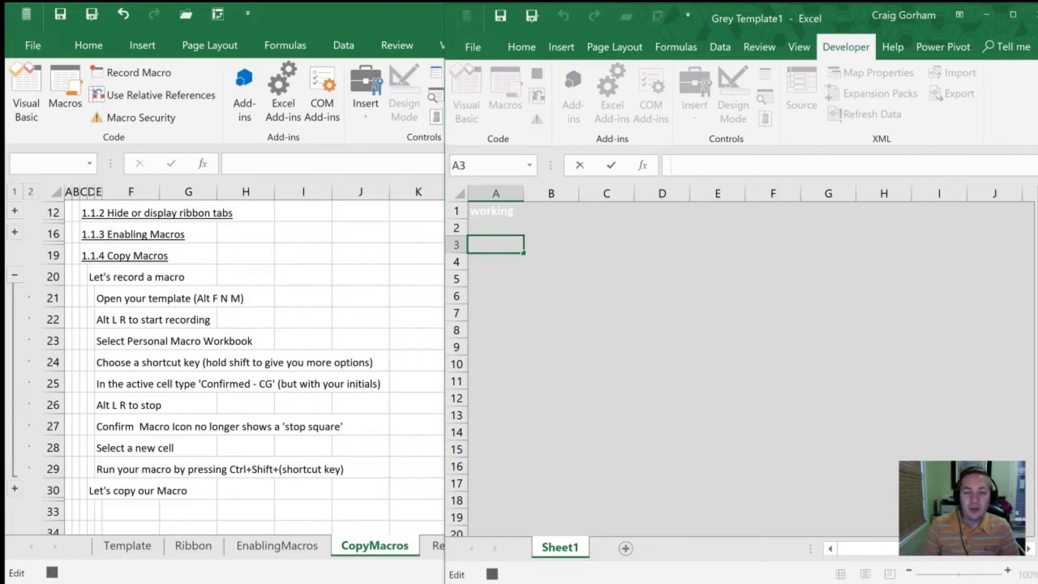
text(C)
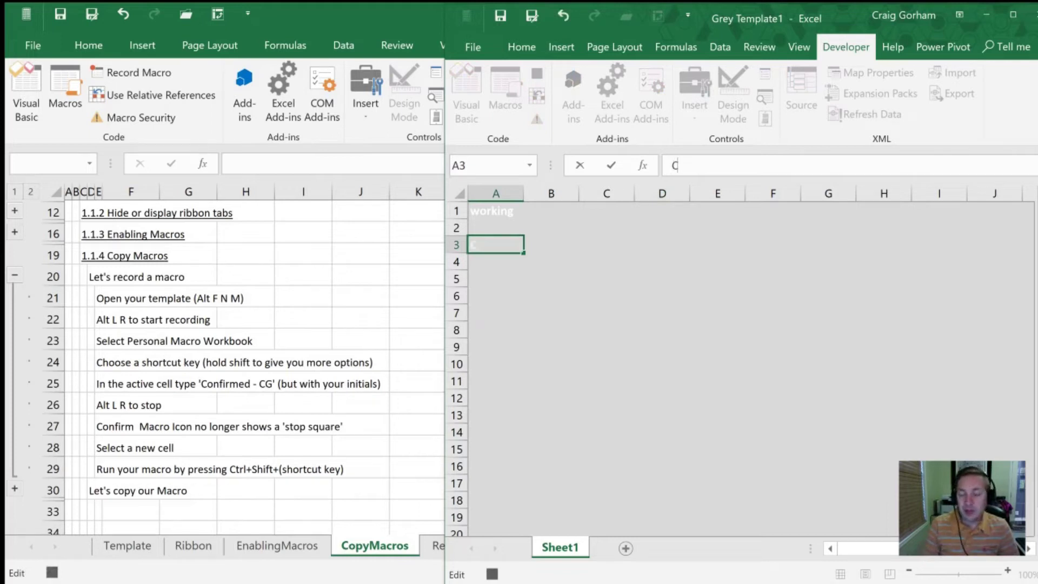
text(onfirme)
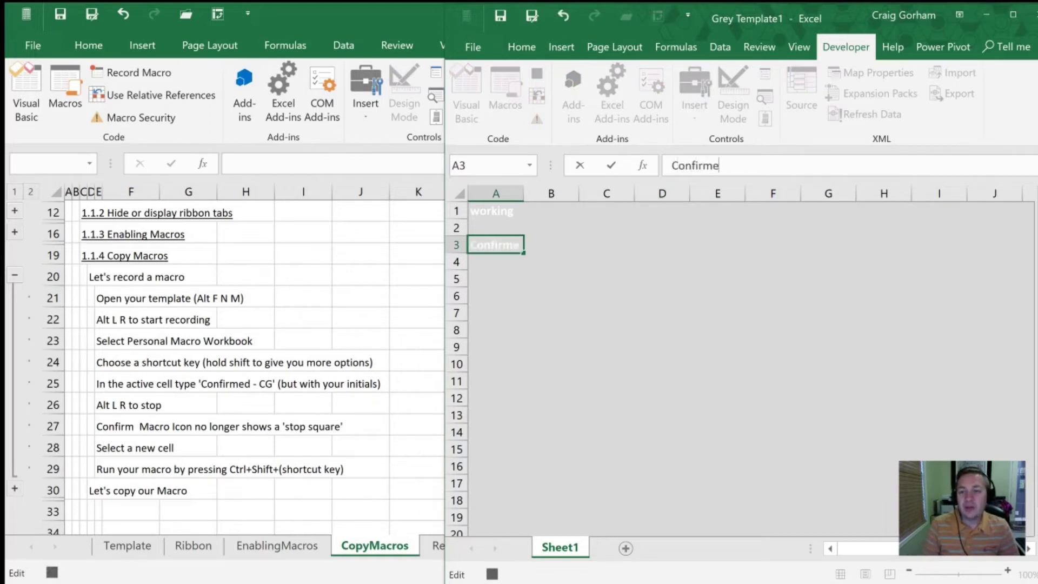
text(d - CG)
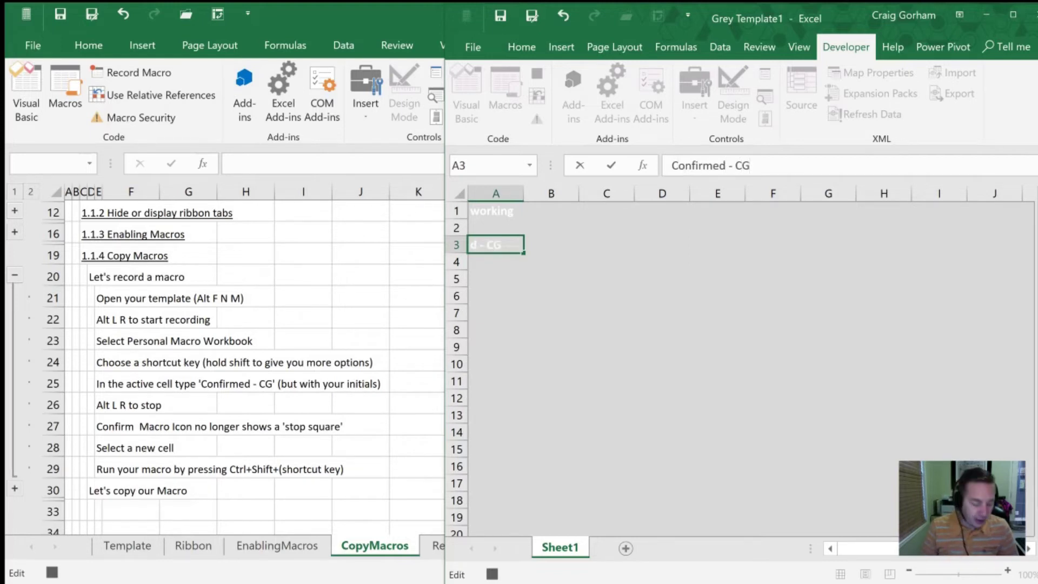
key(Tab)
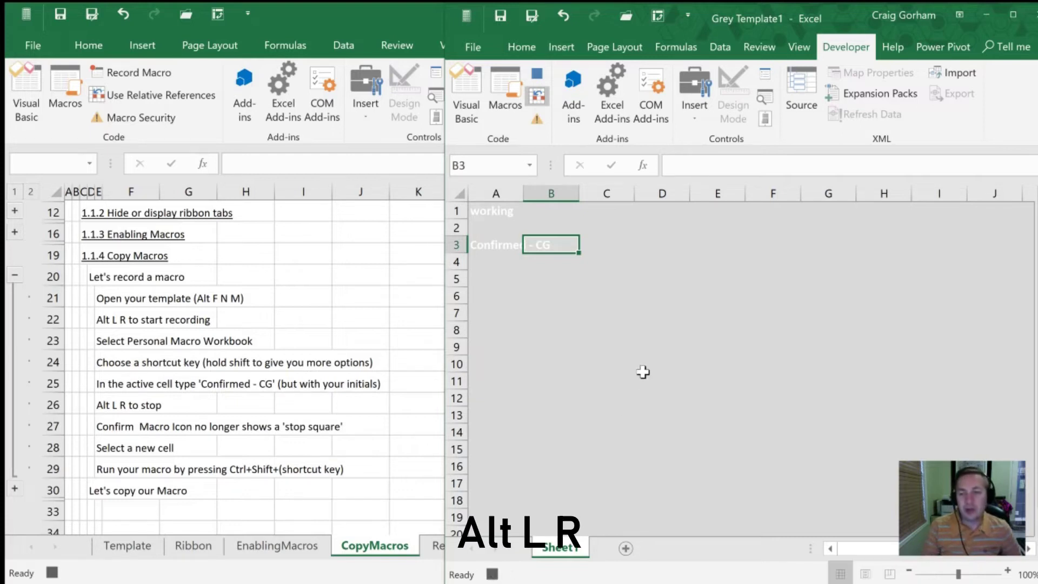
key(alt)
key(l)
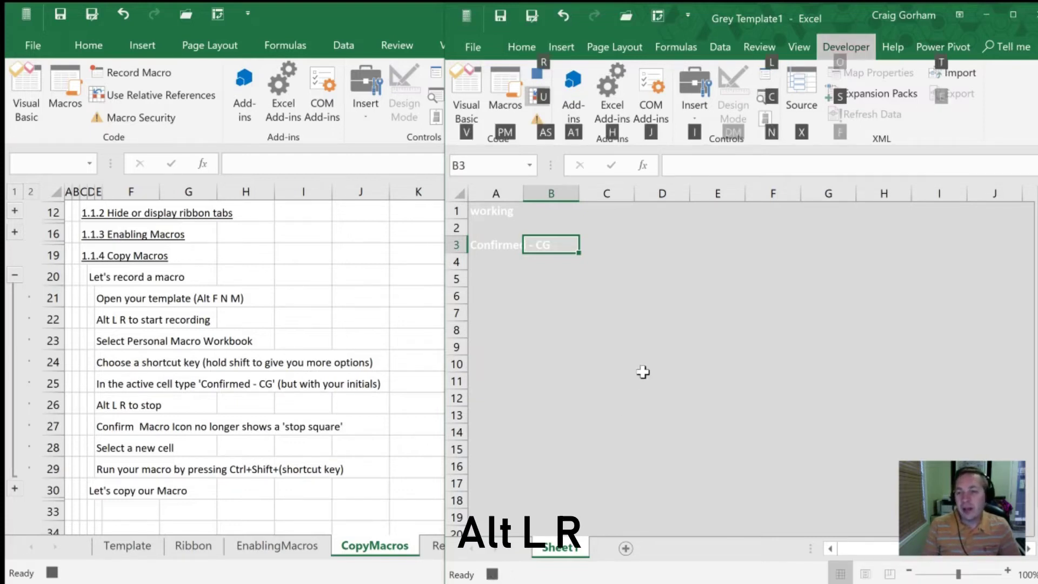
key(r)
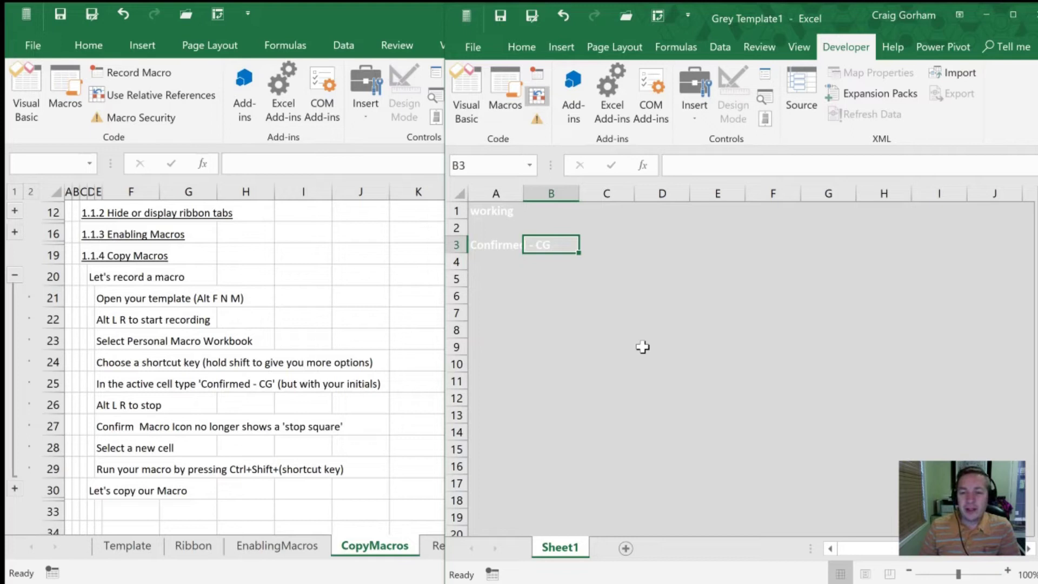
- Test the Confirmed macro in the Grey Template workbook by running it on cells B6 and E9
click(540, 297)
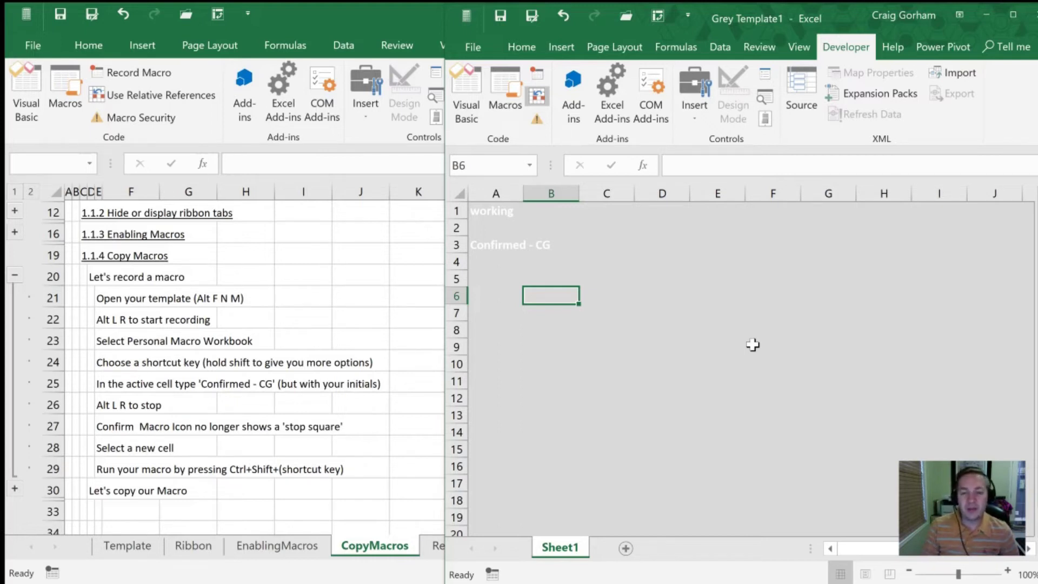
key(ctrl+shift+c)
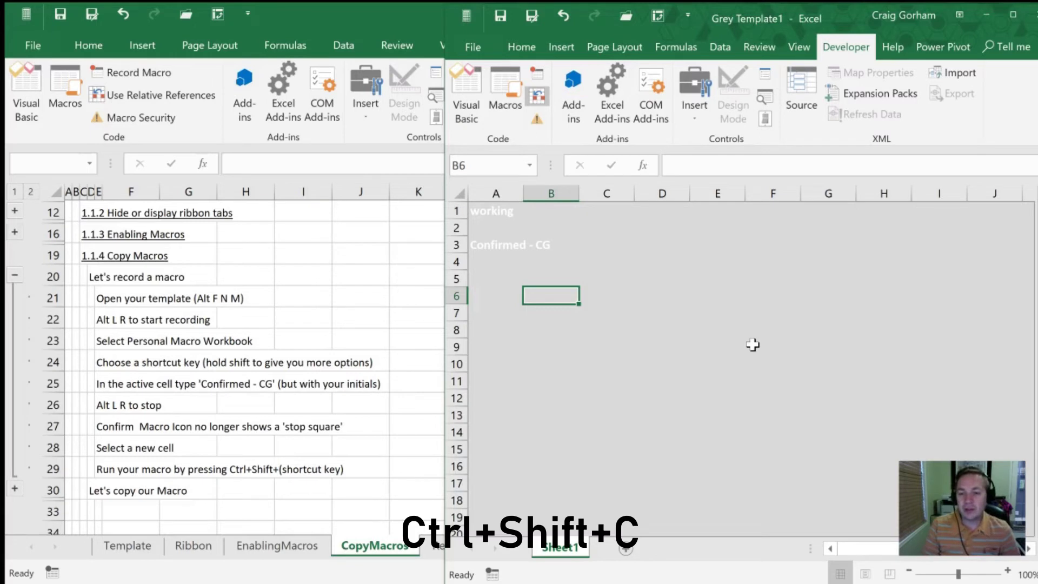
click(736, 344)
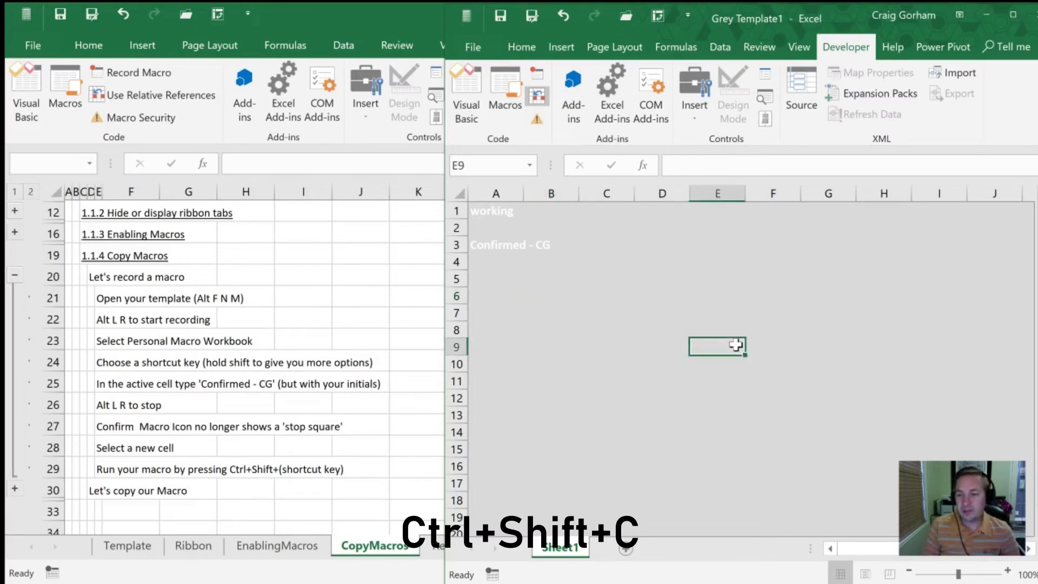
key(ctrl+shift+c)
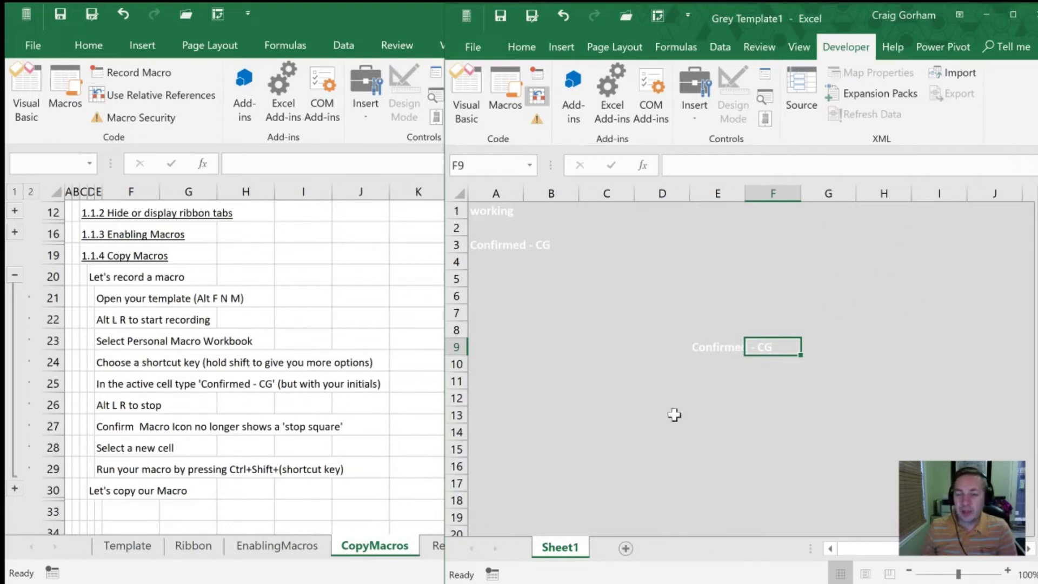
- Switch to the XLEXPERT1-1 workbook, run the Confirmed macro on cell M20 of CopyMacros and clear its entry
key(alt+Tab)
click(495, 277)
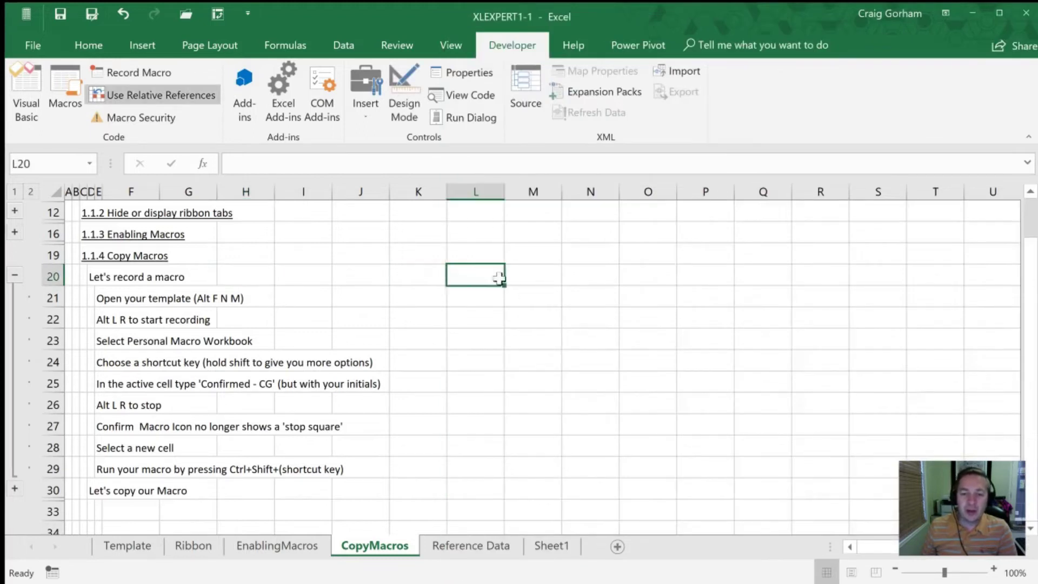
click(532, 278)
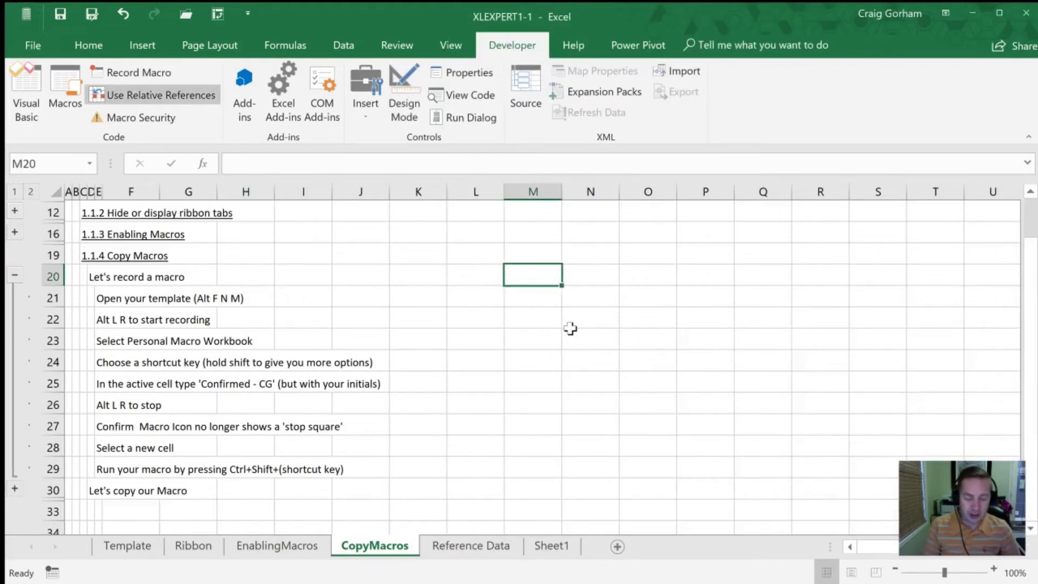
key(ctrl+shift+c)
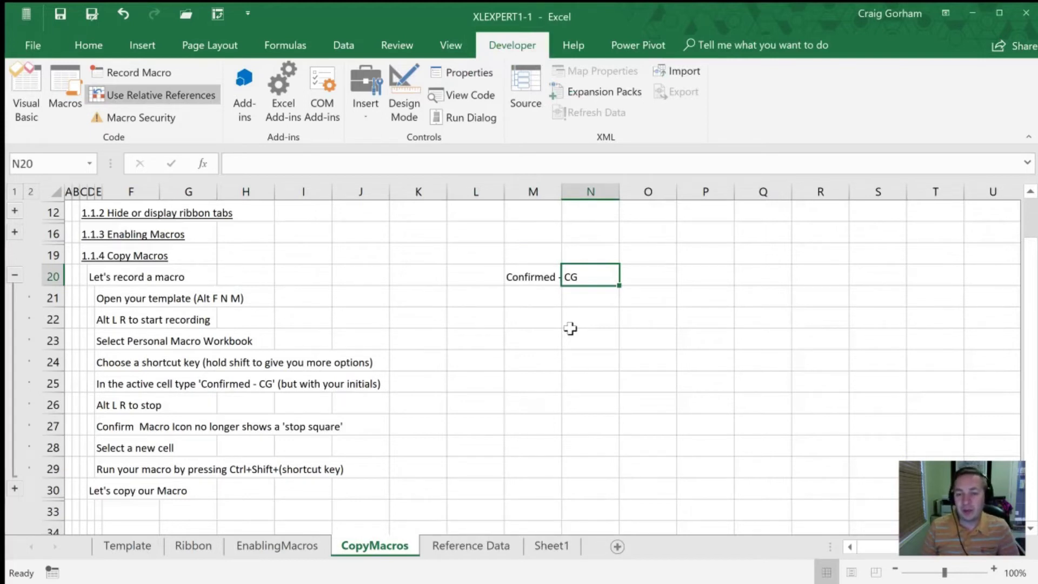
key(Left)
key(Delete)
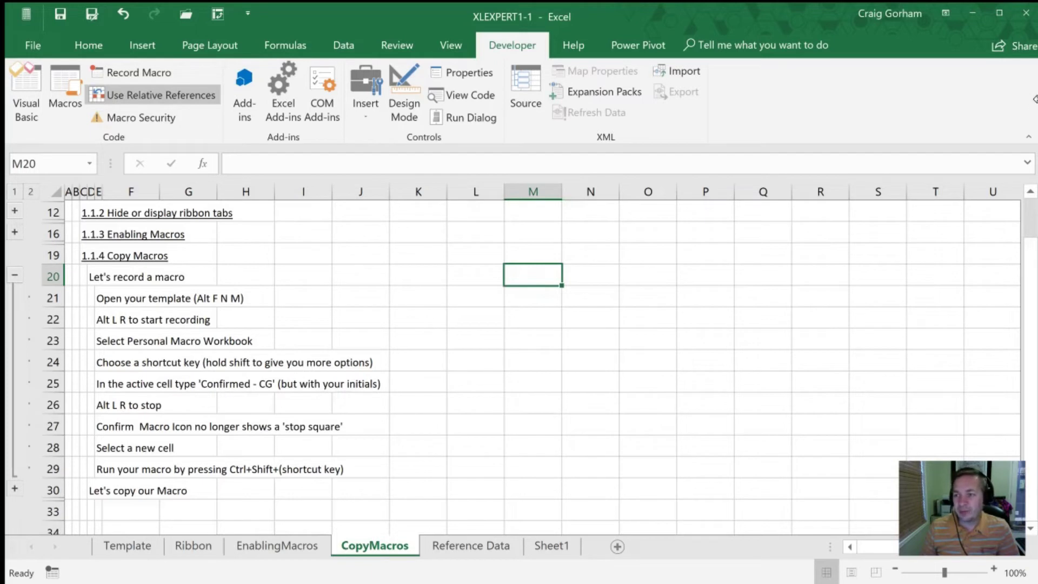
- Expand the "Let's copy our Macro" section on the CopyMacros sheet so its instructions can be read
key(alt+Tab)
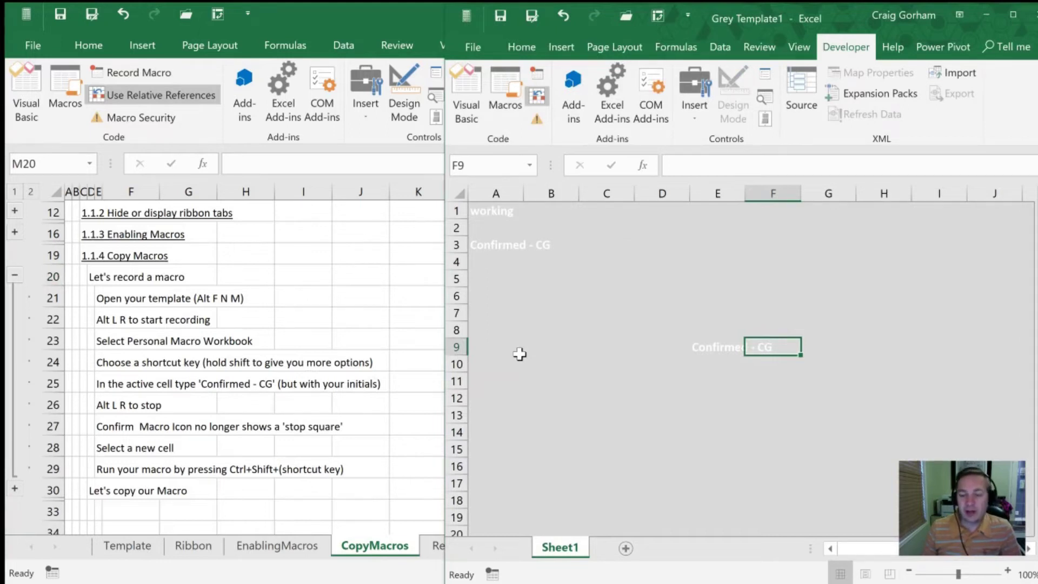
key(alt+Tab)
click(15, 489)
scroll(25, 493, down, 1)
scroll(184, 449, down, 2)
scroll(202, 433, up, 1)
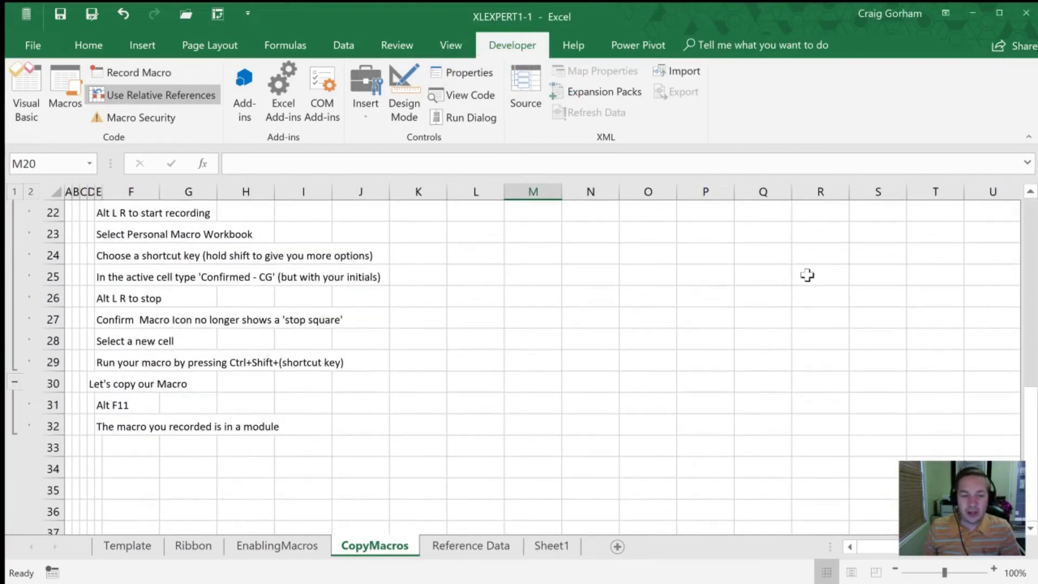
- Open the Visual Basic editor and reposition its window so the whole project list is in view
key(alt)
key(alt+F11)
drag(295, 109, 387, 20)
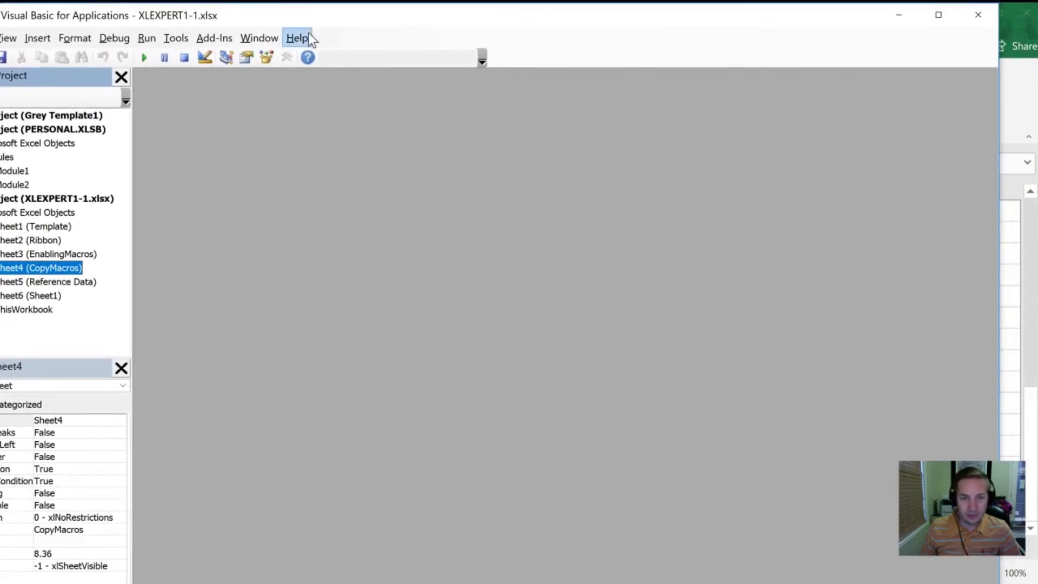
key(alt+F11)
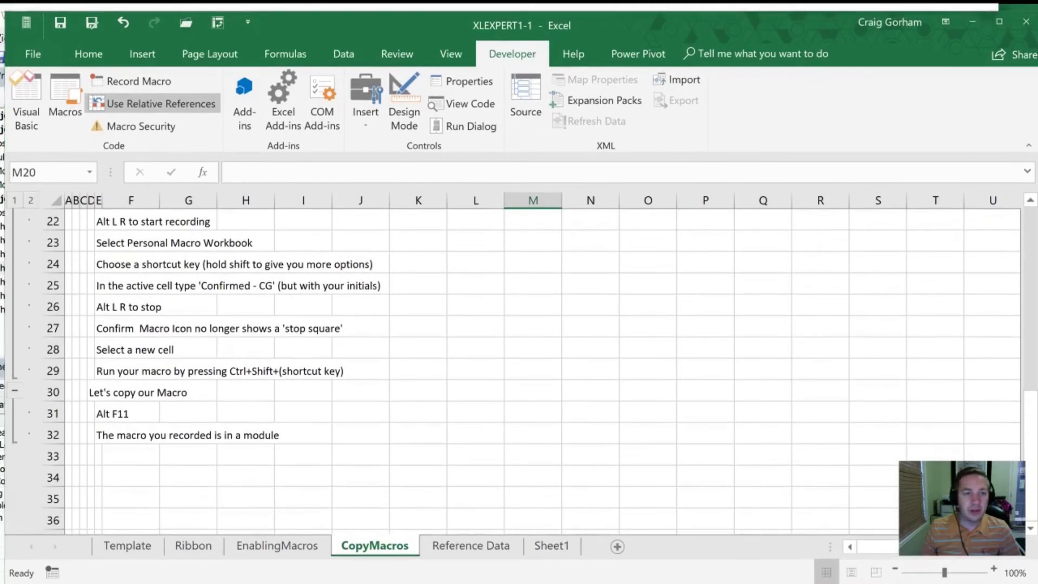
click(287, 12)
drag(250, 7, 374, 23)
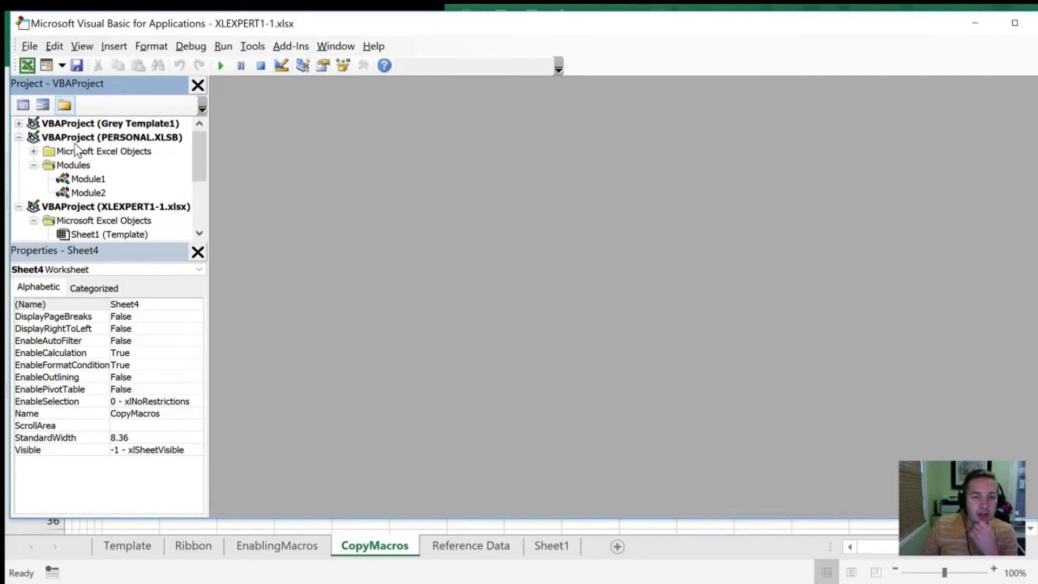
- Open the code of Module2 in the PERSONAL.XLSB project and place its code window beside the project list
click(77, 181)
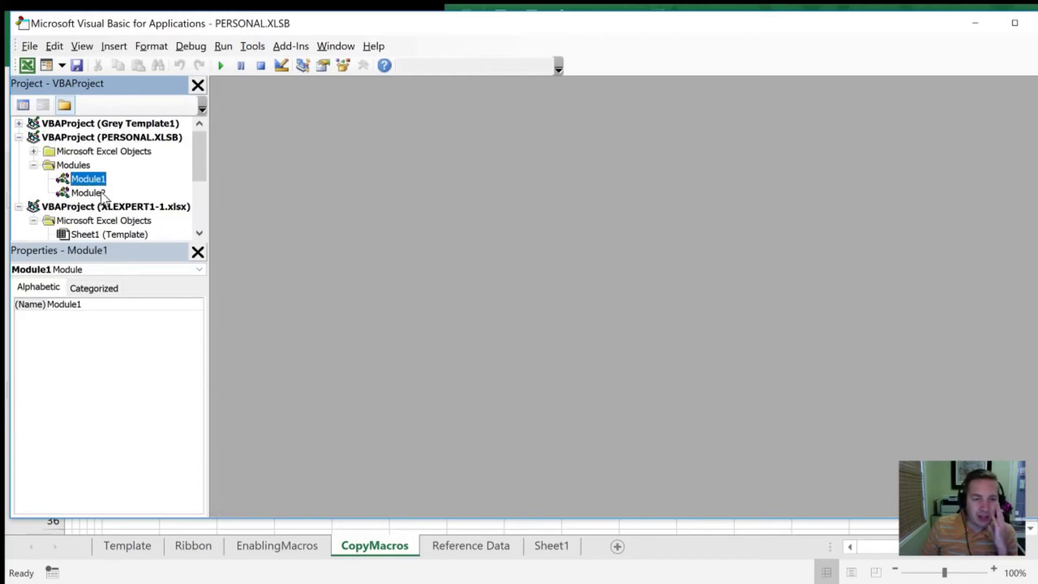
click(78, 195)
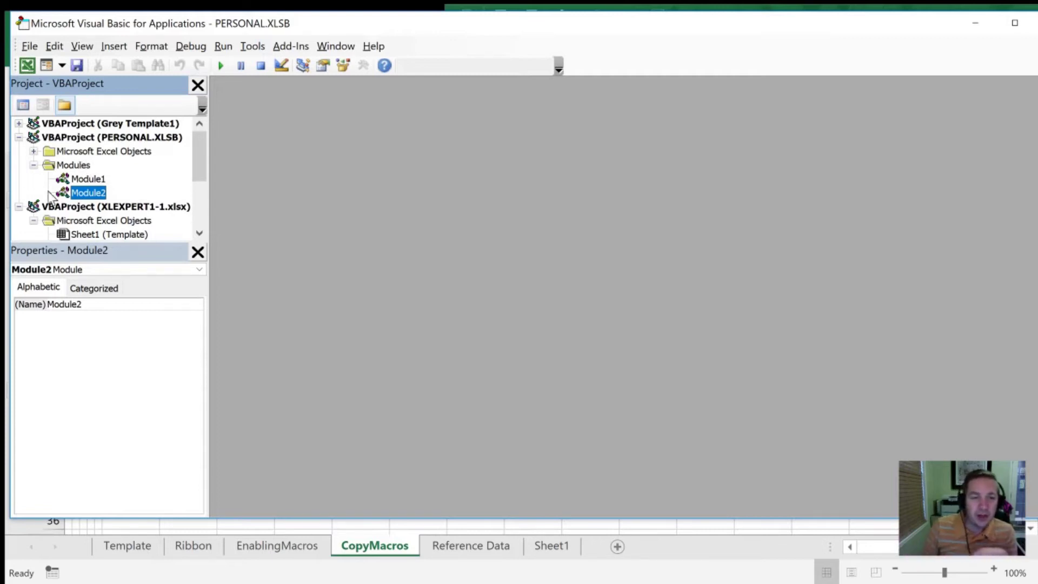
double_click(65, 198)
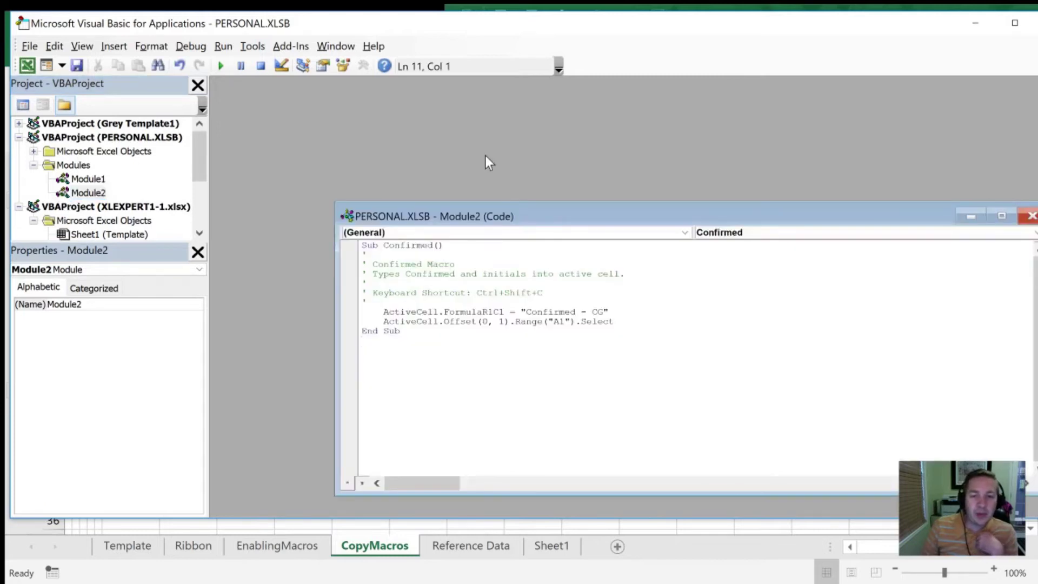
drag(583, 210, 456, 94)
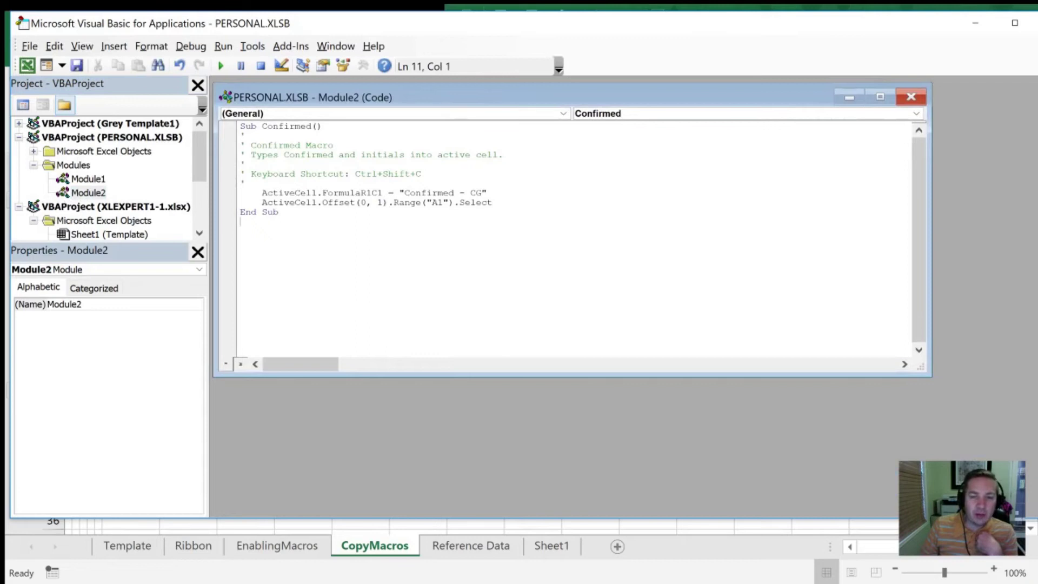
- Examine the Confirmed macro's comment lines and the ActiveCell statements that enter the text and move the selection
drag(250, 145, 328, 144)
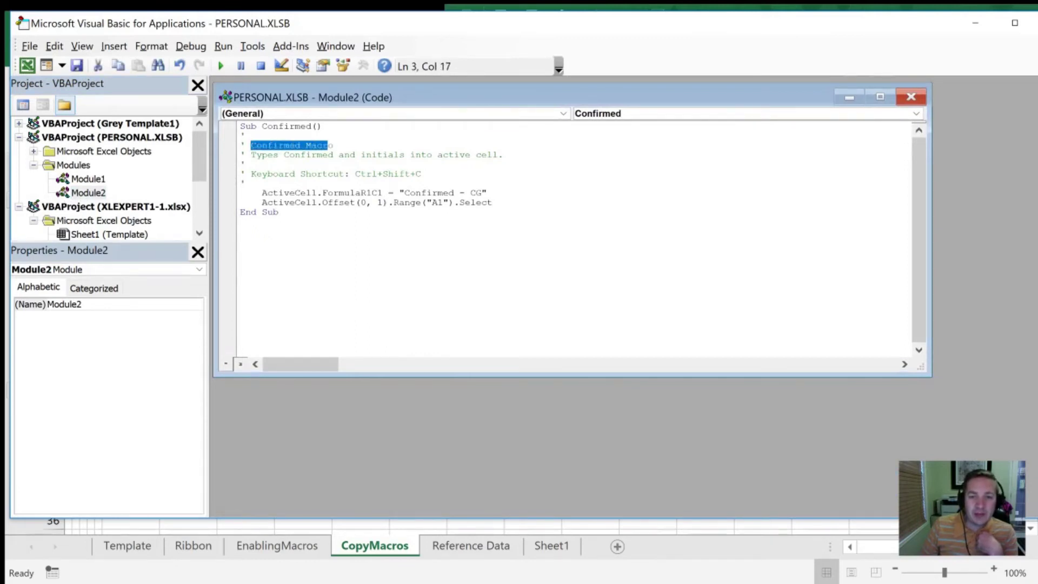
click(362, 155)
drag(250, 154, 503, 155)
drag(251, 174, 421, 173)
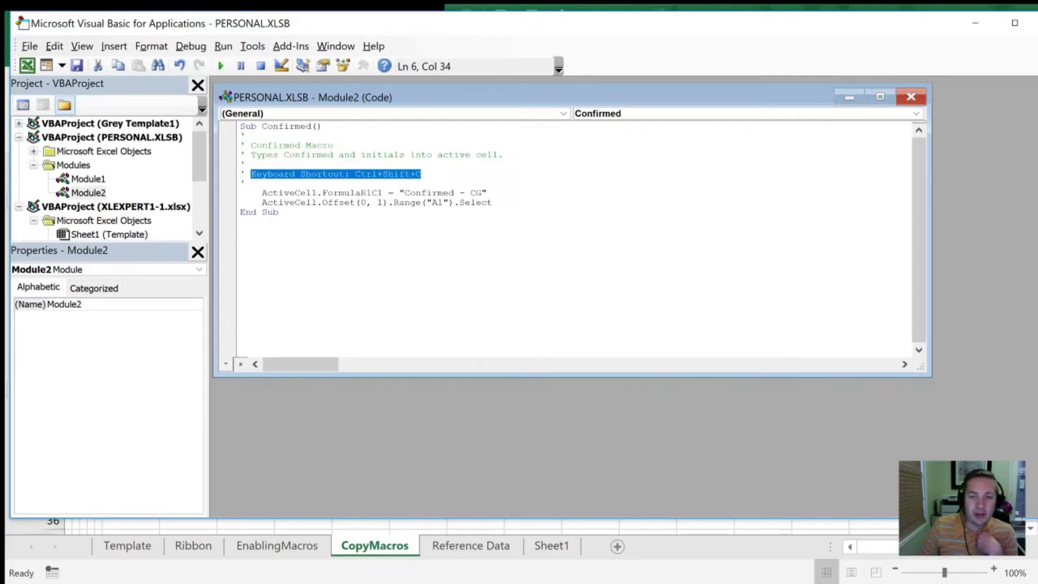
drag(241, 135, 421, 173)
click(298, 155)
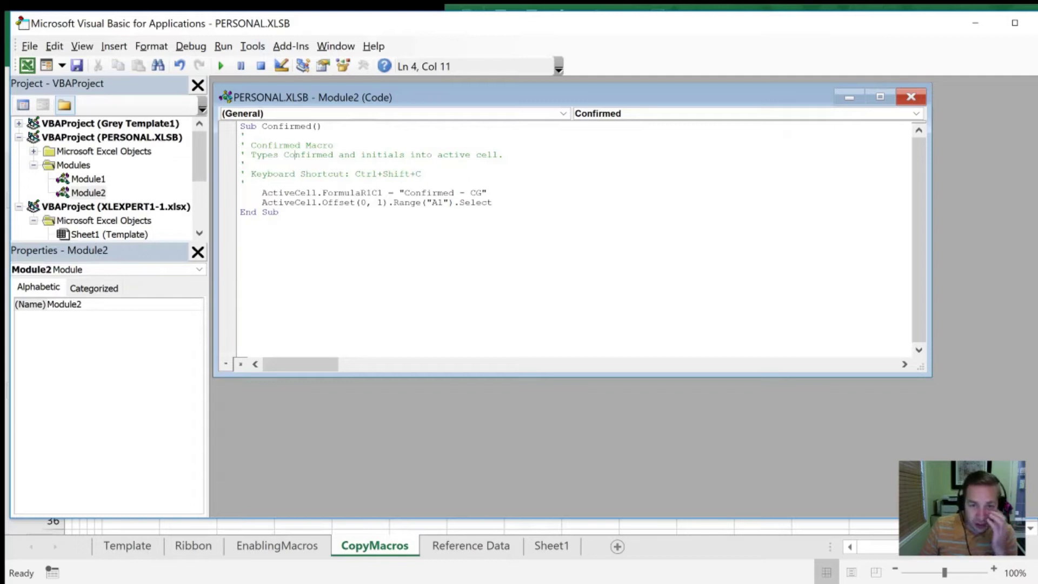
click(241, 136)
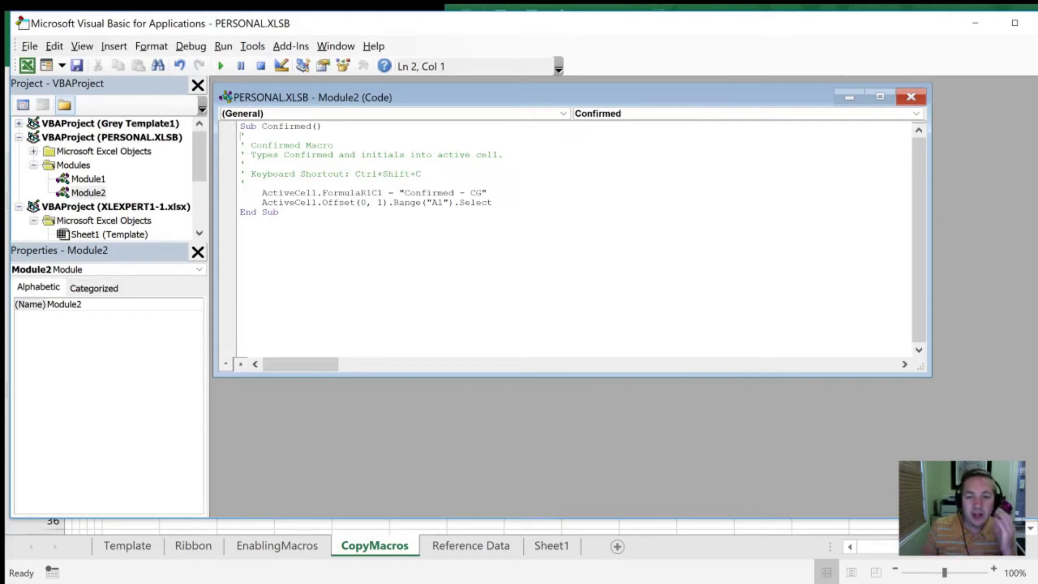
drag(262, 193, 487, 193)
click(317, 193)
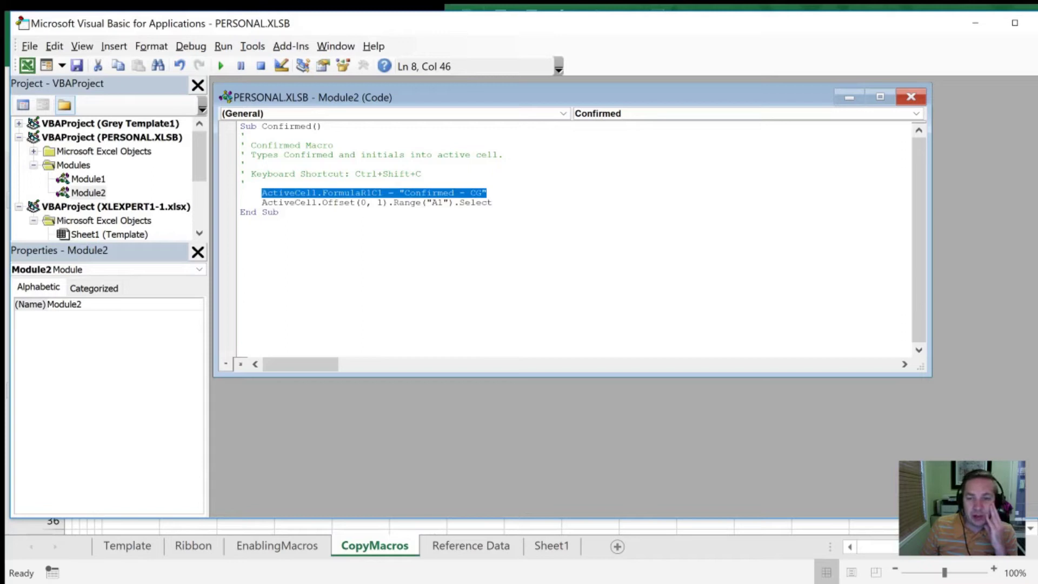
click(470, 202)
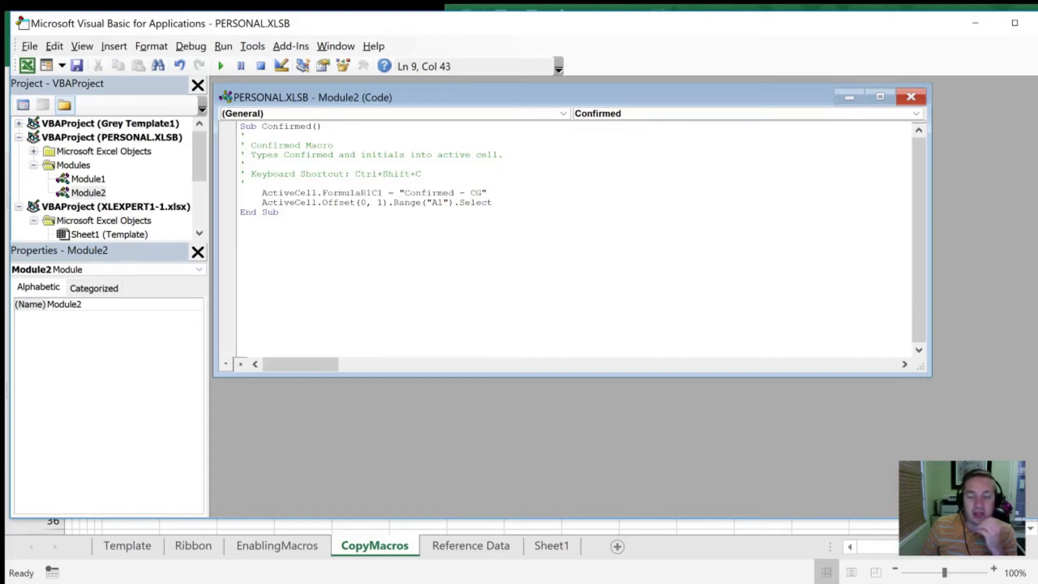
- Replace the word Confirmed with "This is ok" in the text the macro writes to the active cell
double_click(429, 193)
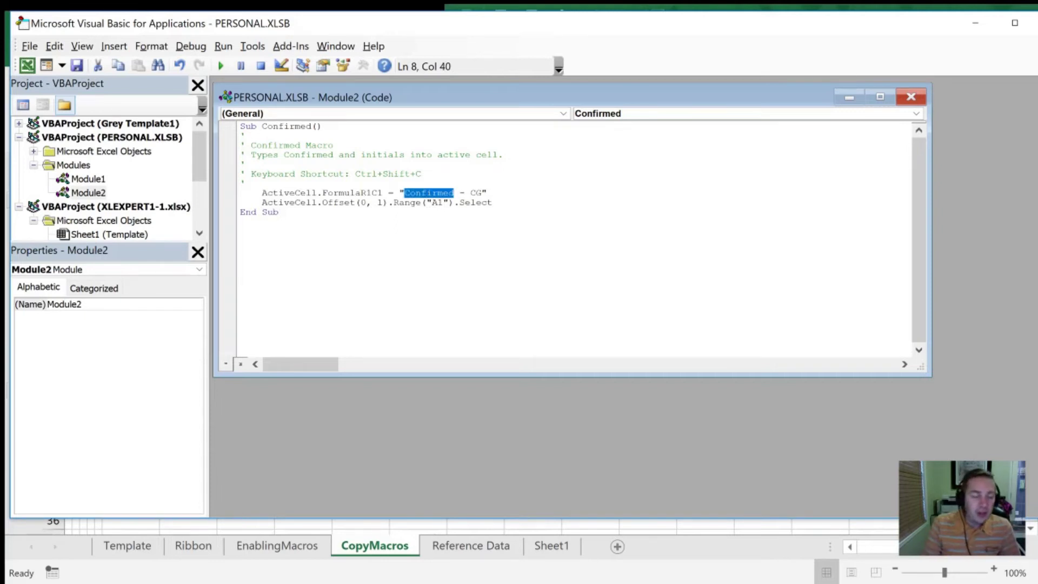
text(This is o)
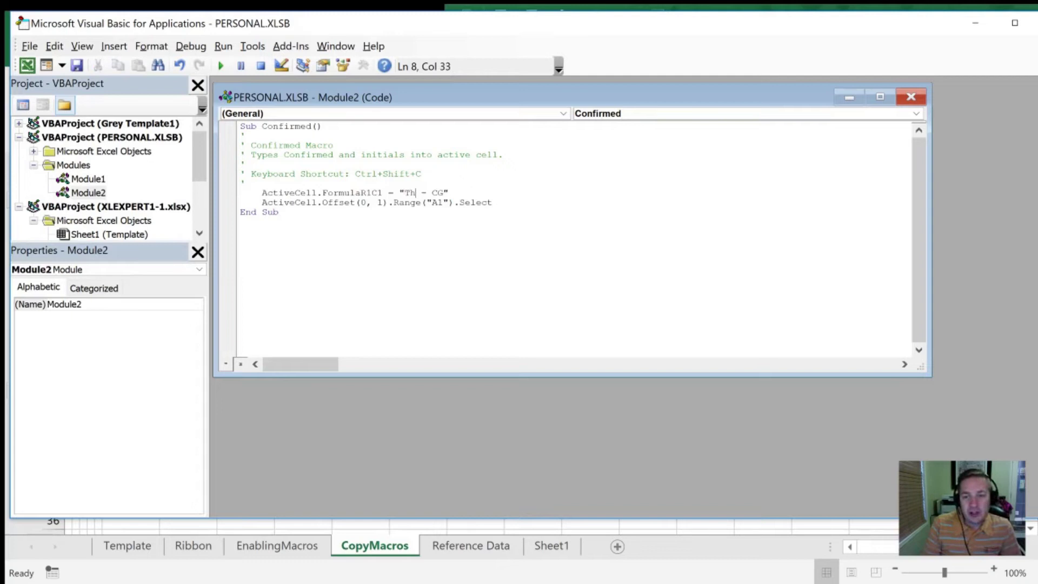
text(k)
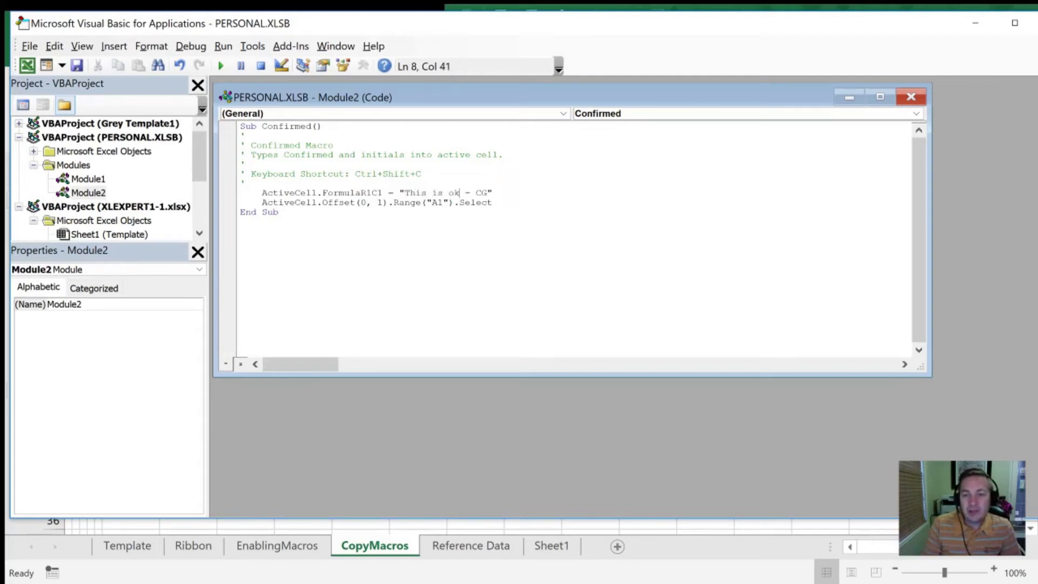
- Change the column offset in the Confirmed macro's ActiveCell.Offset statement to 3 and save the PERSONAL.XLSB project
click(424, 203)
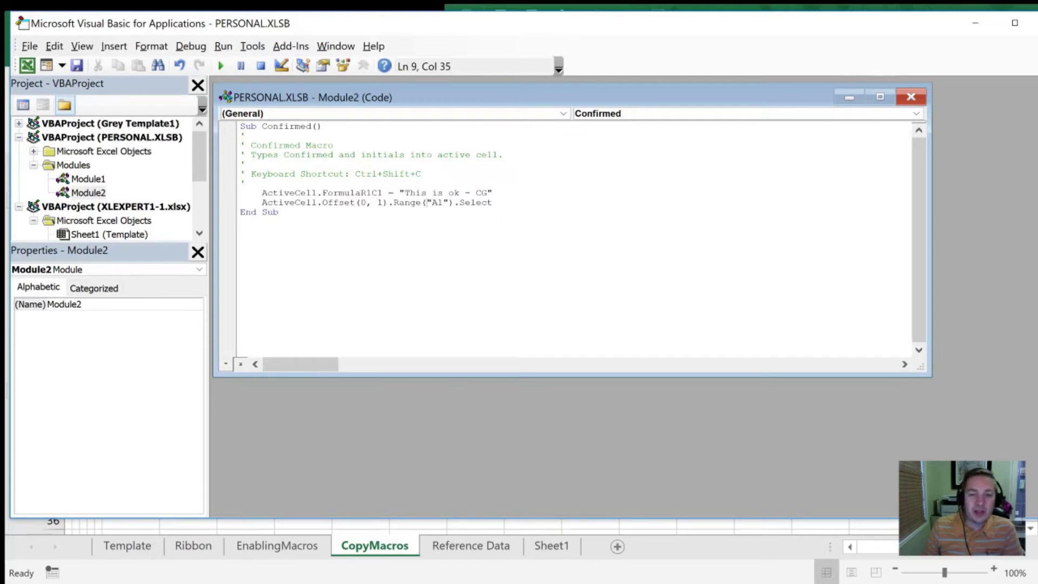
click(377, 202)
key(Delete)
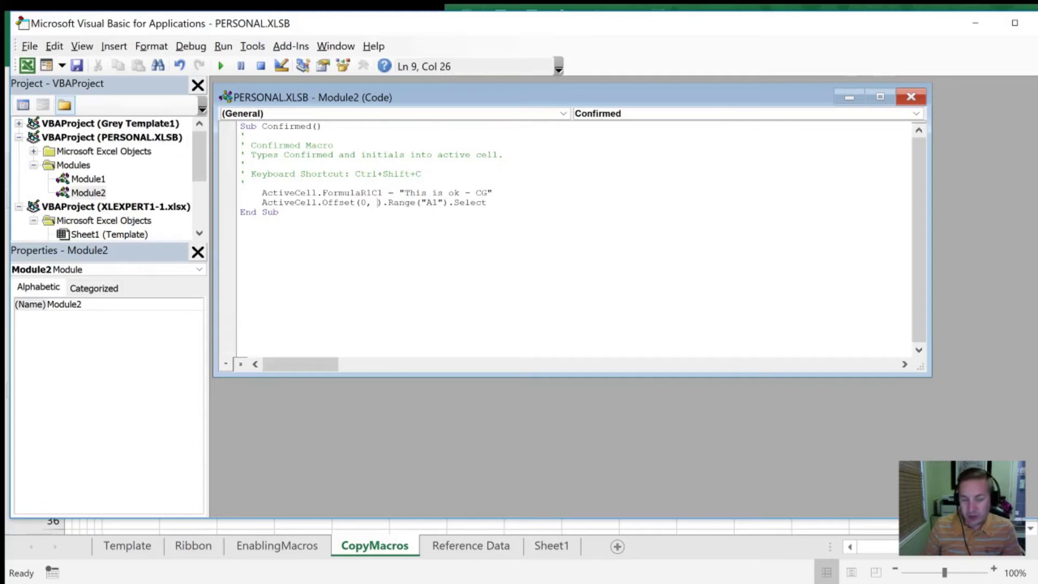
text(3)
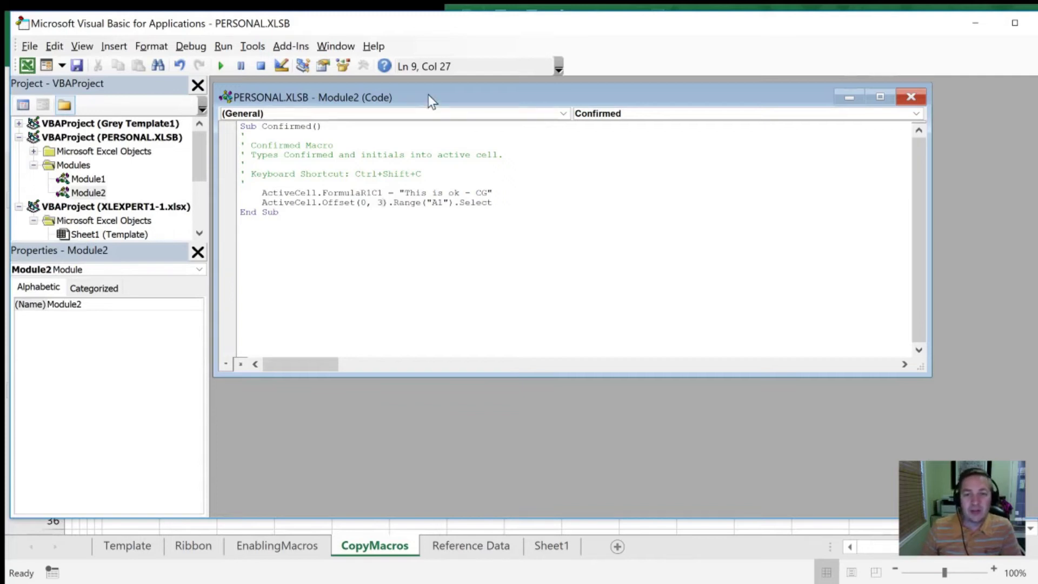
click(77, 65)
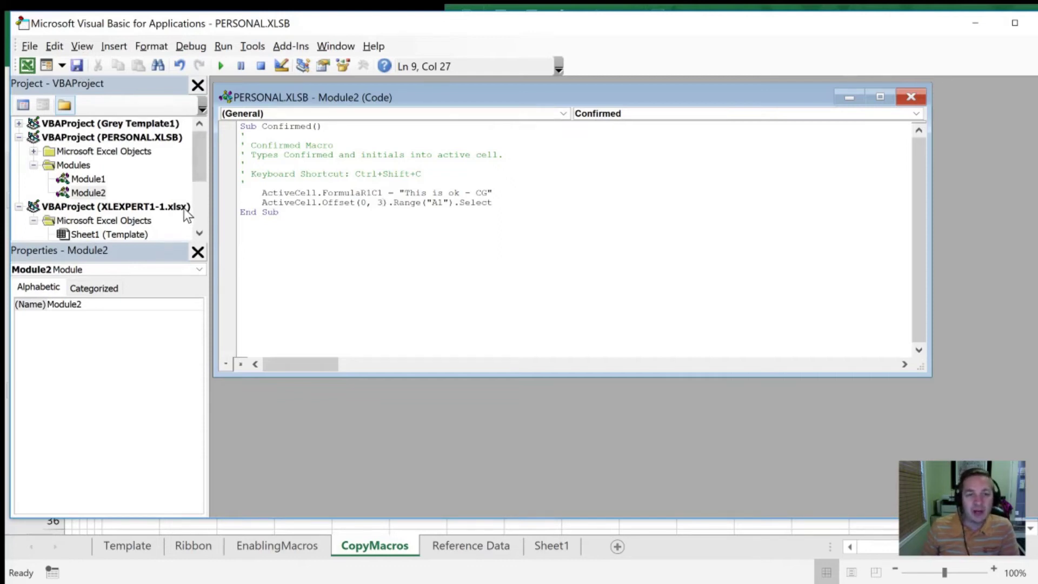
- Copy Module2 from the PERSONAL.XLSB project into the Grey Template1 project and expand that project's Modules folder
click(20, 123)
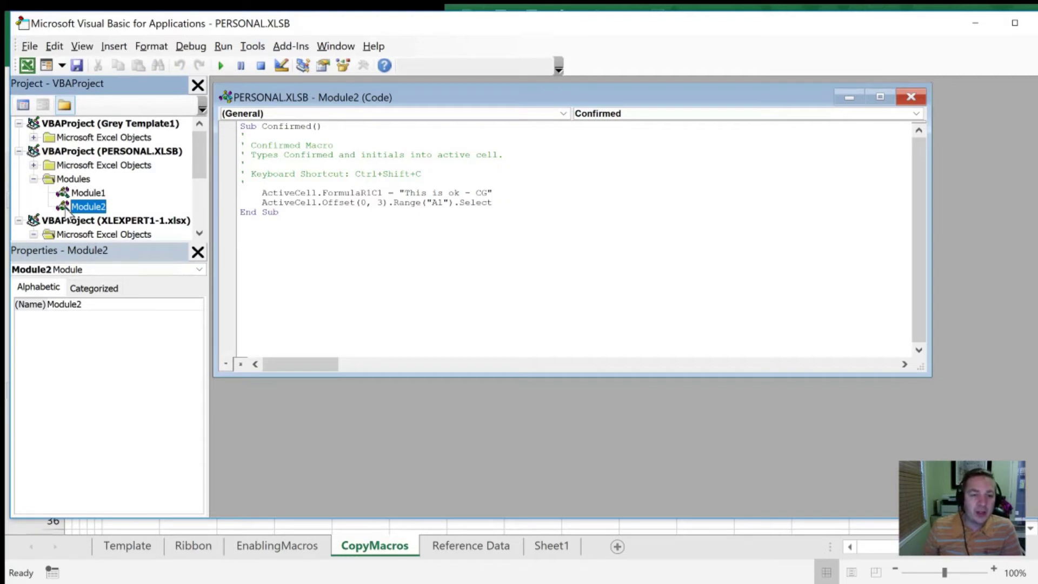
drag(65, 211, 57, 141)
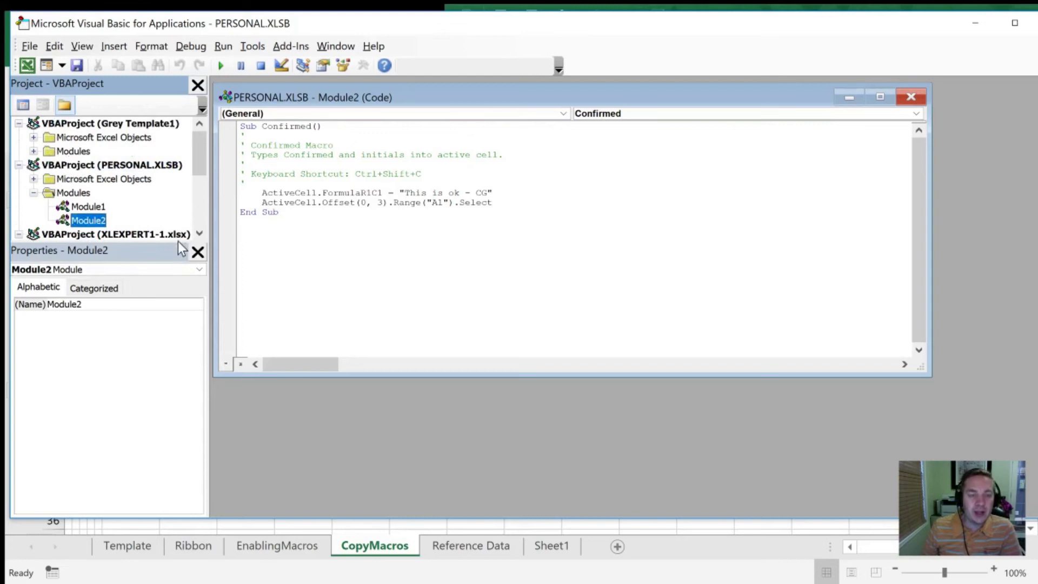
click(33, 151)
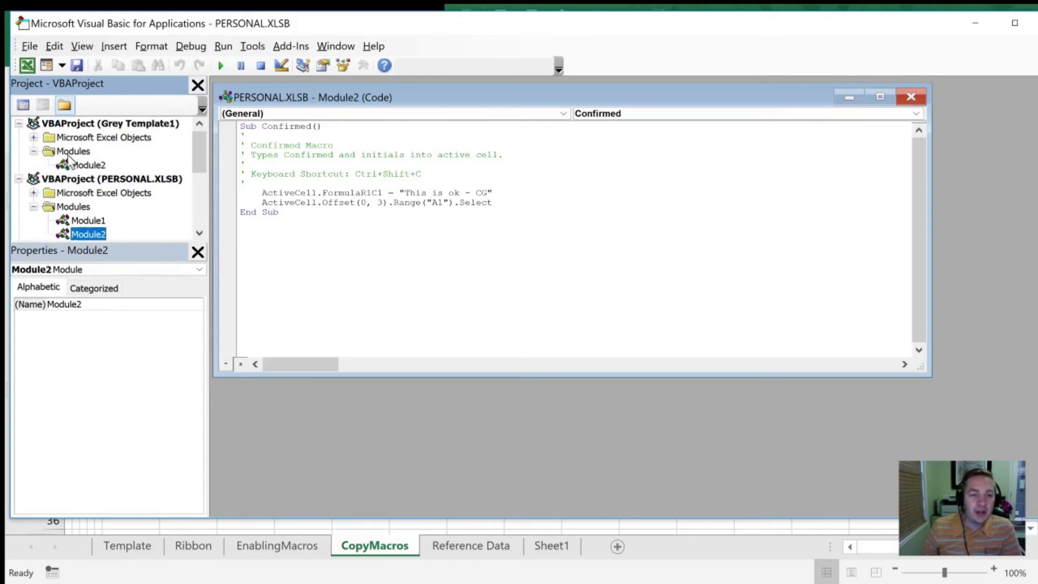
- Check the code of the copied Module2 in Grey Template1, then close both code windows and the Visual Basic editor
click(88, 165)
double_click(87, 166)
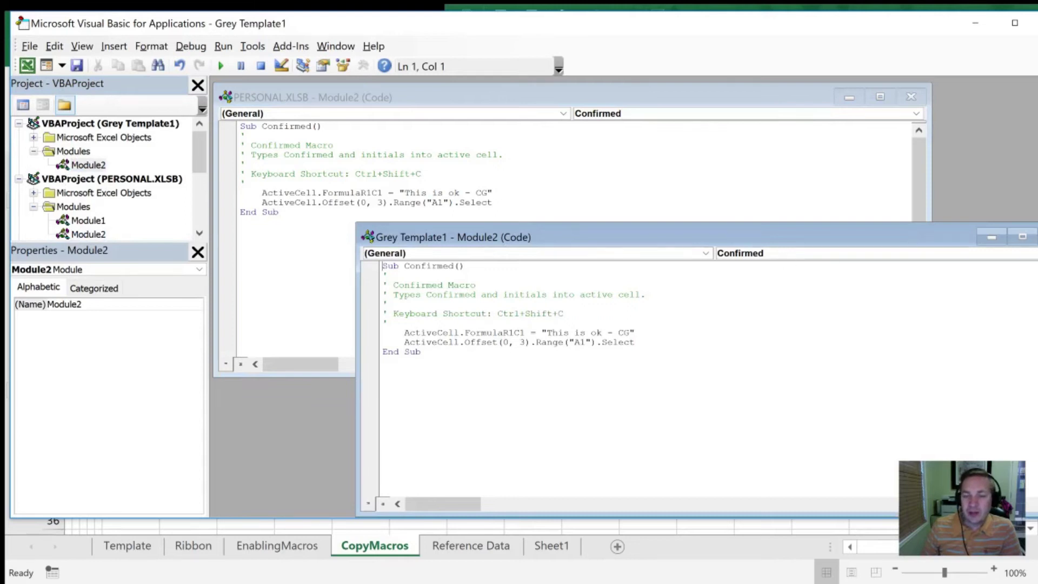
drag(726, 230, 620, 215)
click(947, 222)
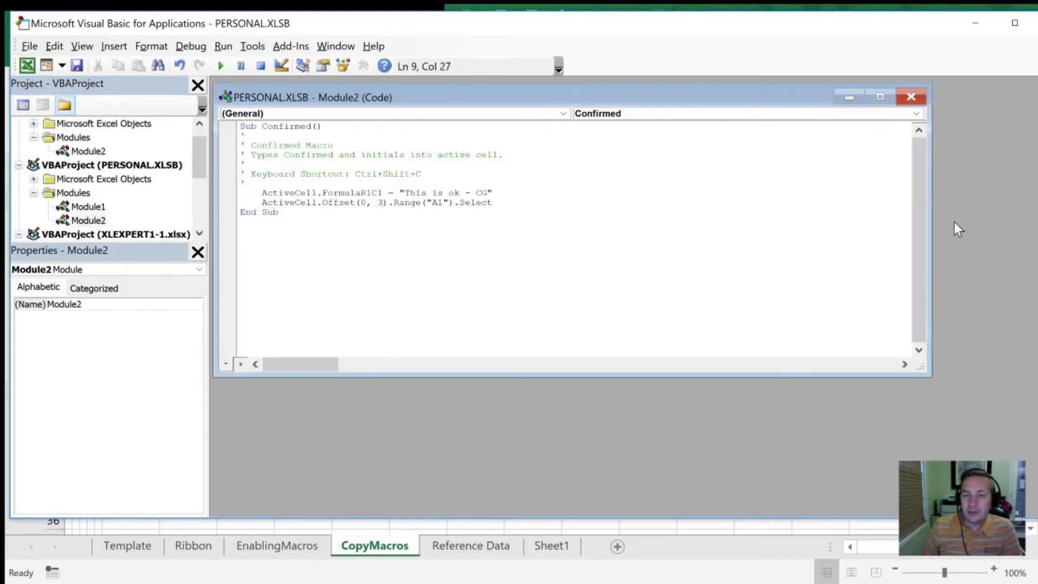
click(910, 97)
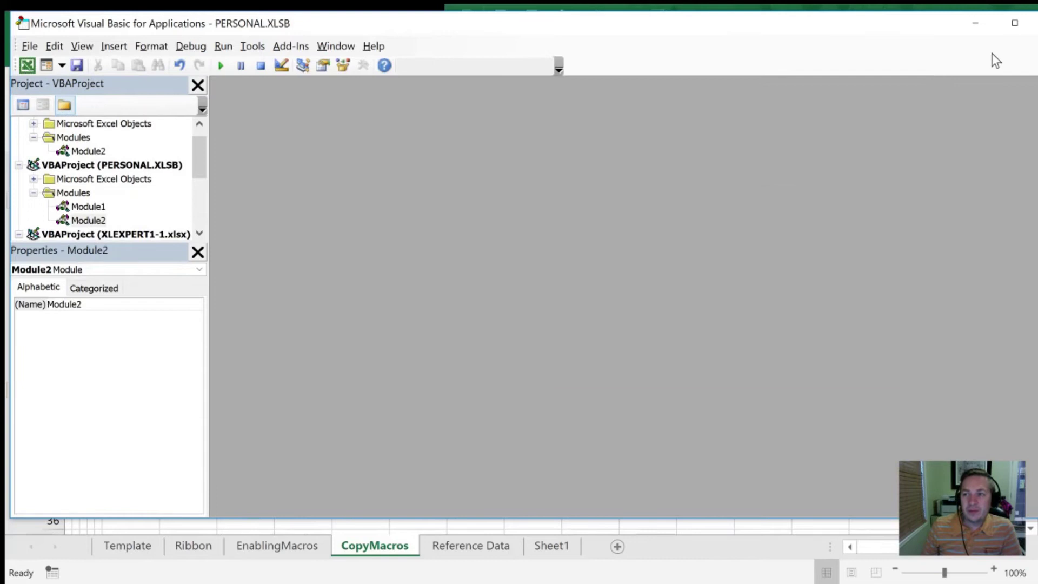
double_click(877, 24)
click(977, 60)
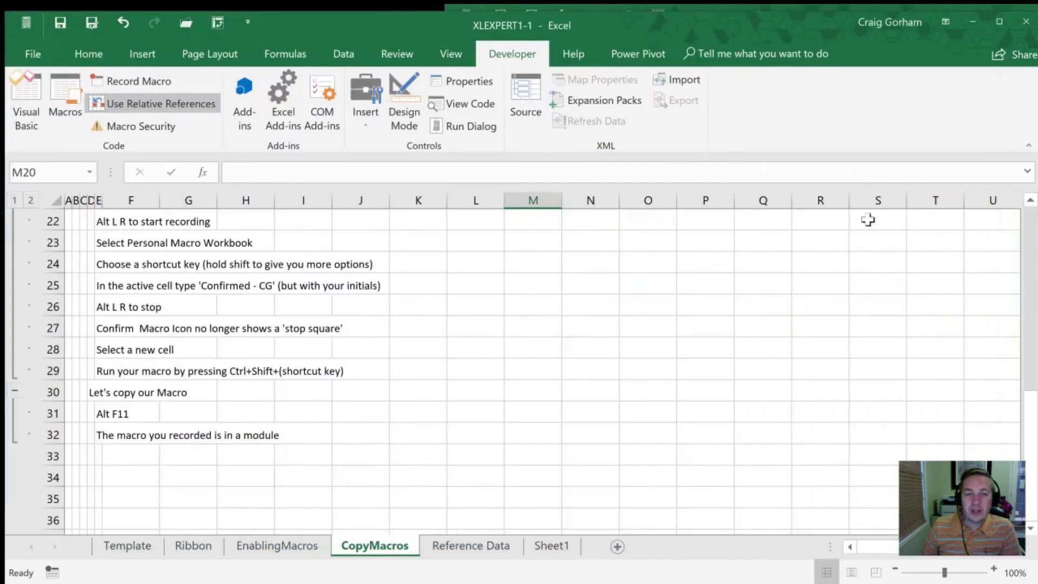
- Test the edited Confirmed macro in cell M26 of the CopyMacros sheet and clear the text it enters
click(708, 307)
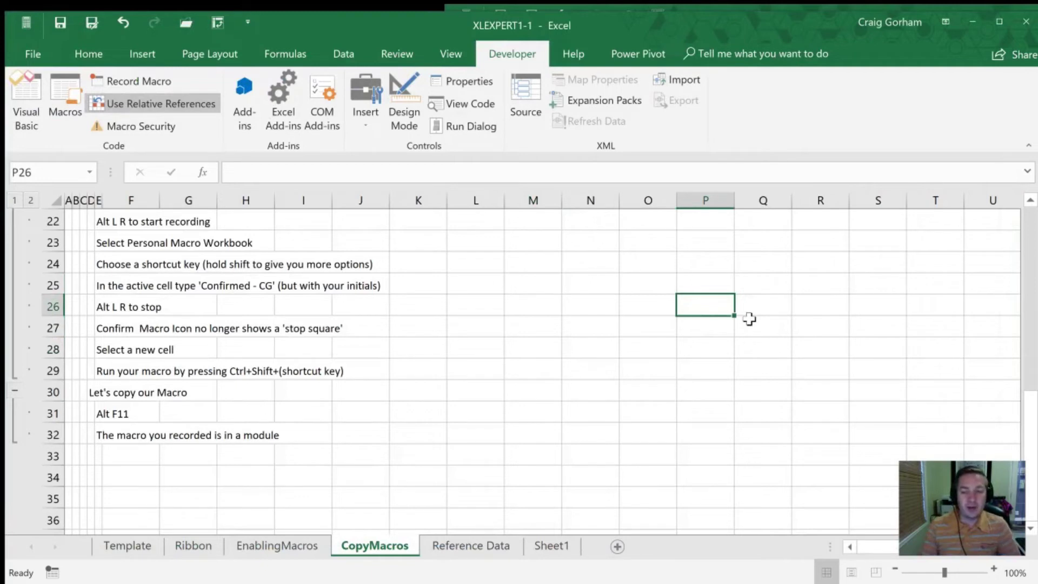
key(Left)
key(Left)
key(Left)
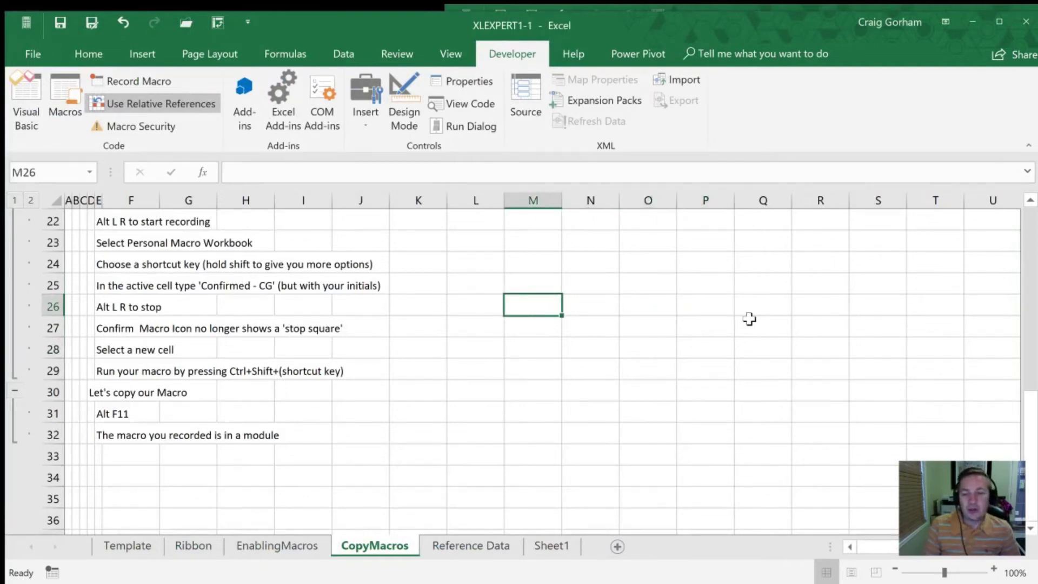
key(ctrl+shift+c)
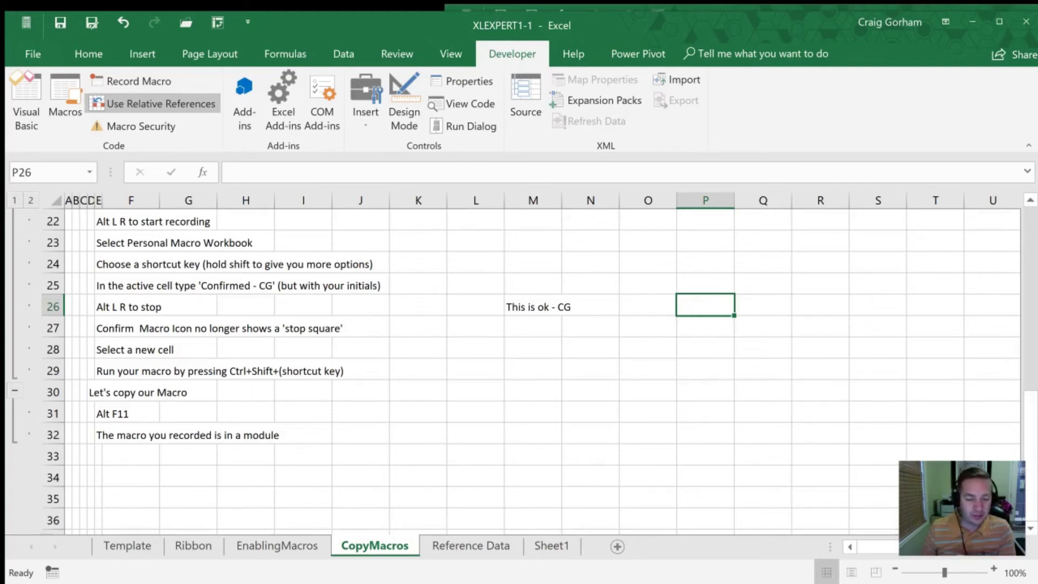
key(Left)
key(Left)
key(Left)
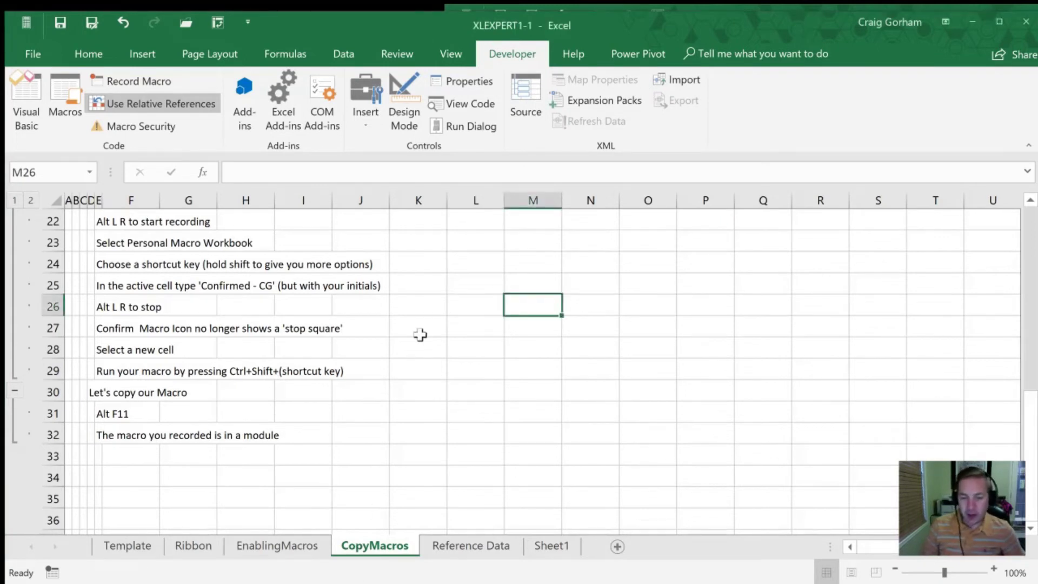
- Go to section 1.1.5 on referencing data in another workbook on the Reference Data sheet
key(ctrl+Page_Down)
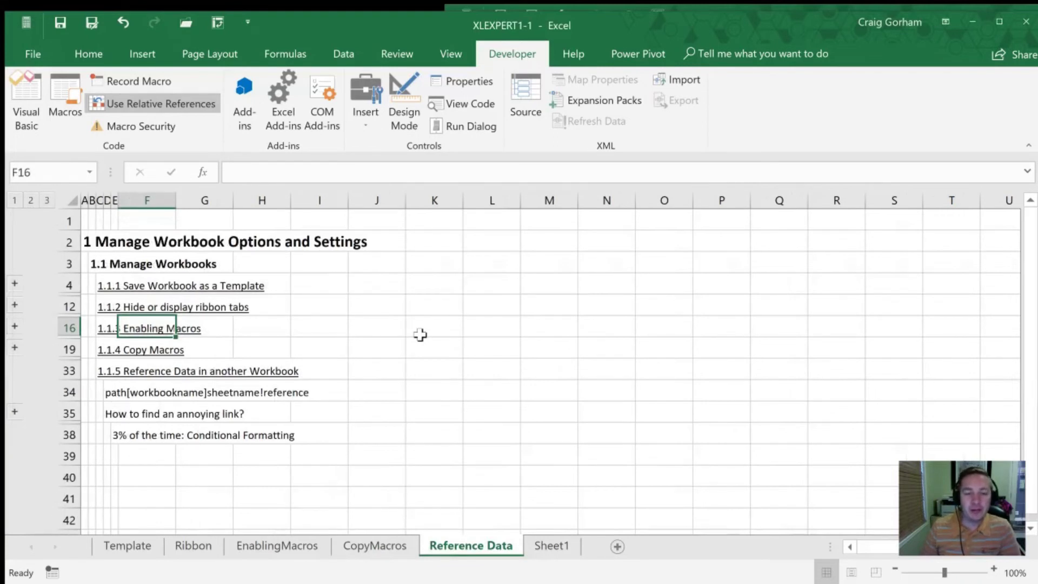
scroll(335, 378, down, 2)
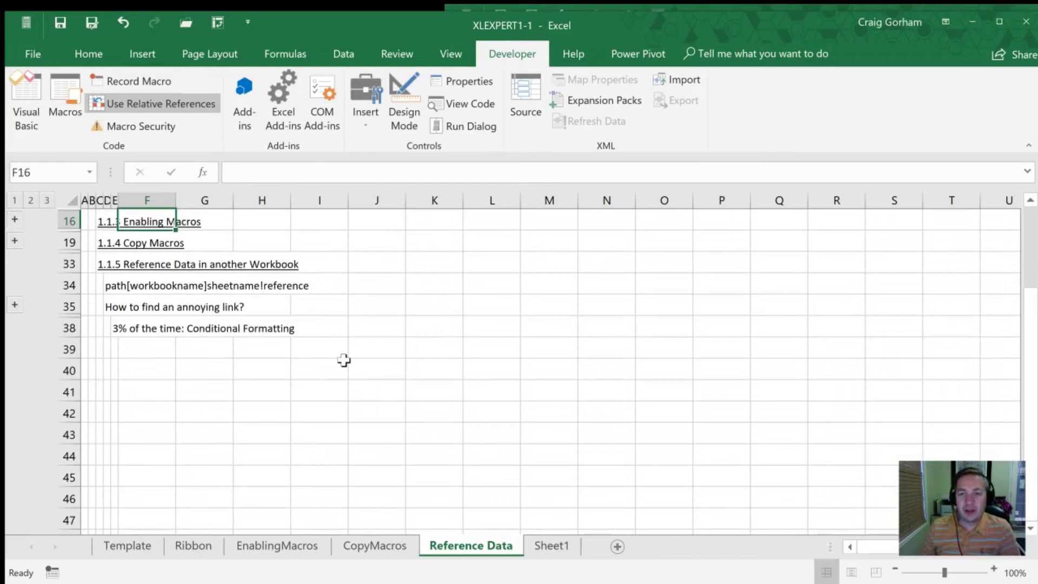
mouse_move(638, 27)
mouse_down()
mouse_move(624, 73)
mouse_move(646, 56)
mouse_move(651, 28)
mouse_up()
click(212, 361)
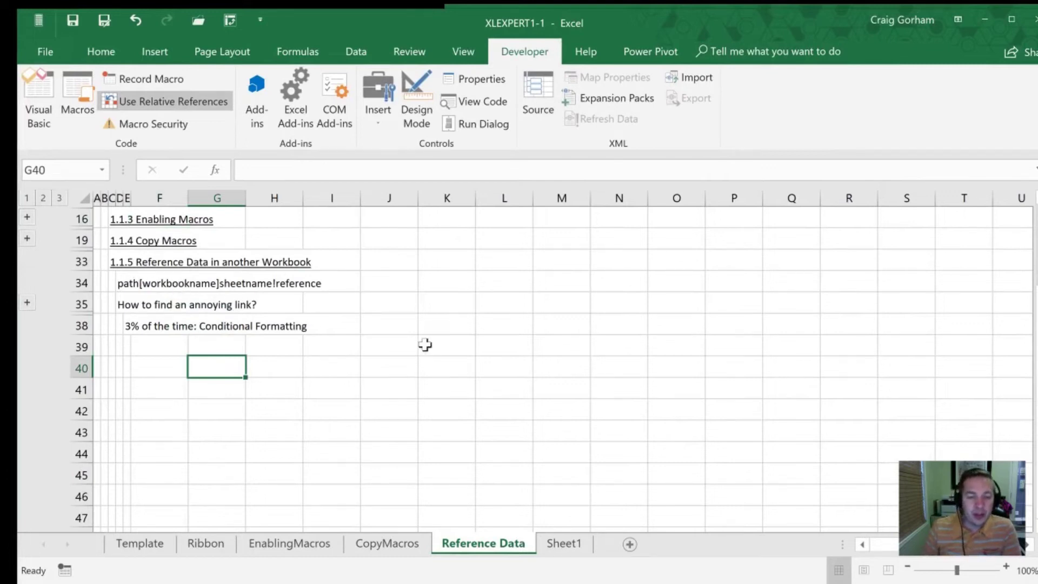
- Link cell K34 of the Reference Data sheet to cell A3 on Sheet1 of the Grey Template1 workbook and review its formula
click(445, 286)
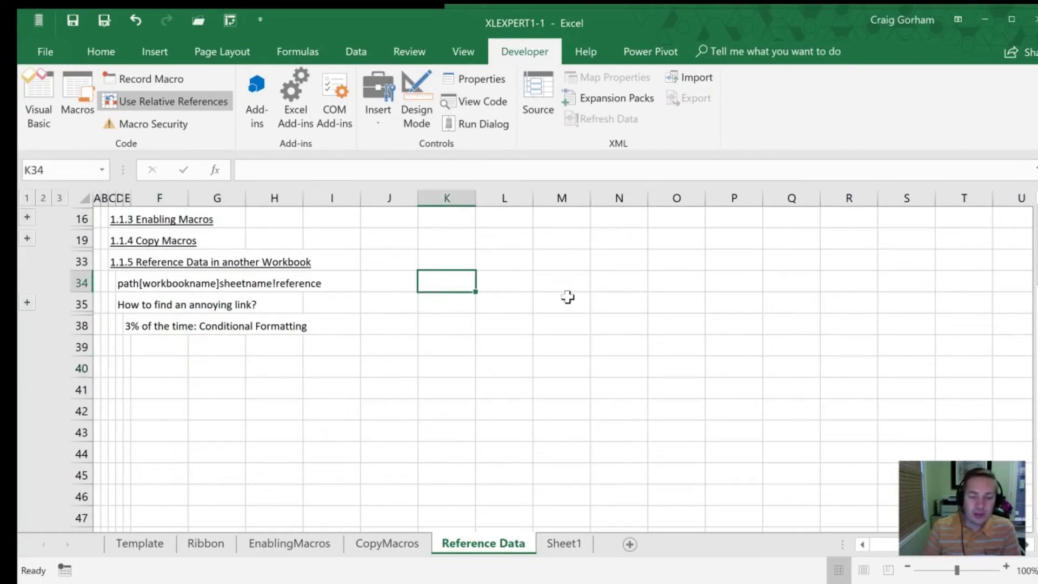
text(=)
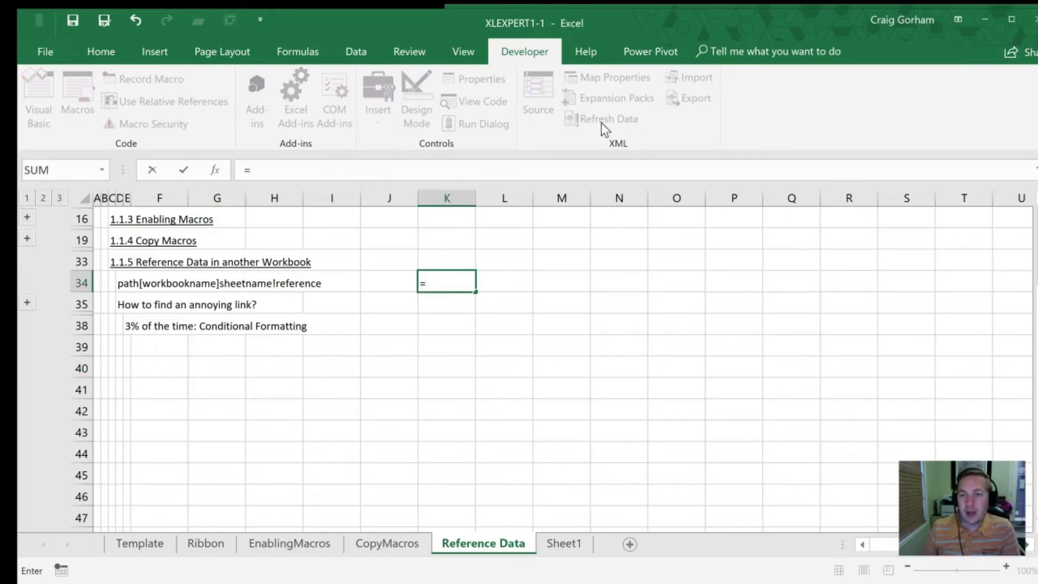
drag(625, 26, 622, 34)
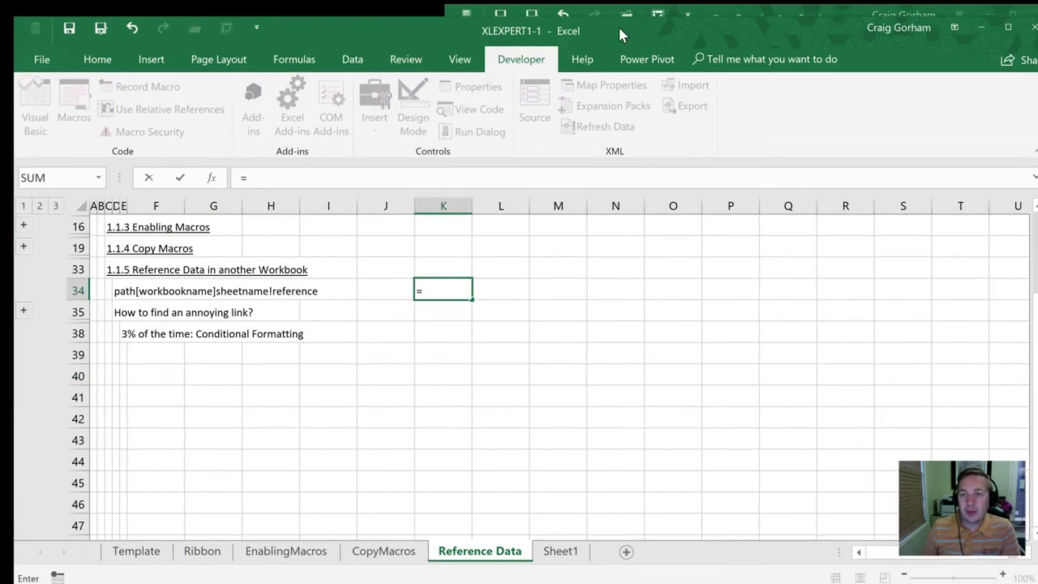
click(735, 5)
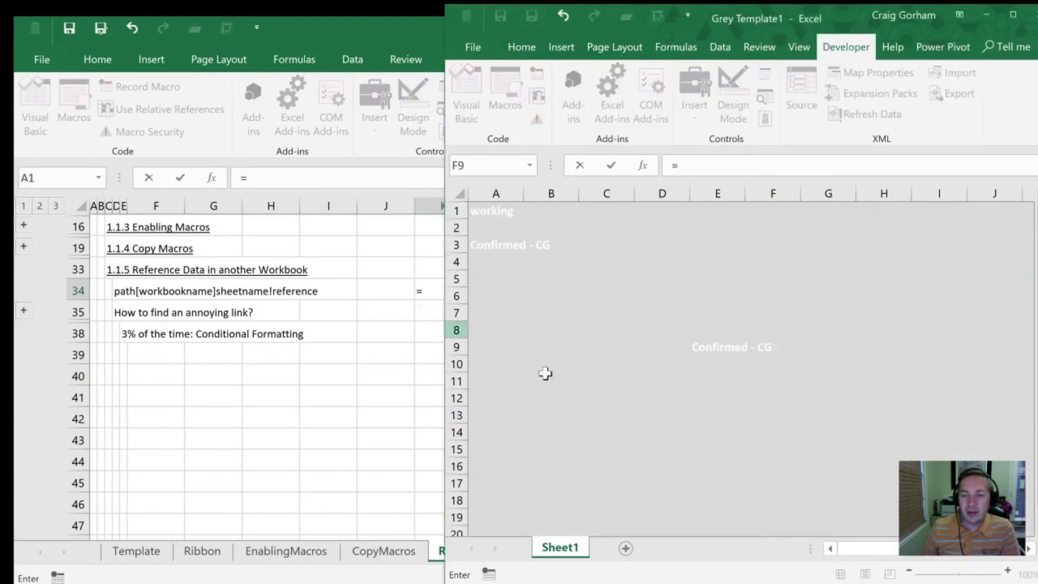
click(479, 243)
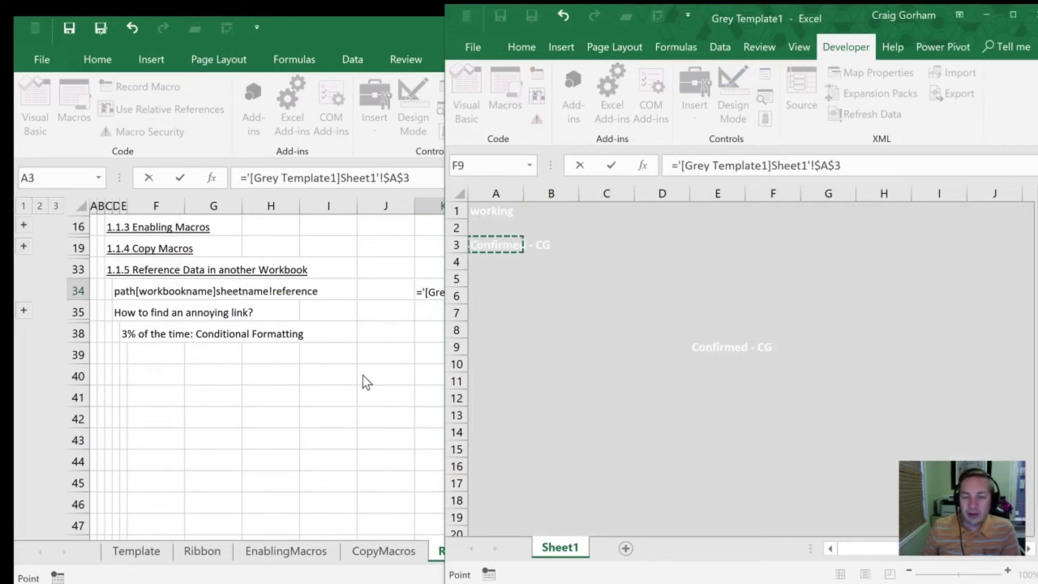
key(Return)
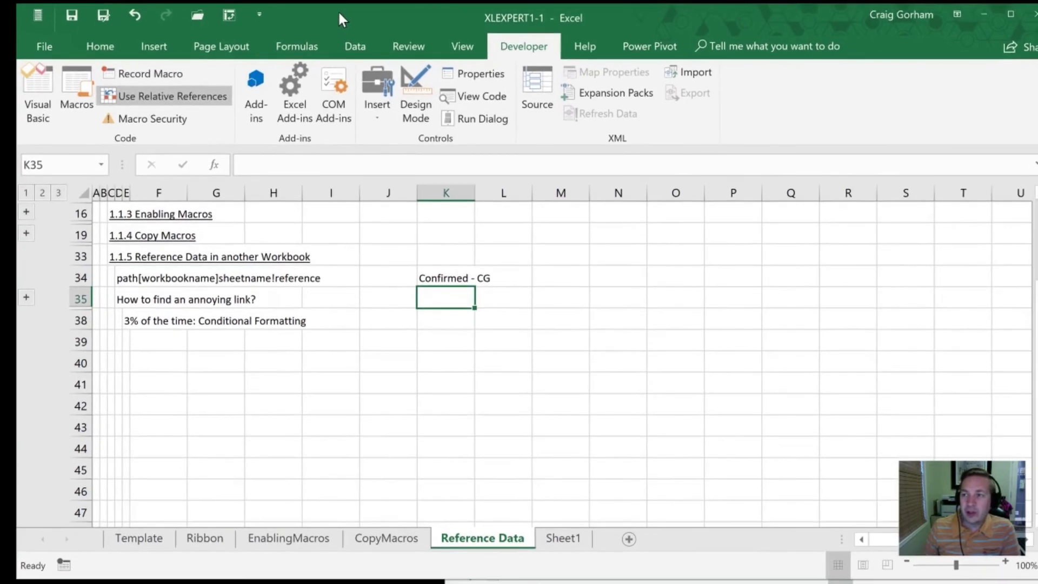
click(438, 339)
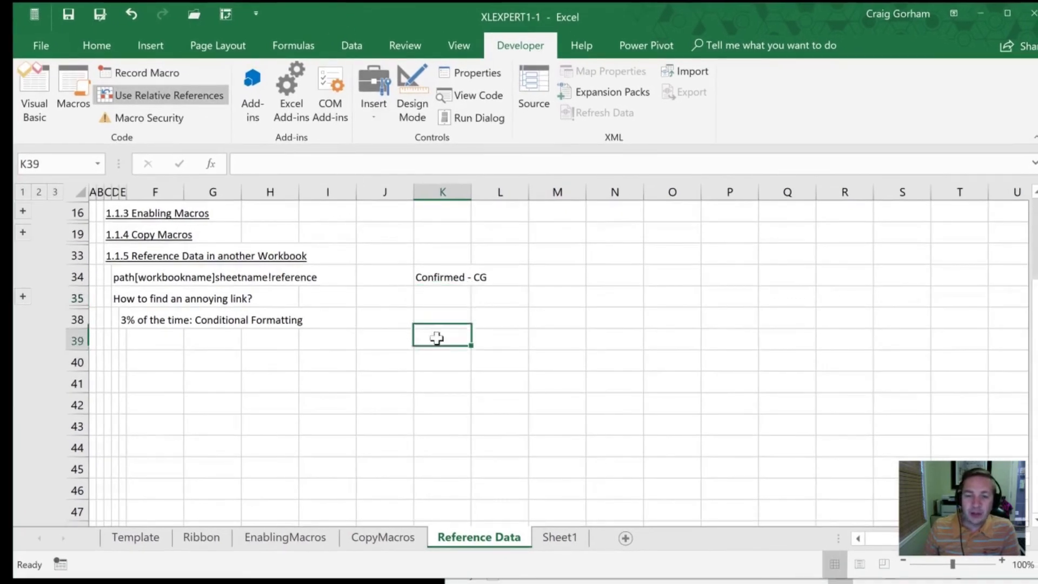
click(423, 277)
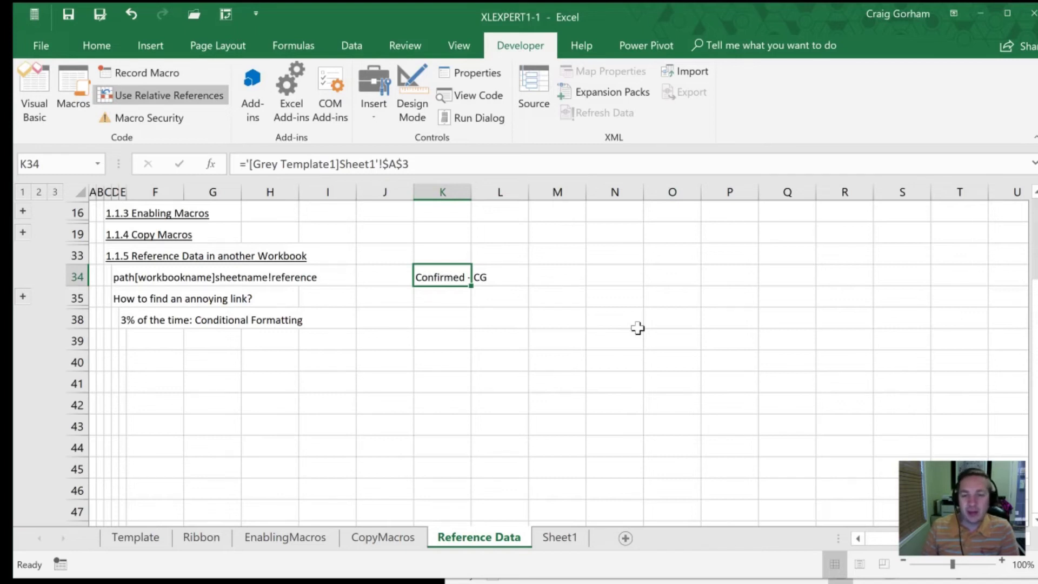
- Save the Grey Template1 workbook as temp1 in Public Documents, as a macro-free Excel Workbook (*.xlsx)
drag(646, 14, 634, 47)
click(708, 12)
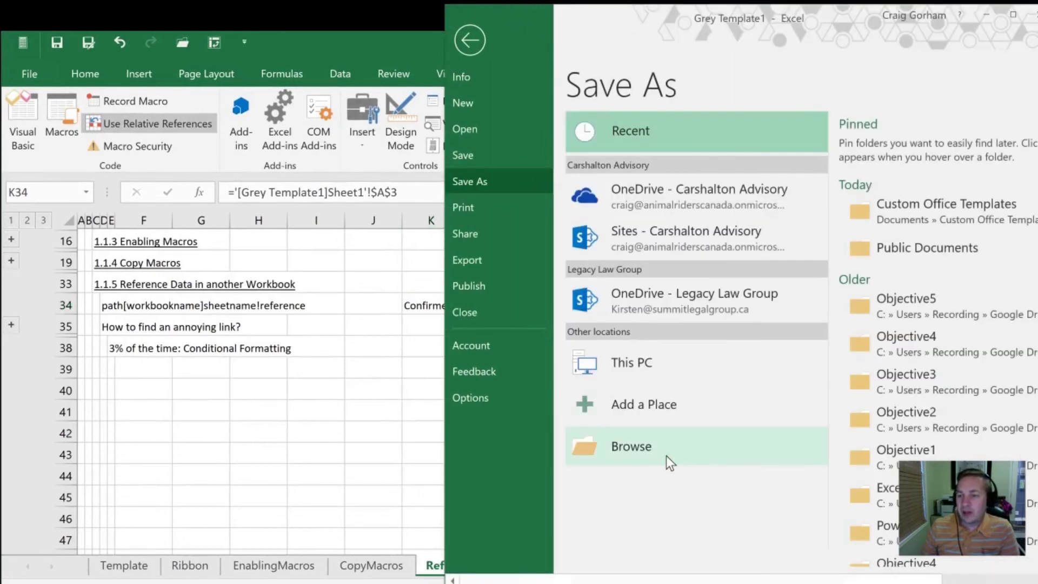
click(897, 251)
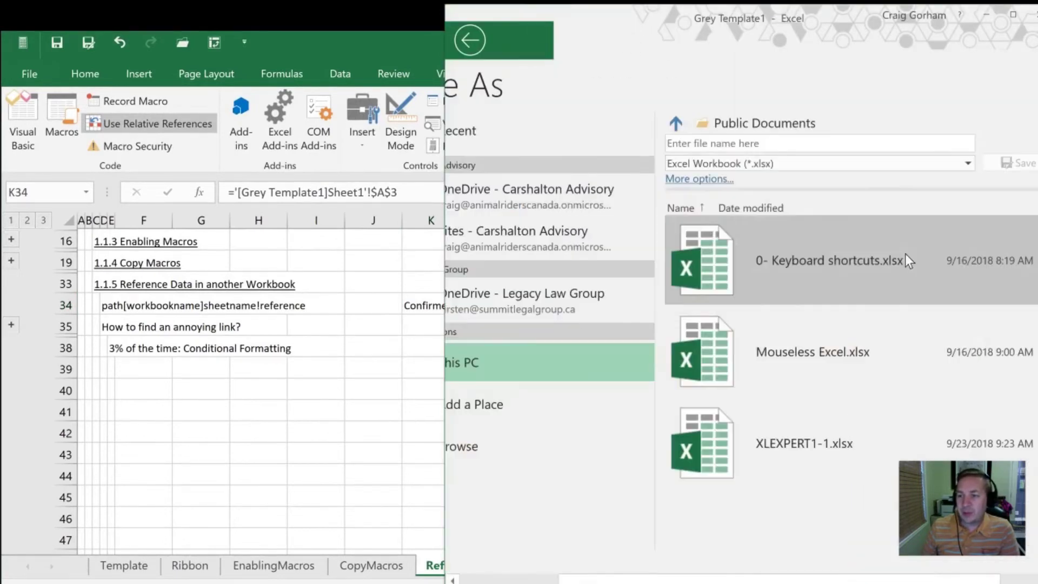
text(temp1)
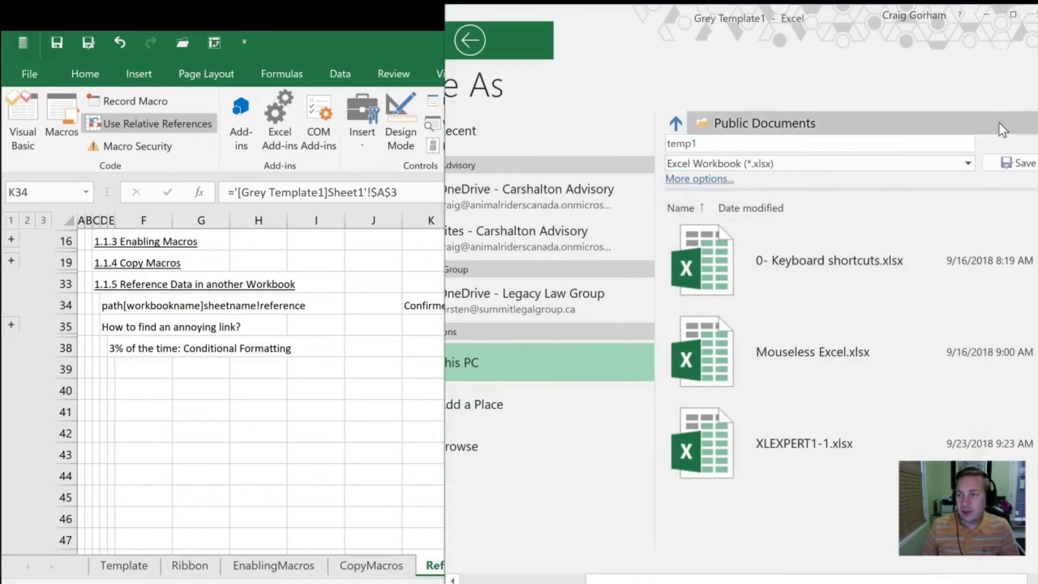
click(1012, 167)
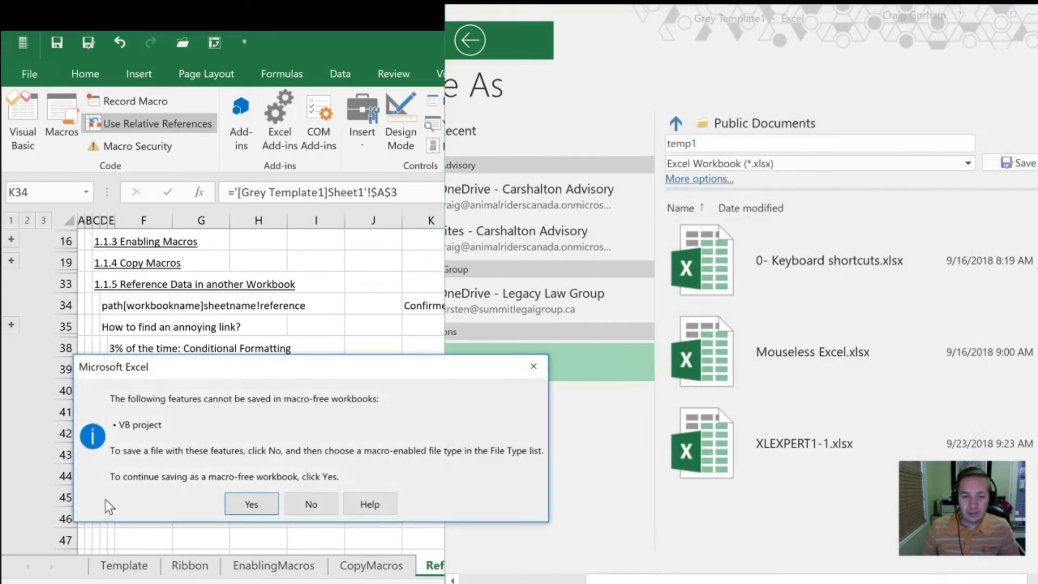
click(250, 504)
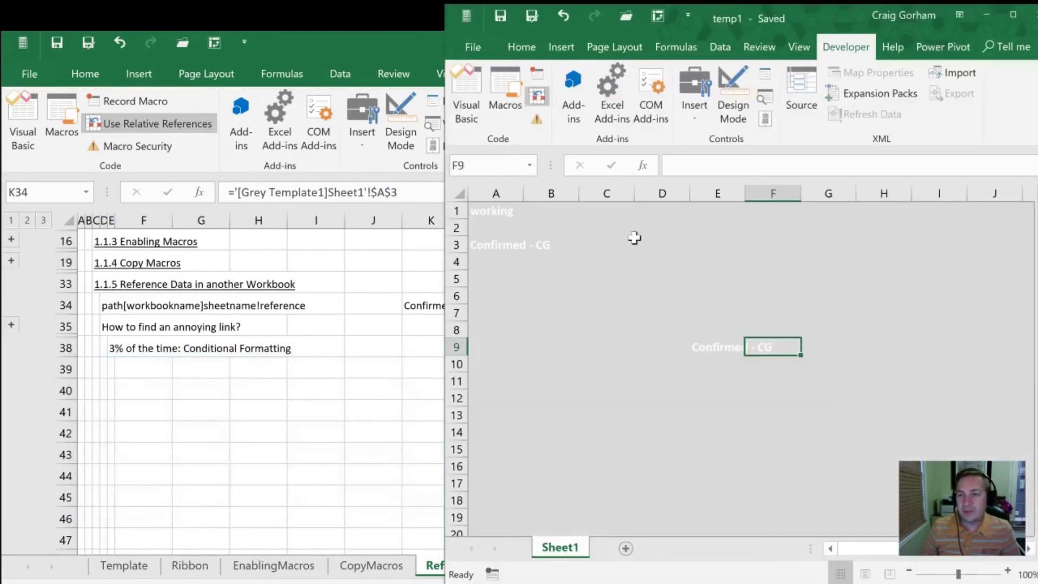
- Close the temp1 workbook, examining the link formula in K34 of the Reference Data sheet before and after closing it
click(307, 35)
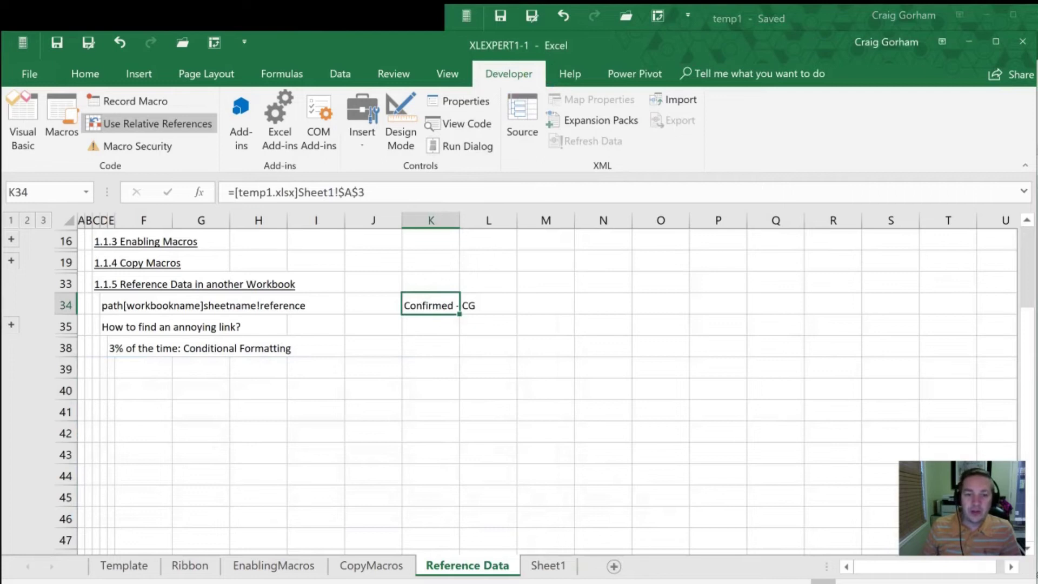
click(818, 19)
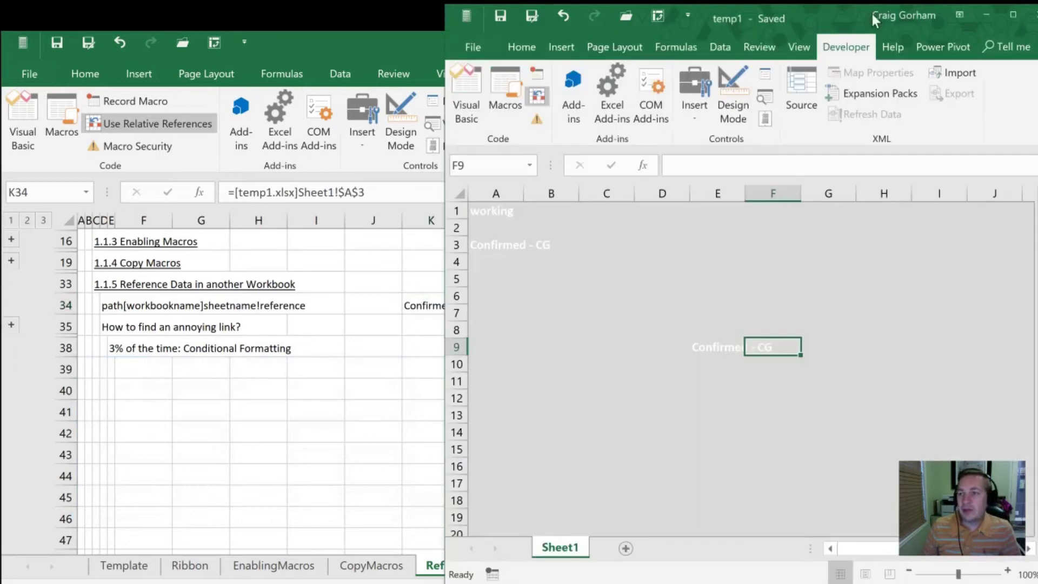
click(1033, 15)
click(431, 378)
click(424, 305)
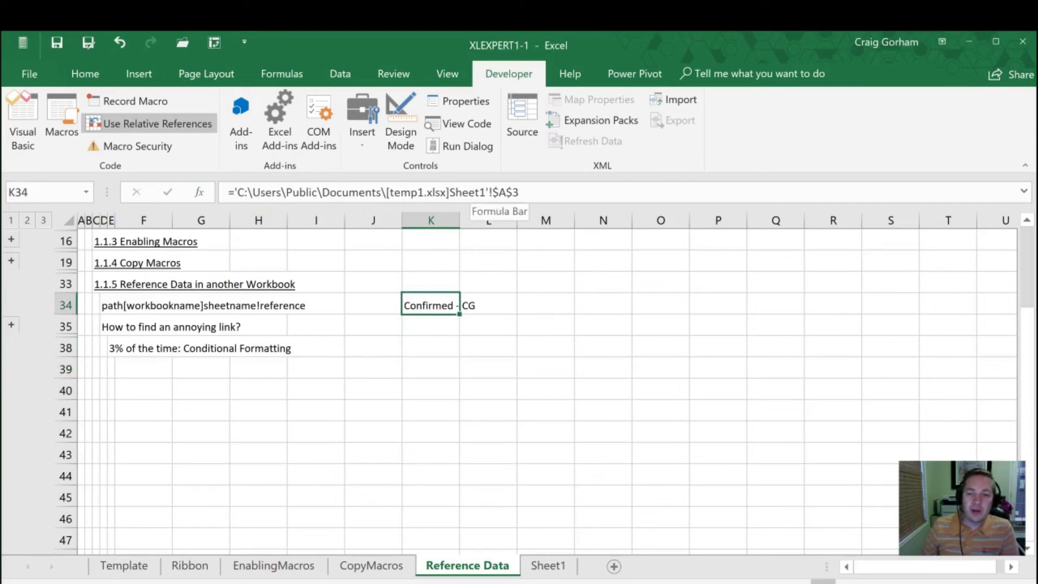
click(503, 382)
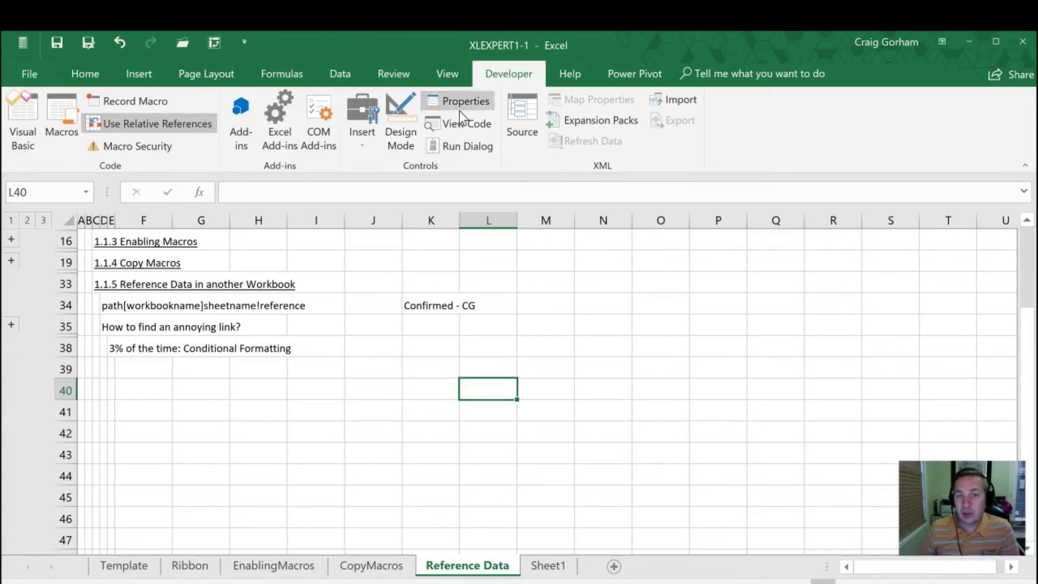
- Expand the outline group under "How to find an annoying link?" on the Reference Data sheet
drag(358, 30, 361, 1)
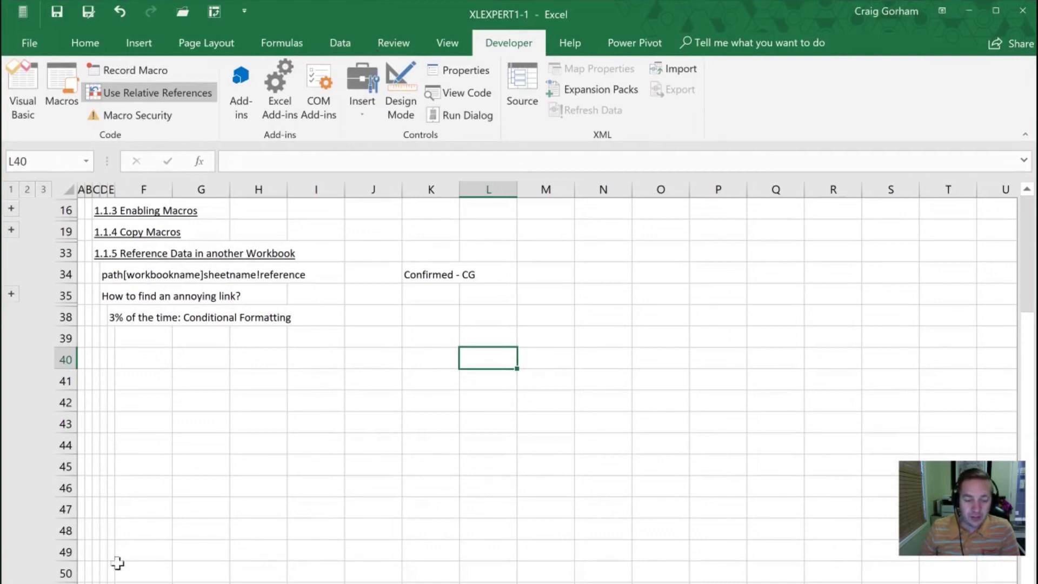
mouse_move(388, 2)
mouse_down()
mouse_move(386, 20)
mouse_move(387, 10)
mouse_up()
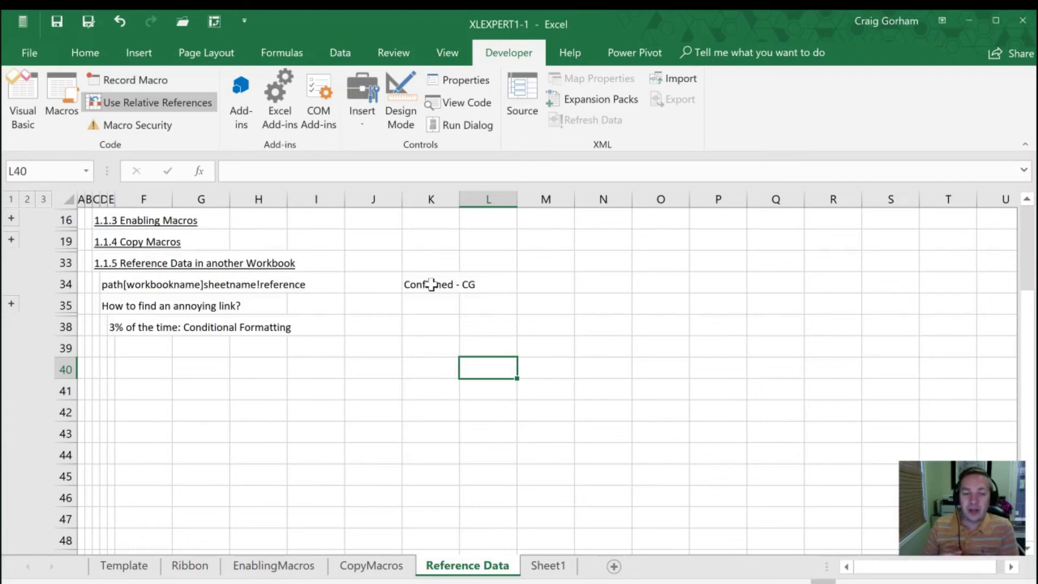
click(11, 304)
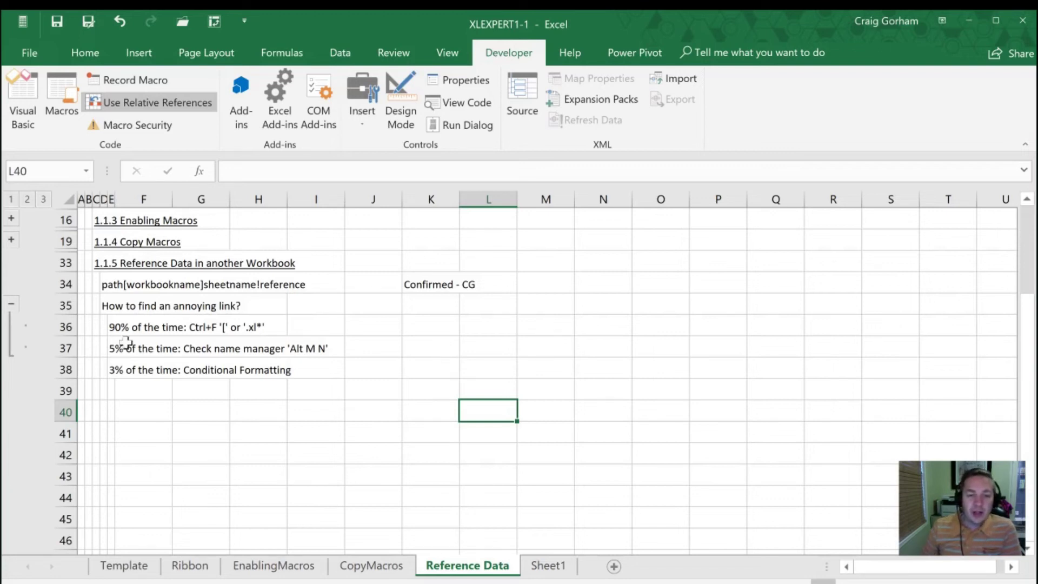
click(110, 327)
click(258, 411)
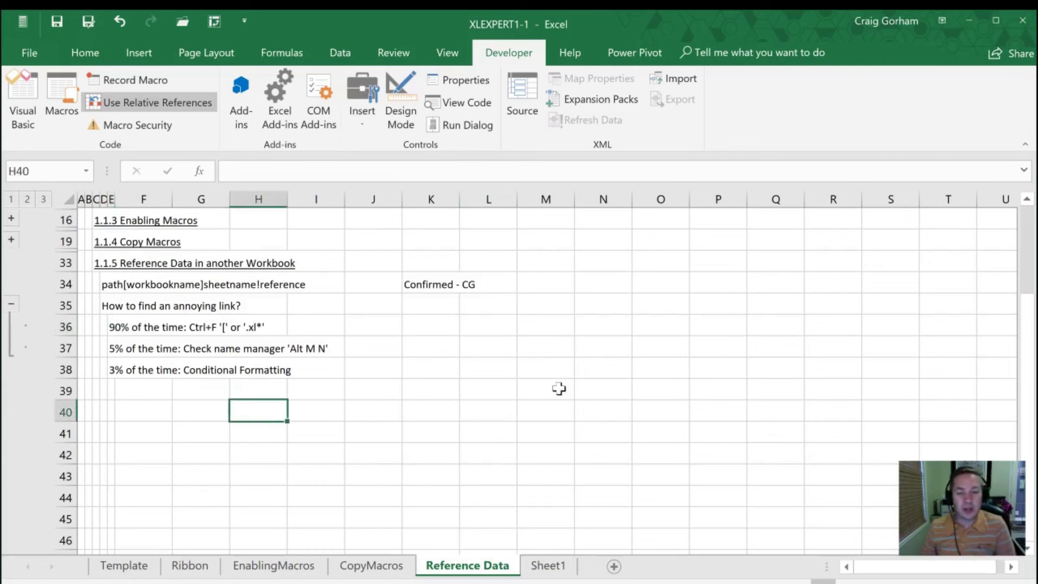
- Find all cells containing "[" and go to the match in K34 to inspect its external link formula
key(ctrl+f)
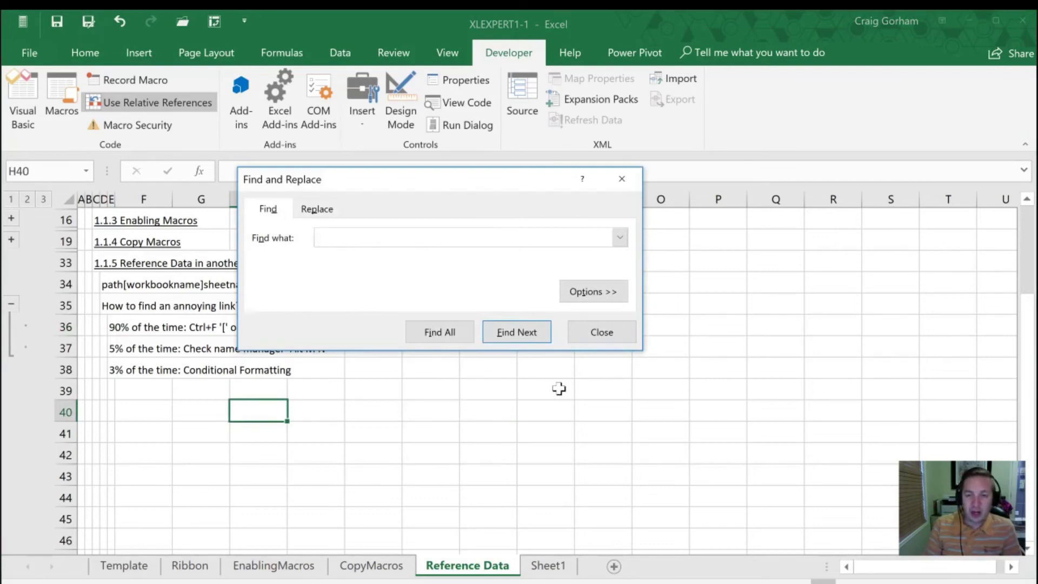
drag(406, 186, 608, 264)
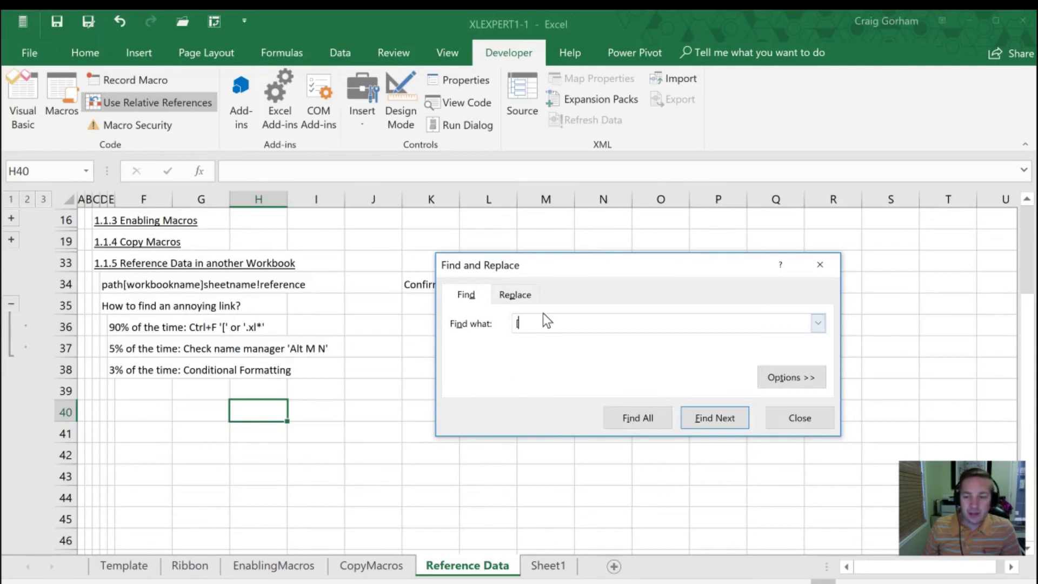
click(633, 416)
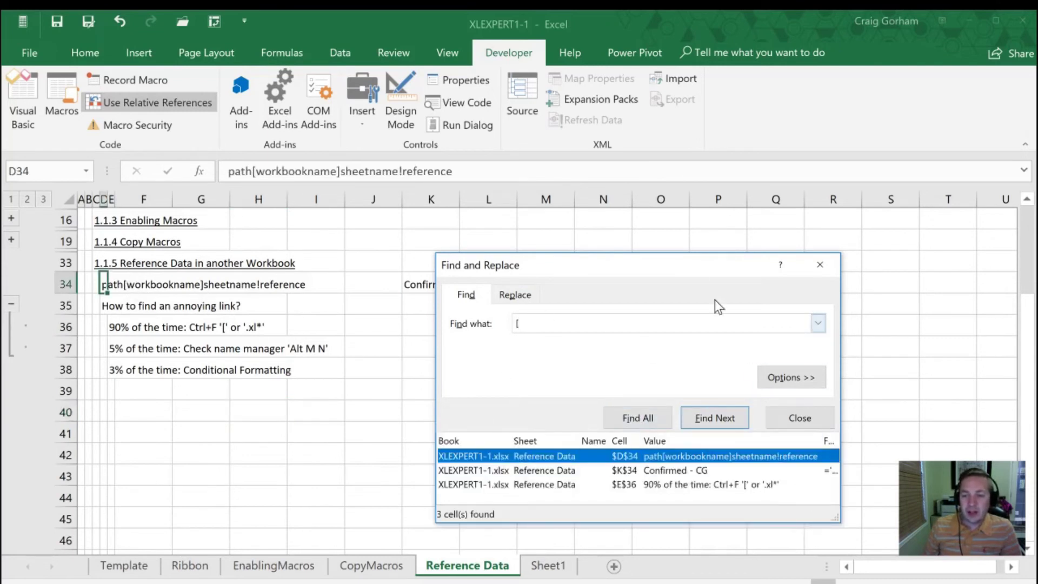
drag(630, 264, 607, 202)
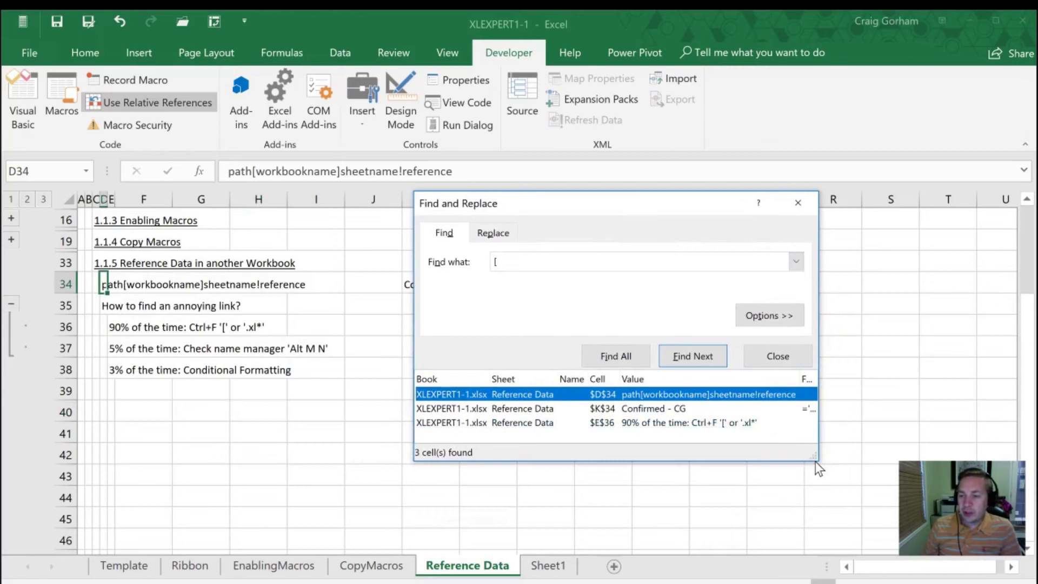
drag(815, 462, 997, 492)
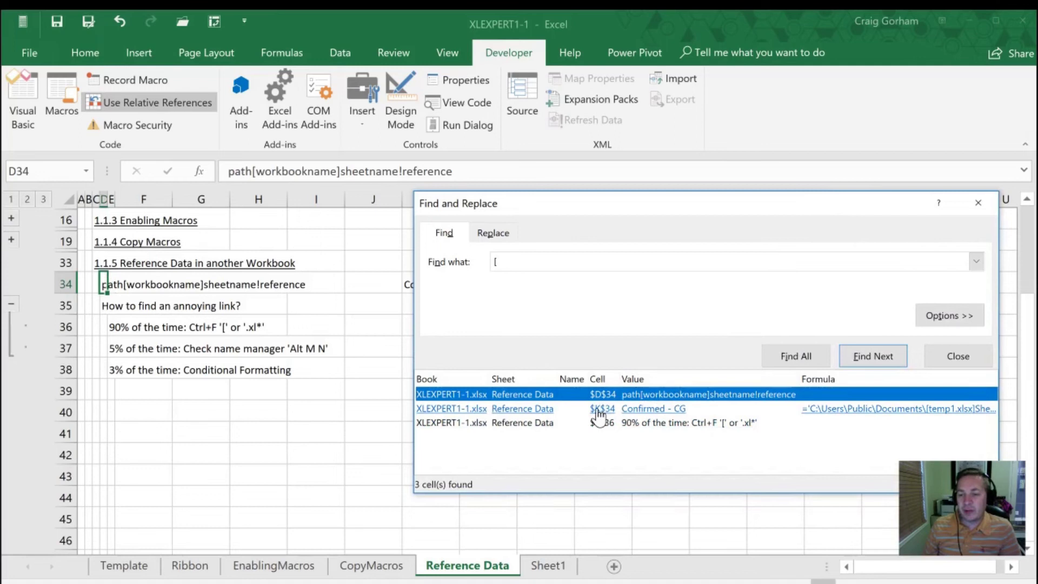
click(490, 410)
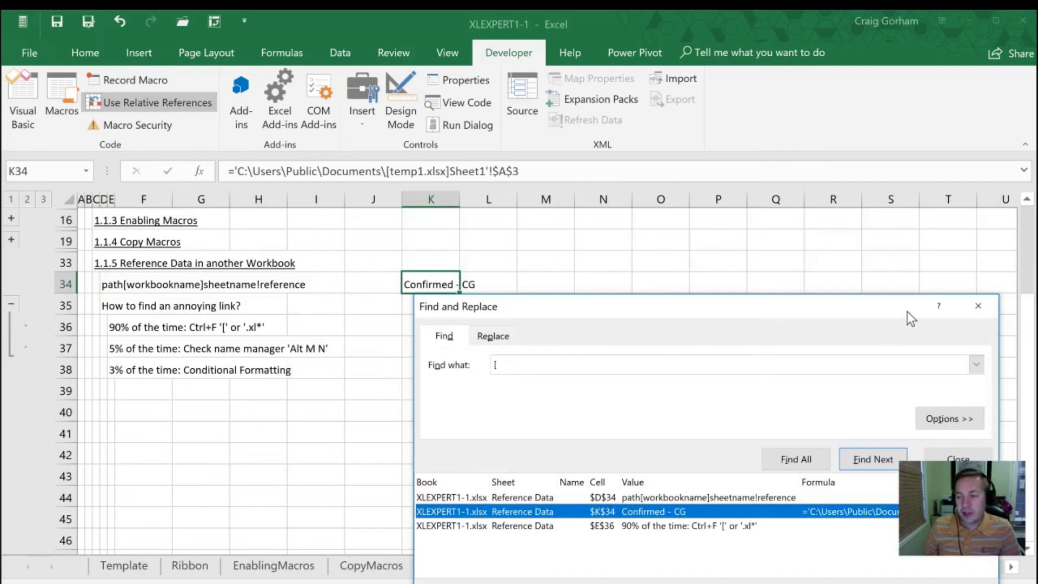
click(958, 458)
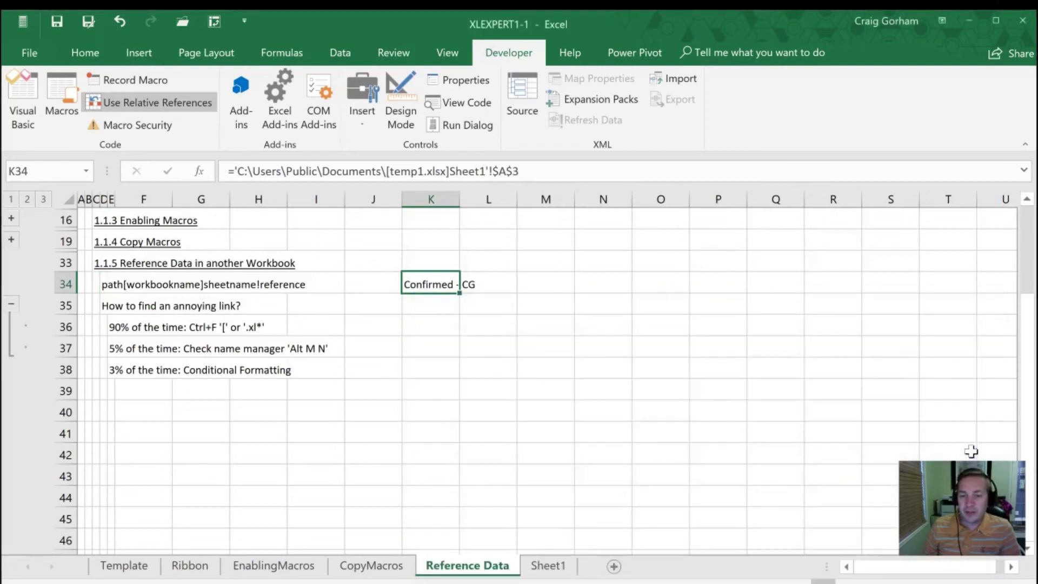
- Check the Name Manager for names that refer to another workbook, and go to the conditional formatting tip in row 38
click(249, 328)
click(111, 327)
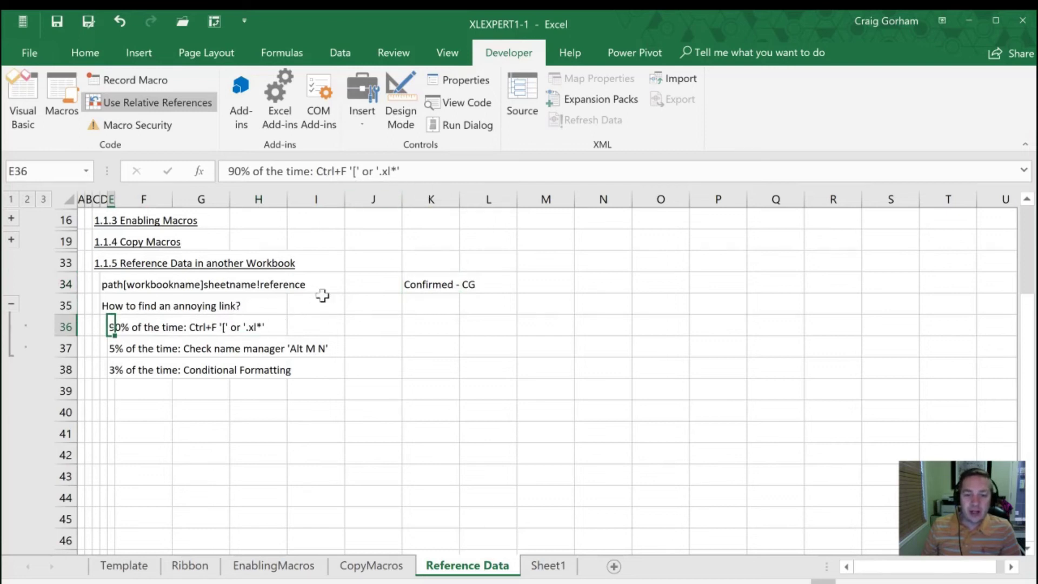
click(413, 284)
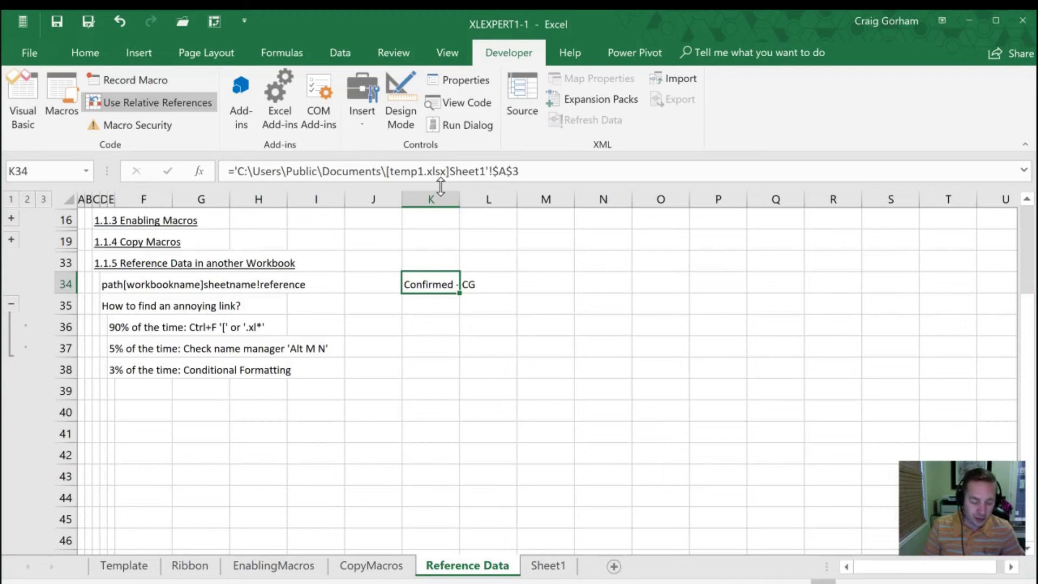
key(alt)
key(m)
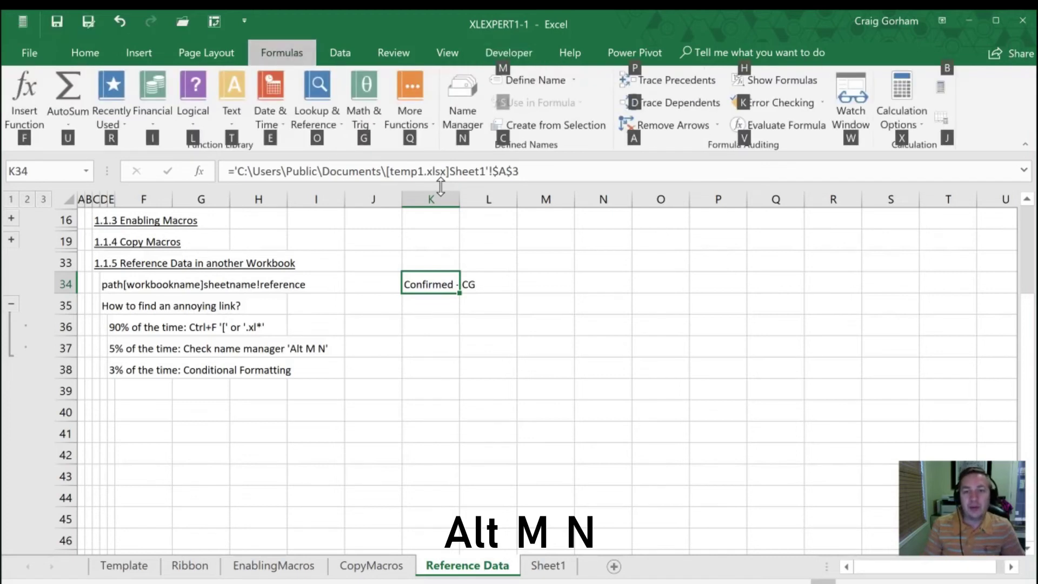
key(n)
drag(448, 54, 554, 131)
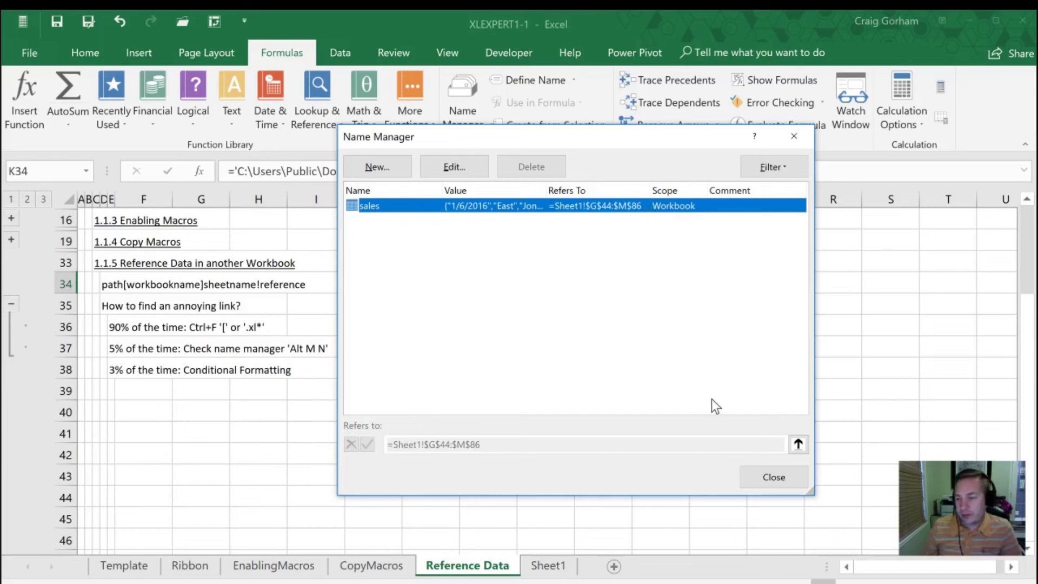
click(769, 477)
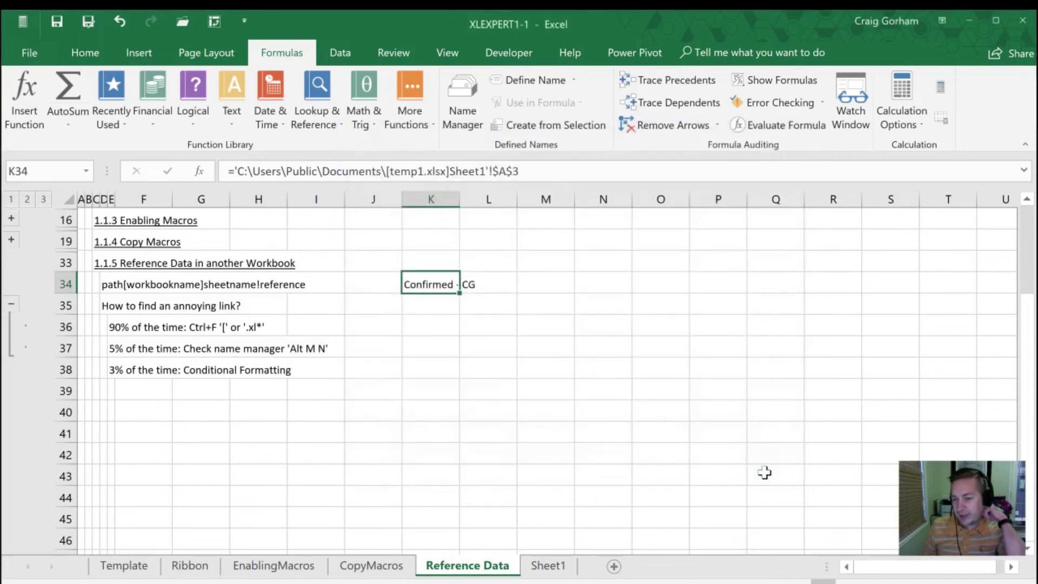
click(449, 384)
click(111, 370)
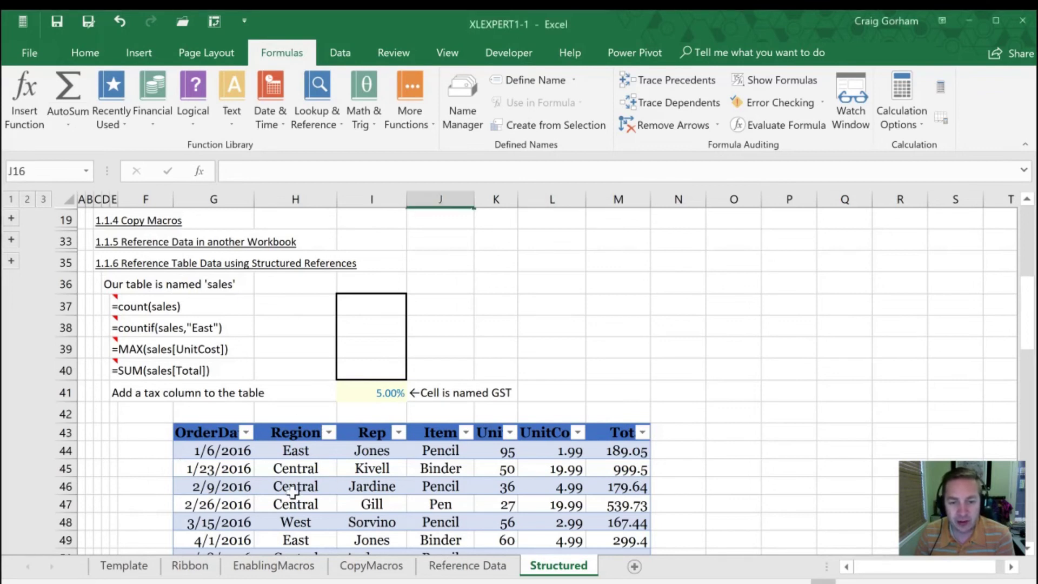
- Check the name of the order table on the Structured sheet in its table design properties
click(301, 469)
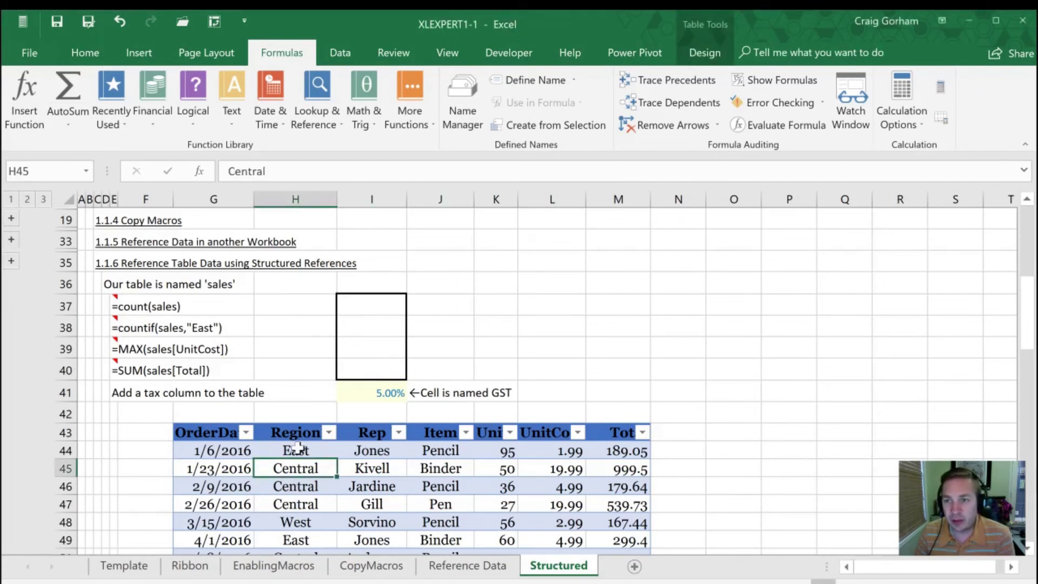
click(705, 53)
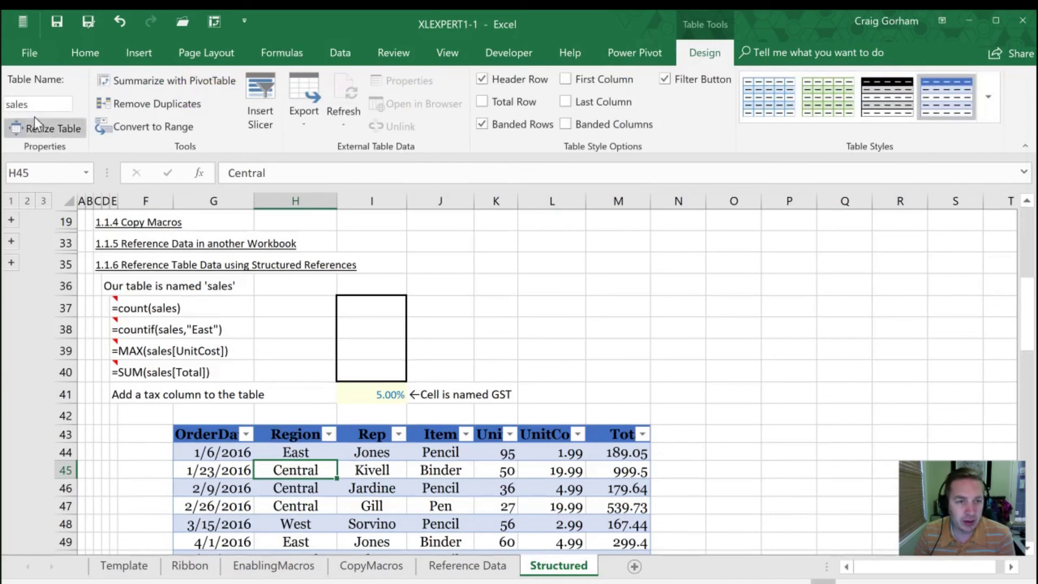
click(292, 308)
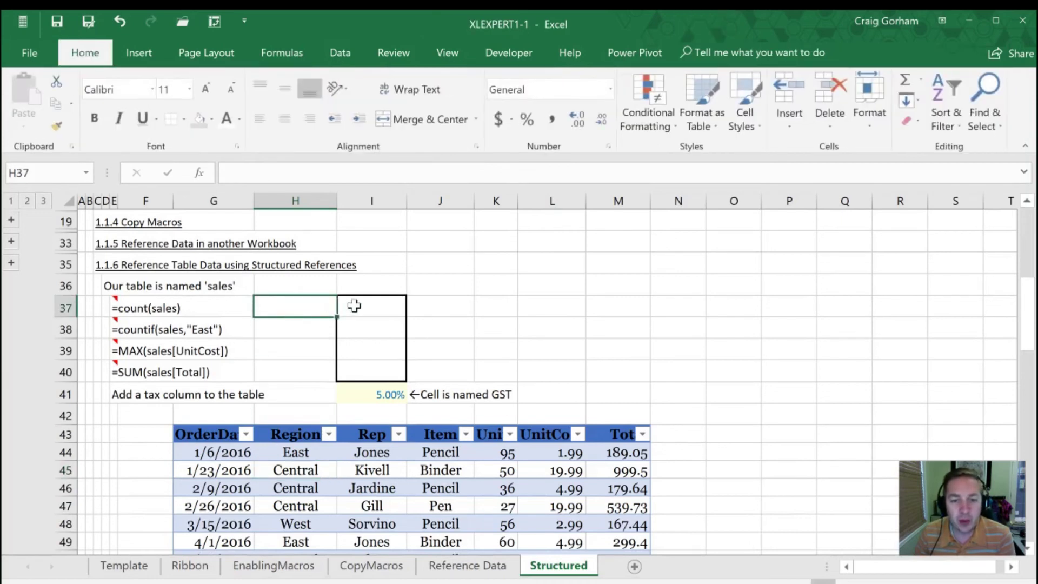
- Enter the formula =COUNT(sales) in cell I37 of the Structured sheet
click(354, 306)
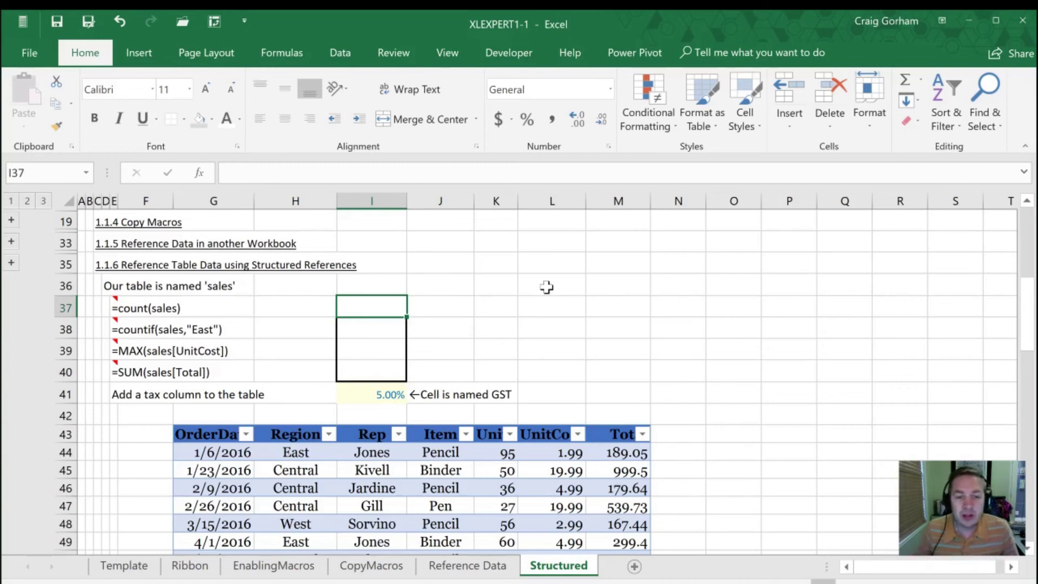
click(165, 313)
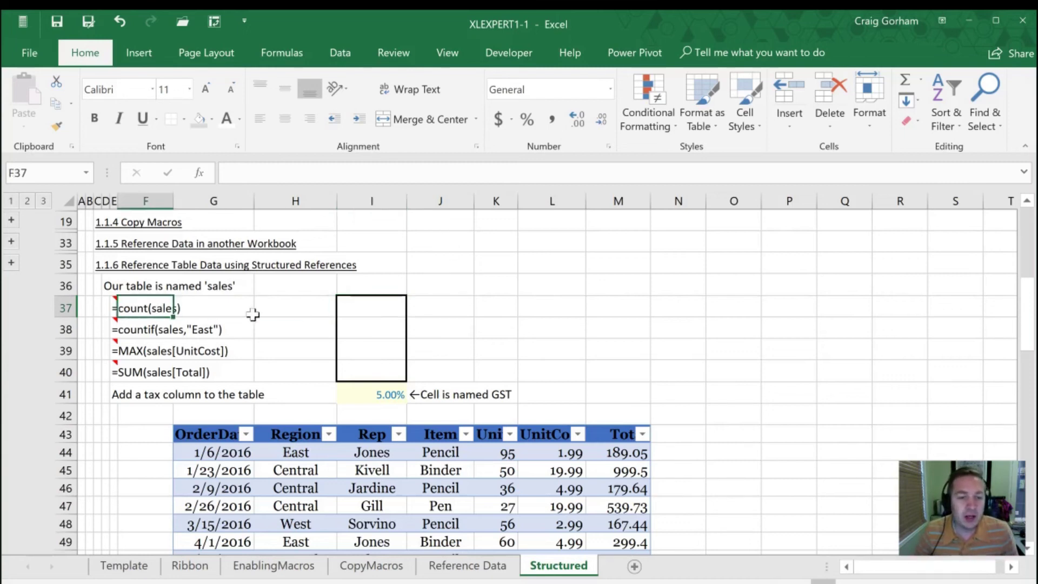
key(Right)
key(Right)
key(Right)
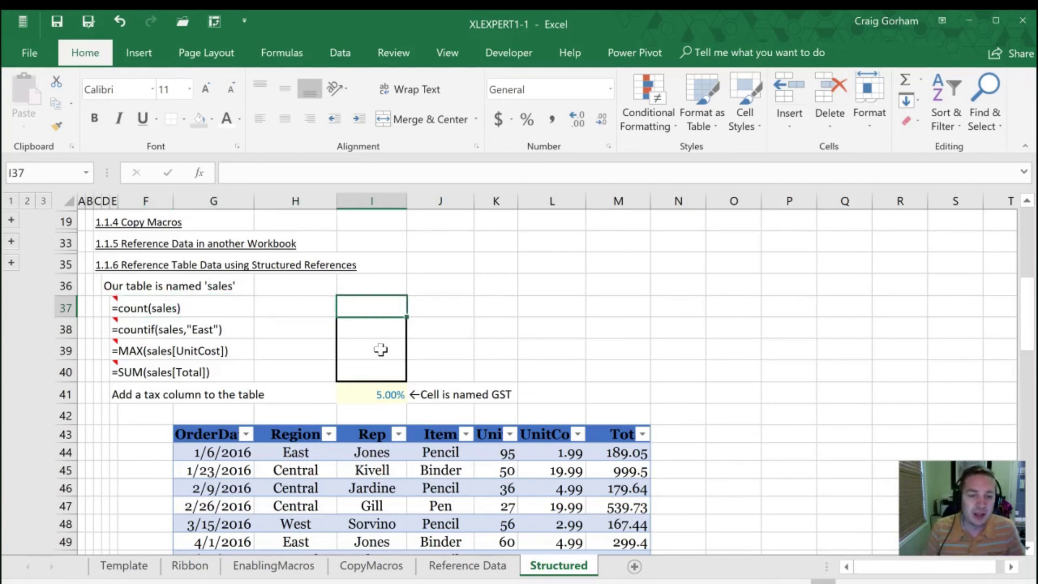
text(=)
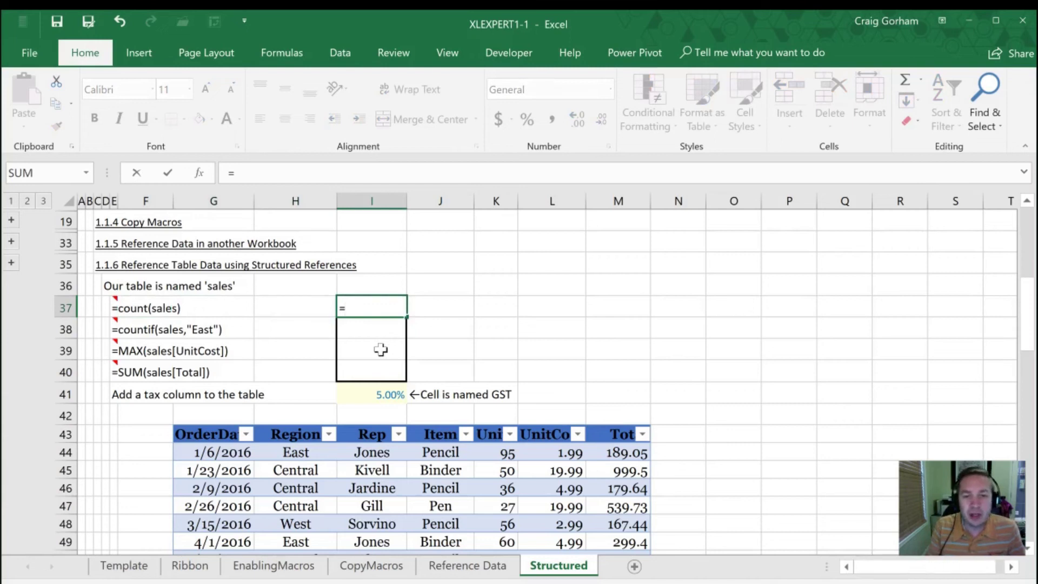
text(cou)
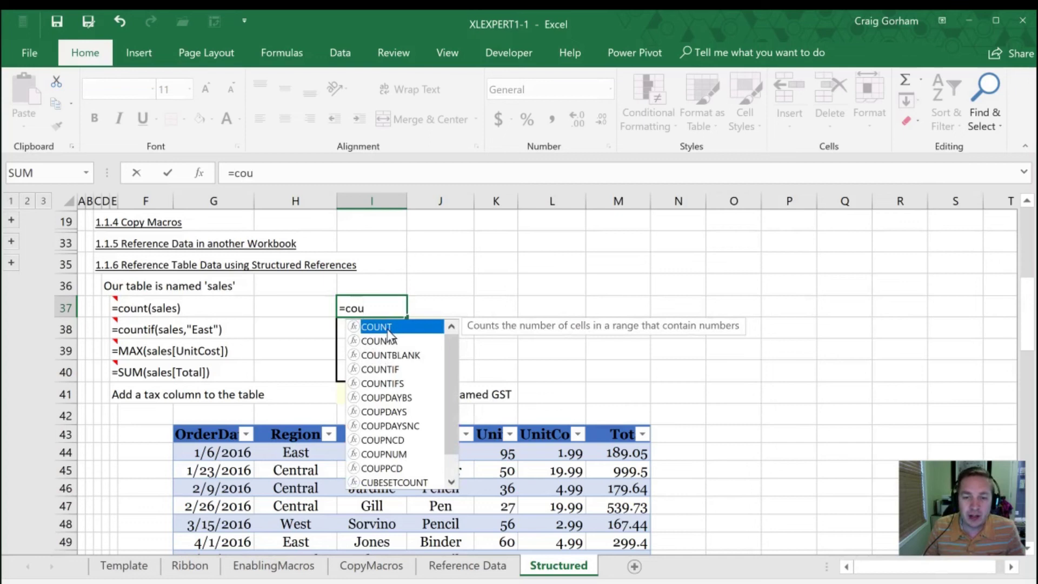
double_click(387, 328)
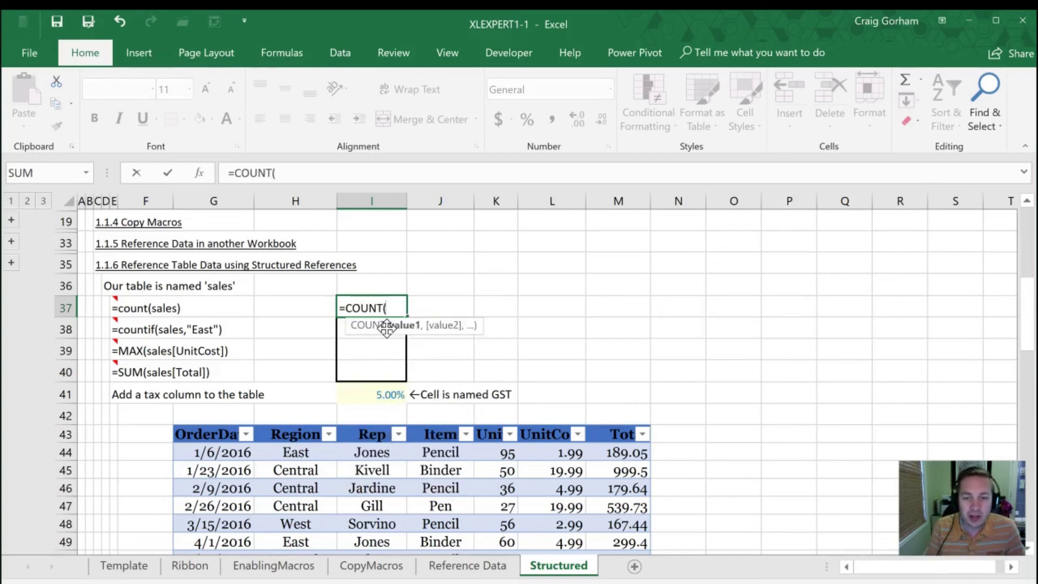
text(sa)
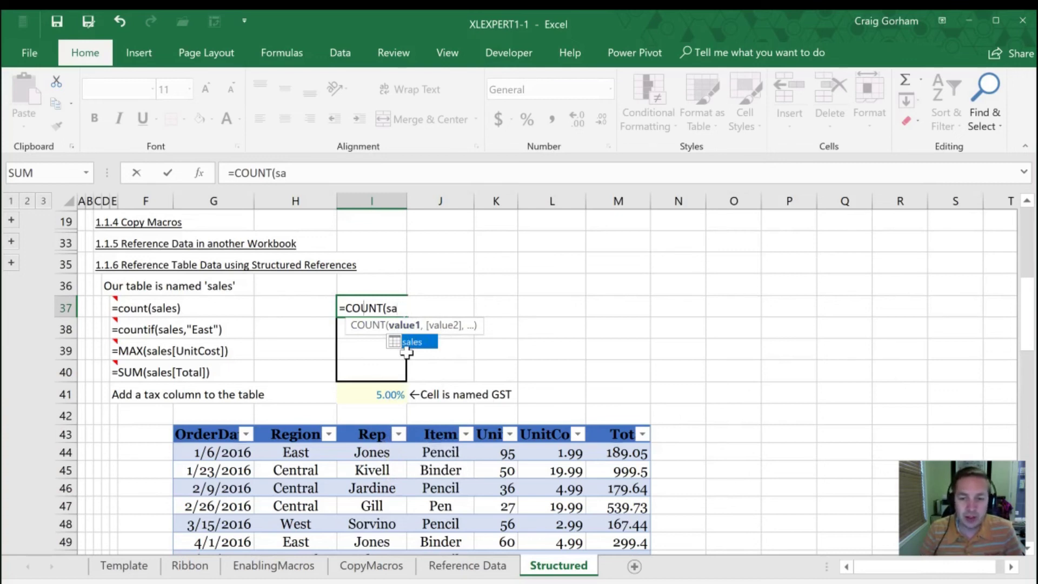
text(les)
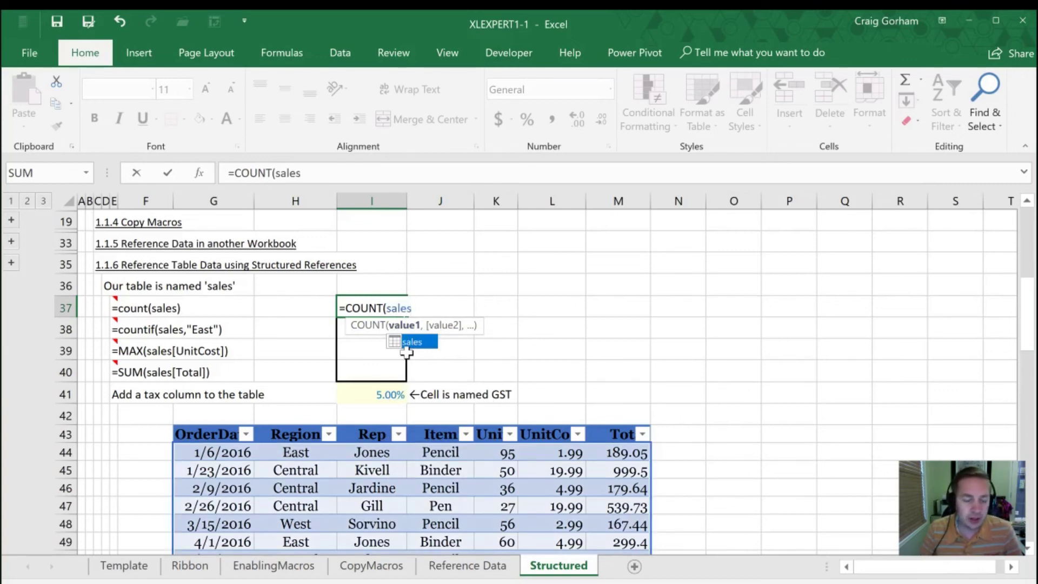
key(Return)
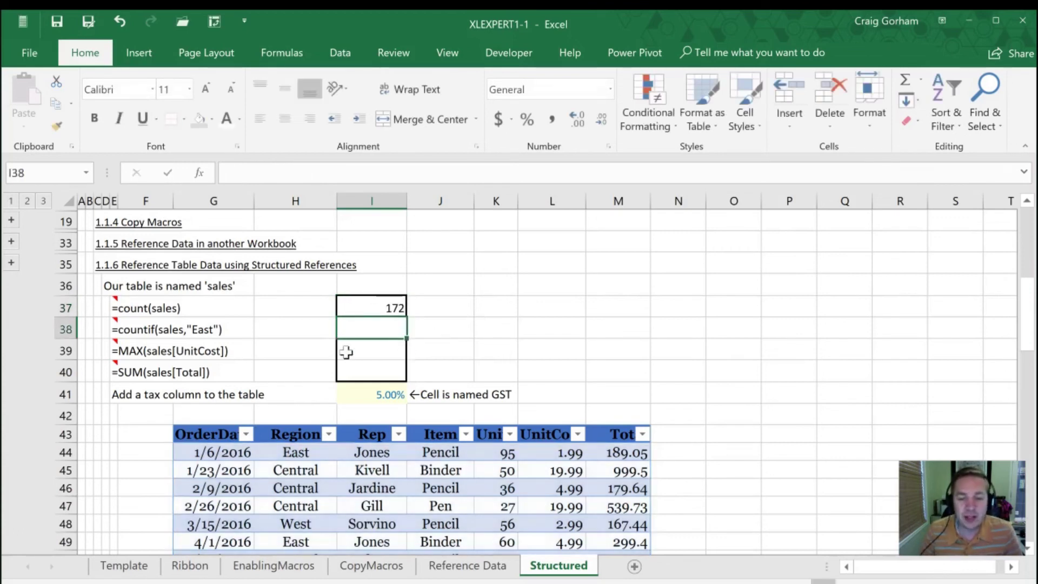
- Read the comment on the =count(sales) note in row 37 and review the formula in I37
scroll(702, 325, down, 1)
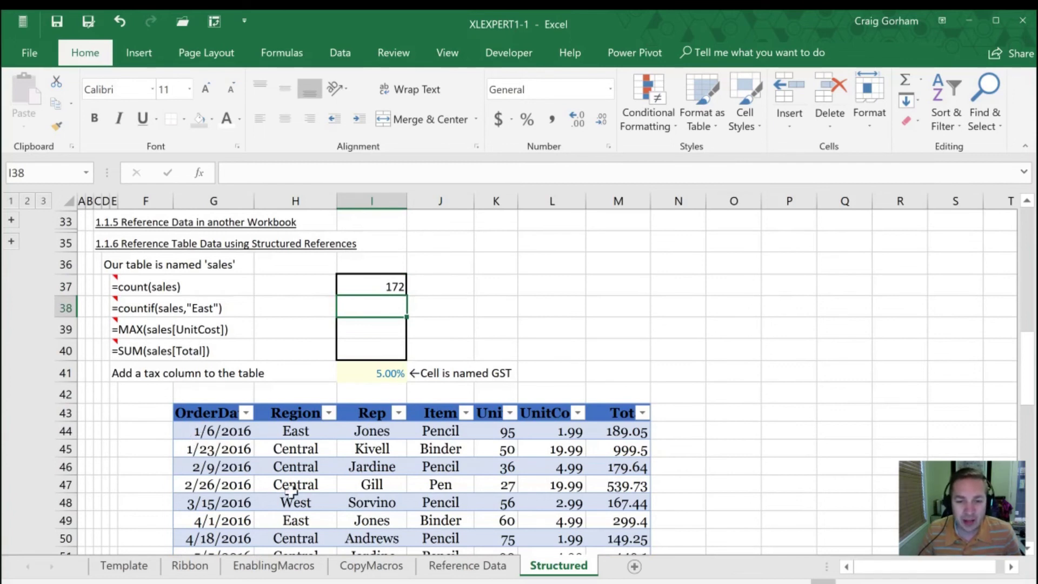
mouse_move(113, 282)
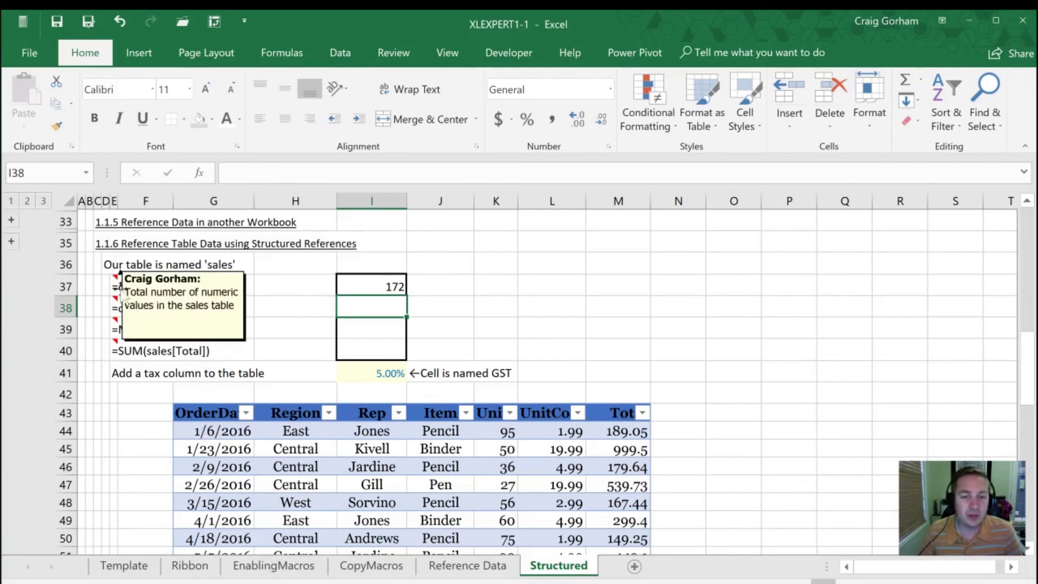
click(368, 289)
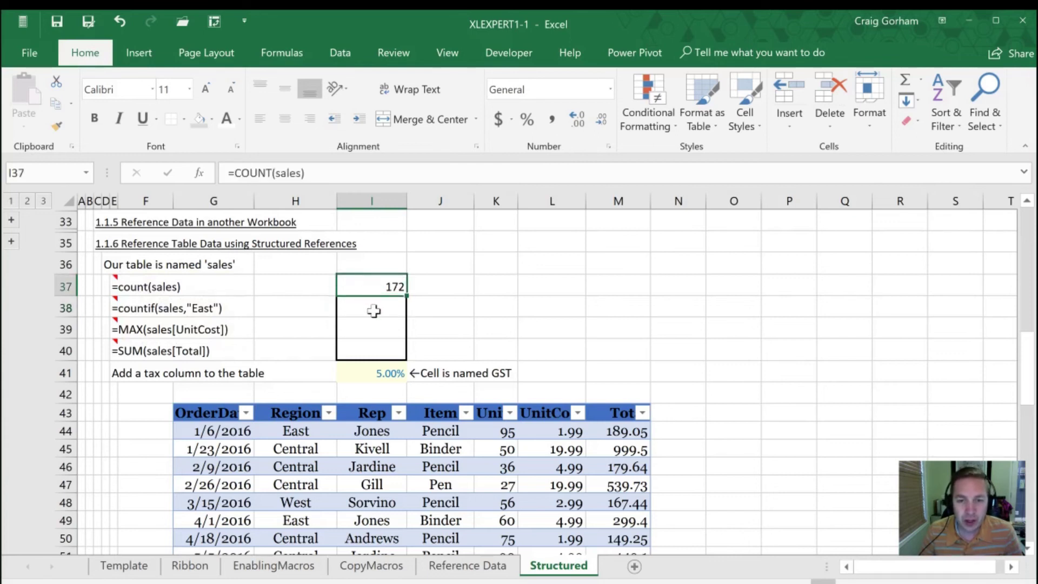
- Enter the formula =COUNTIF(sales, "East") in cell I38 of the Structured sheet
click(372, 308)
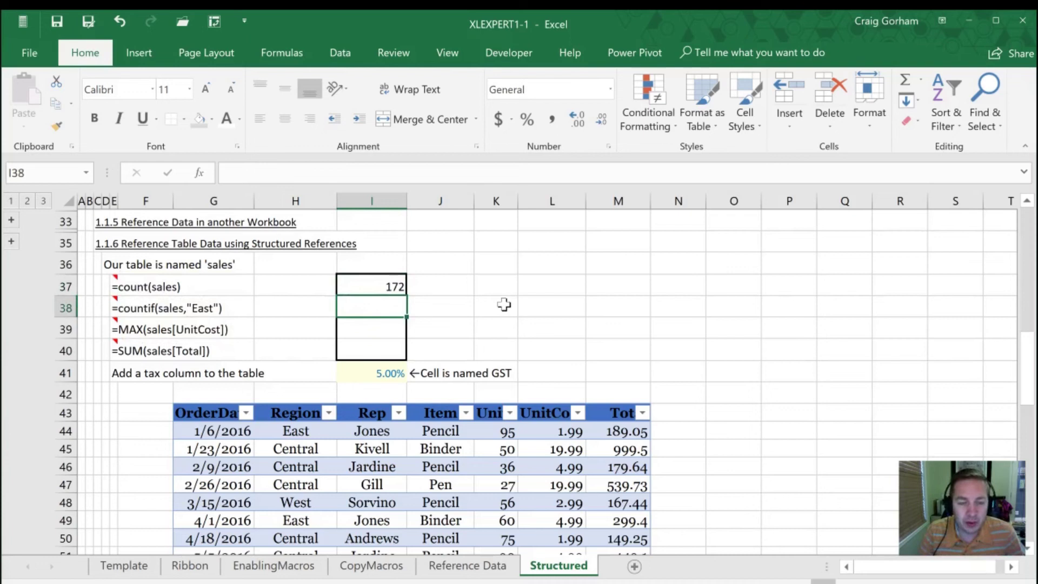
text(=count)
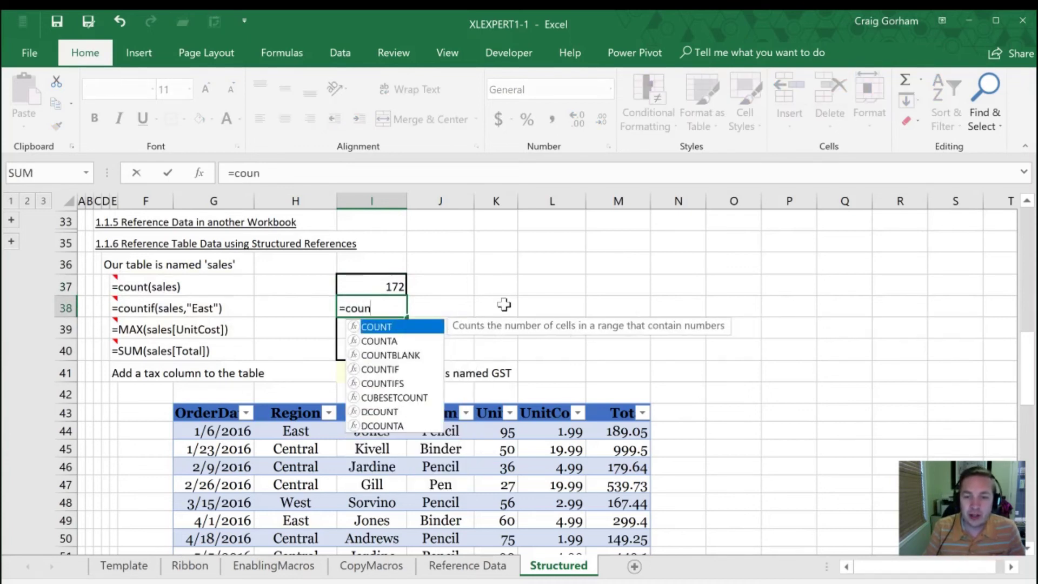
key(Down)
key(Down)
key(Down)
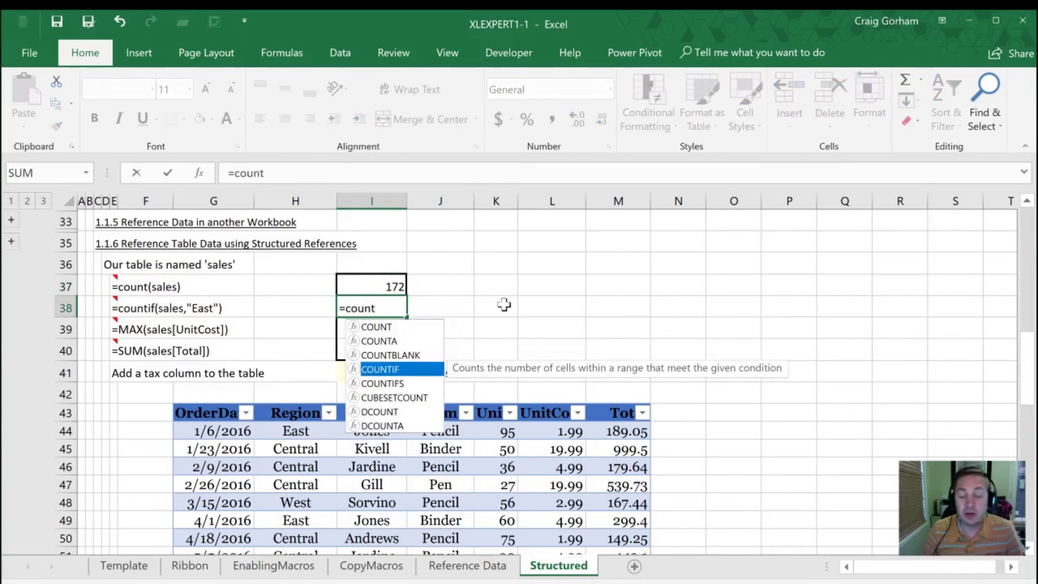
key(Tab)
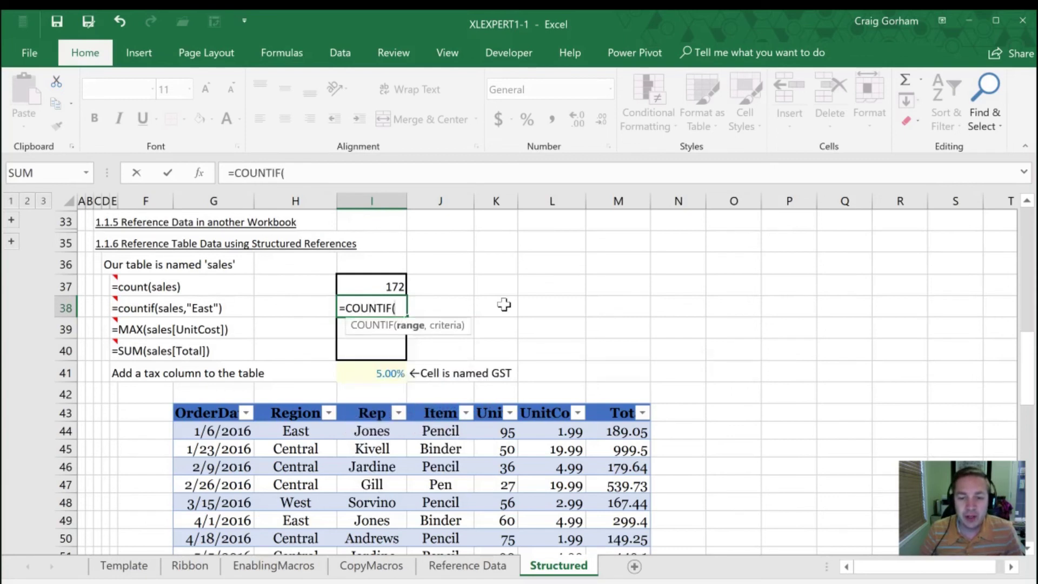
text(sa)
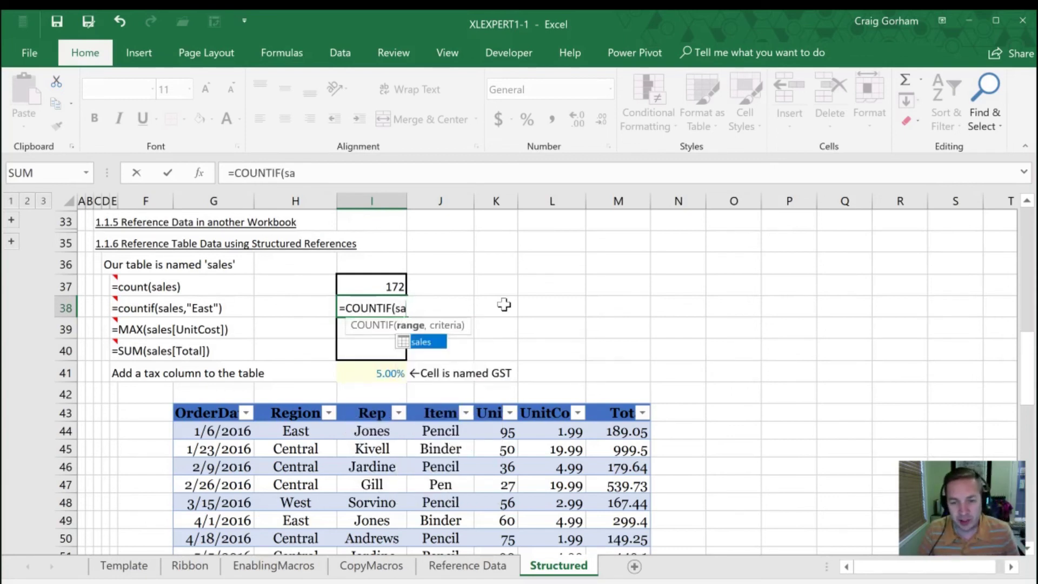
text(les)
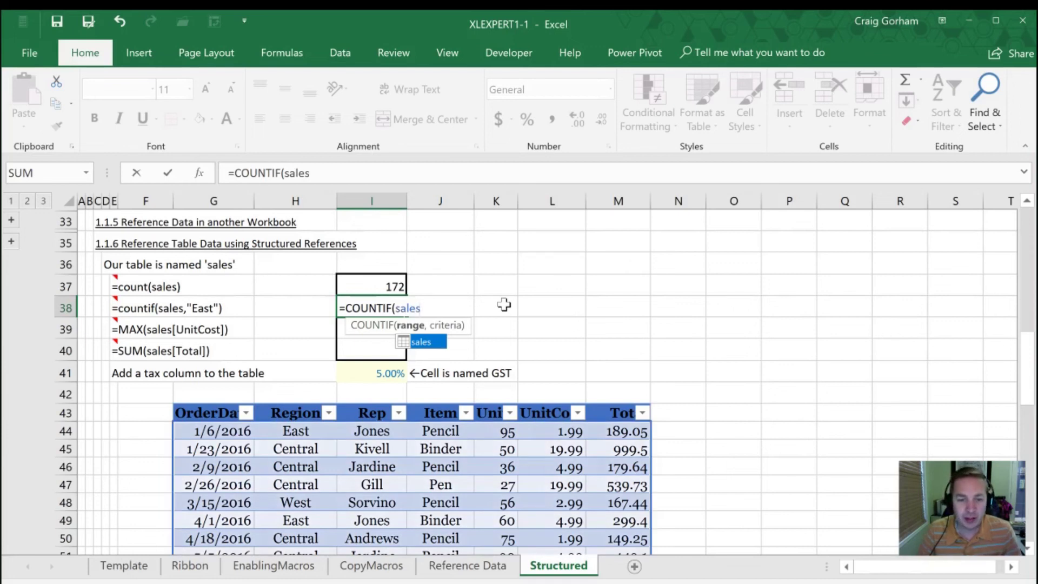
text(,)
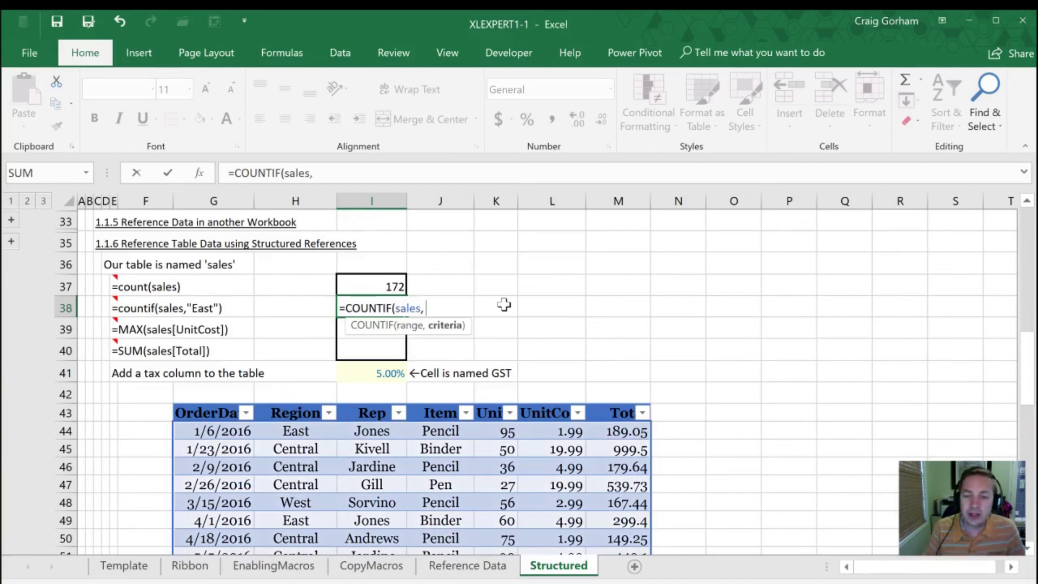
text( "East)
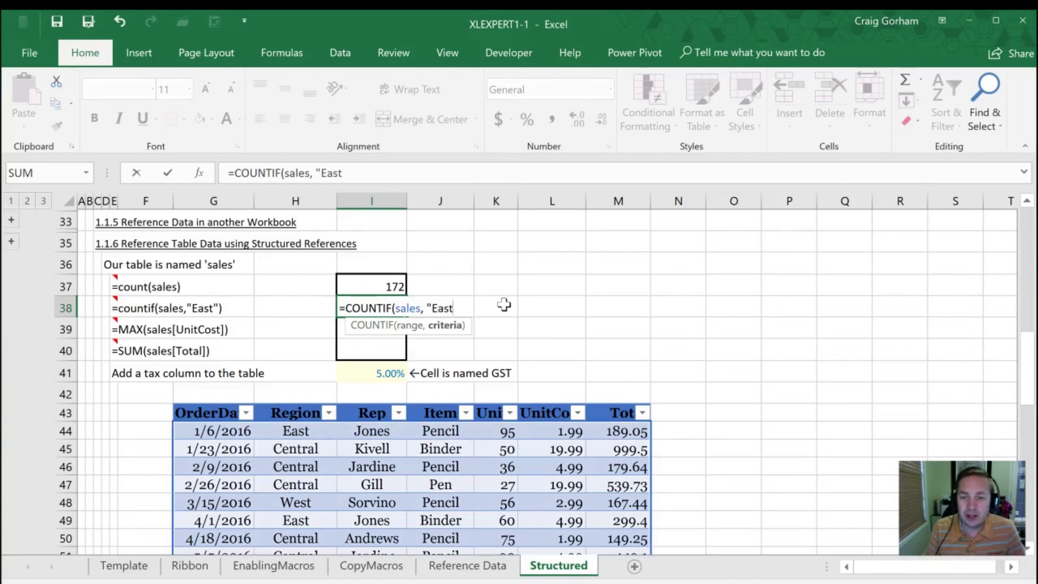
text("))
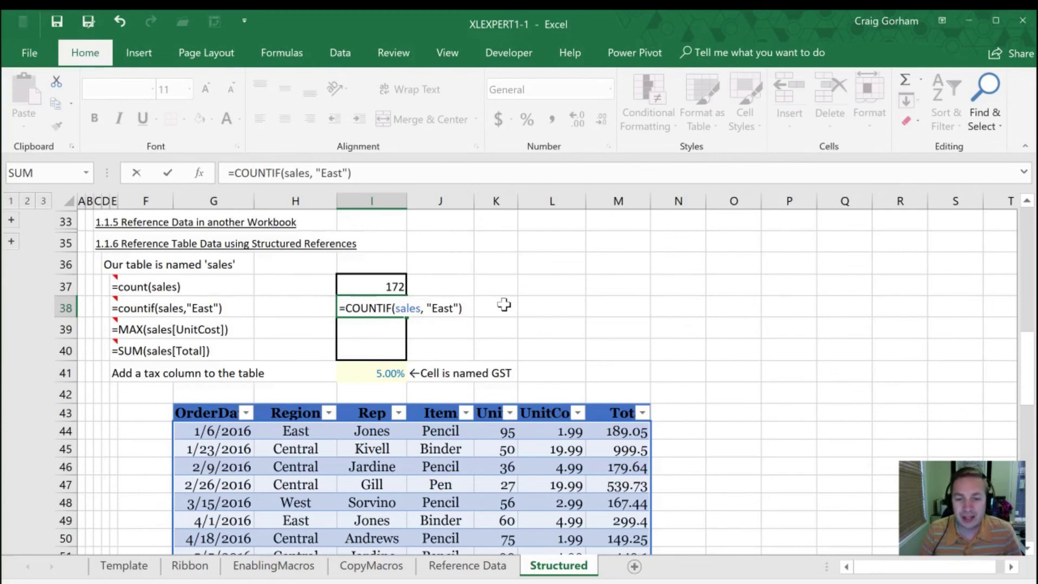
key(Return)
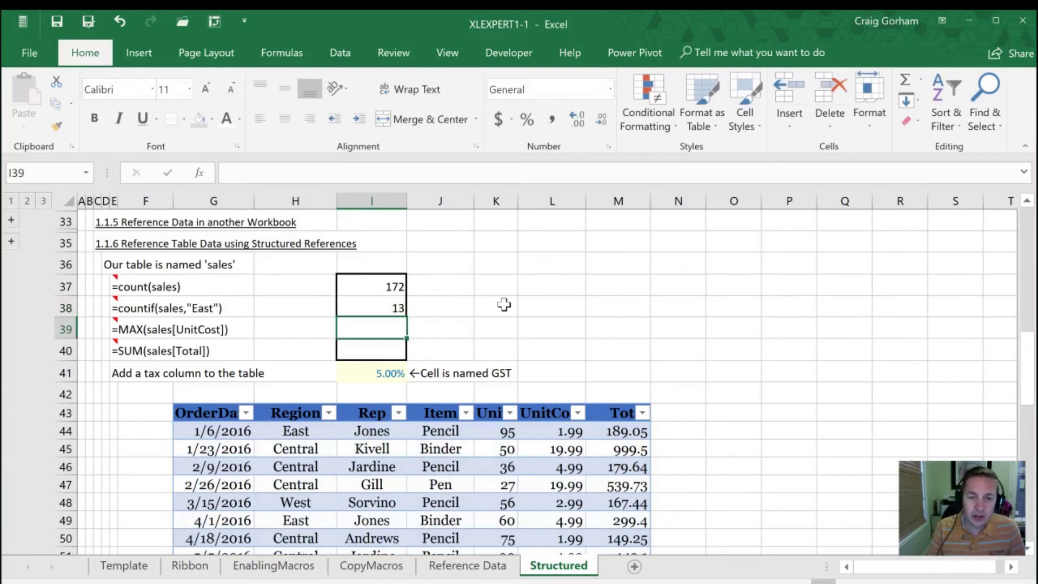
- Enter the formula =MAX(sales[UnitCost]) in cell I39, using the table's column reference
text(=ma)
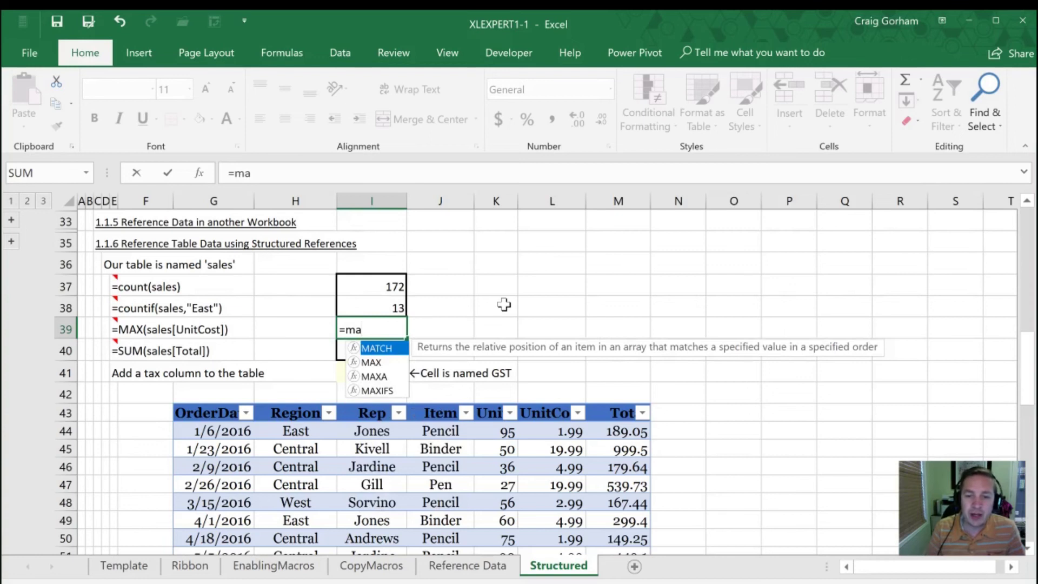
text(x)
key(Tab)
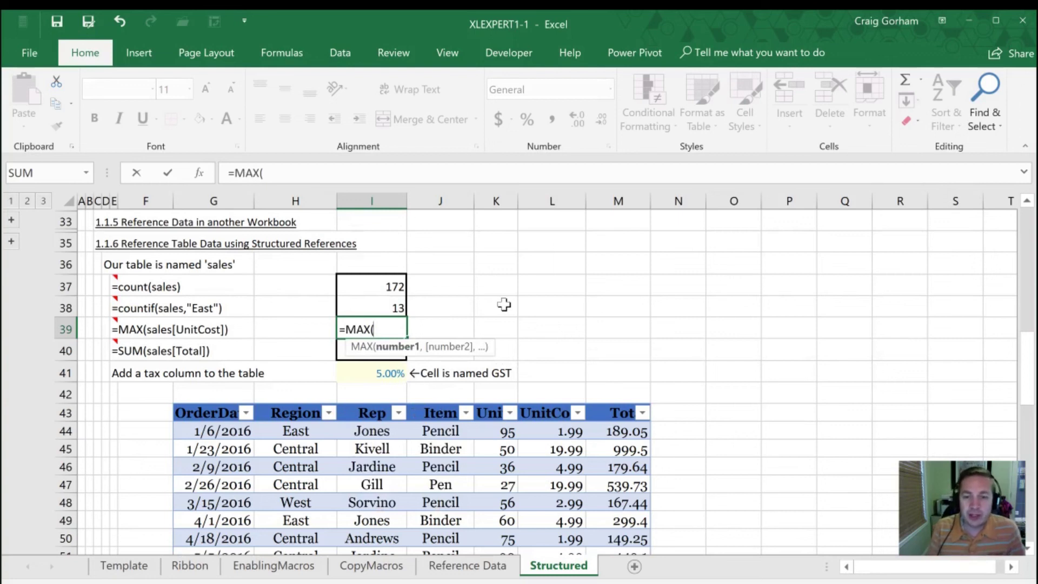
text(sales)
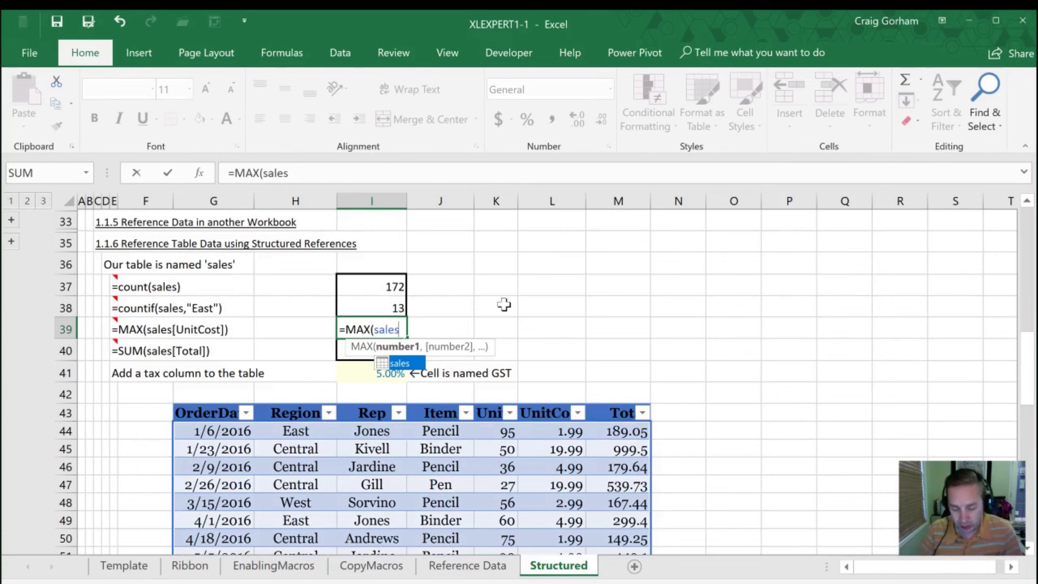
text([)
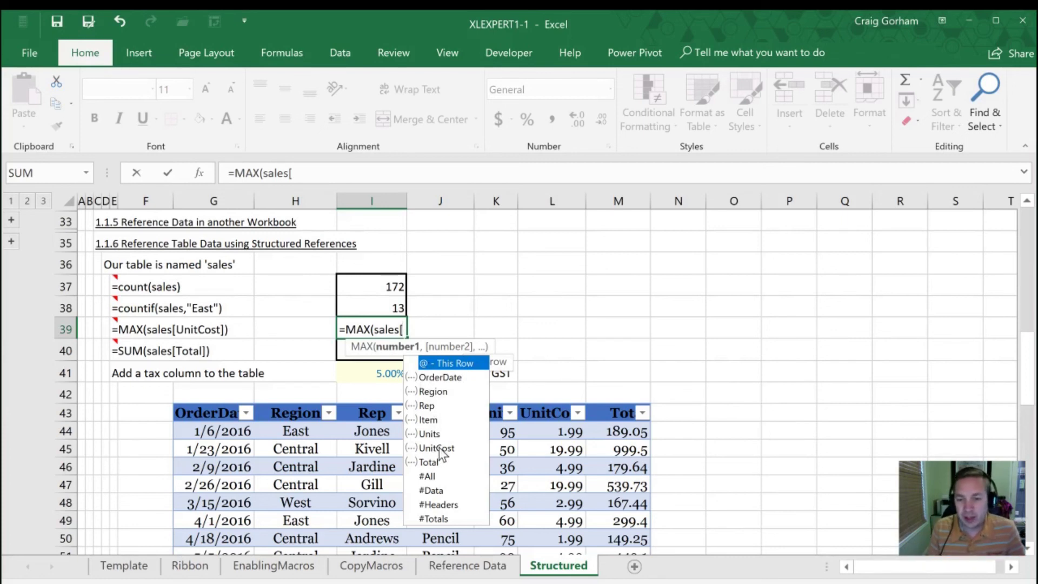
text(un)
key(Down)
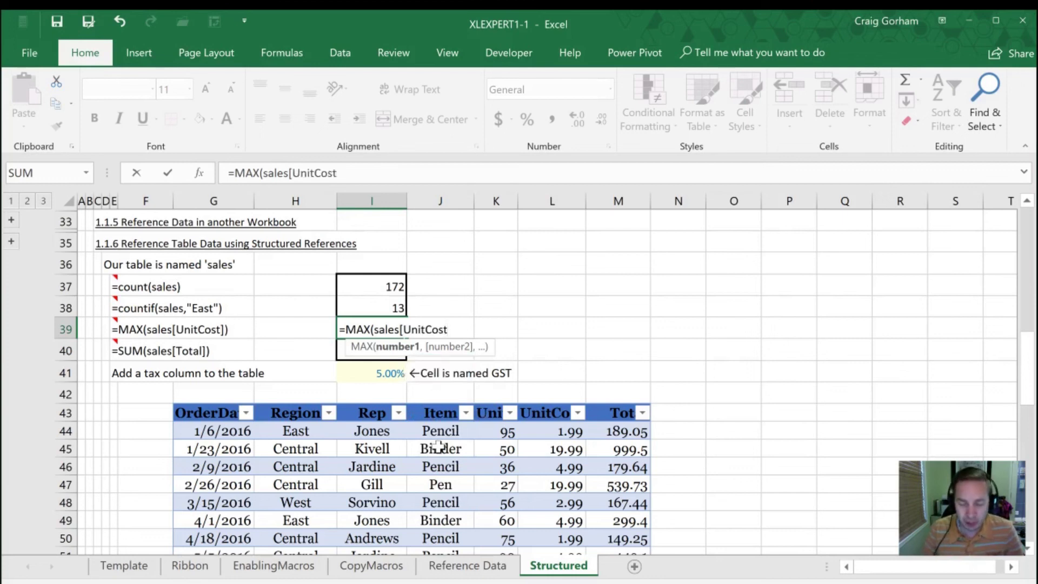
text(])
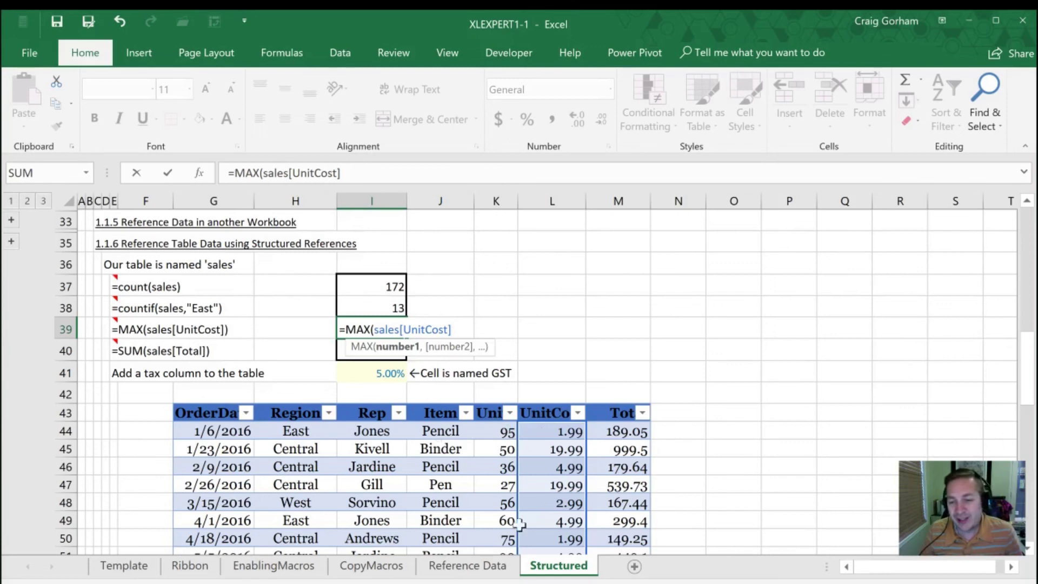
scroll(543, 488, down, 4)
scroll(544, 488, down, 4)
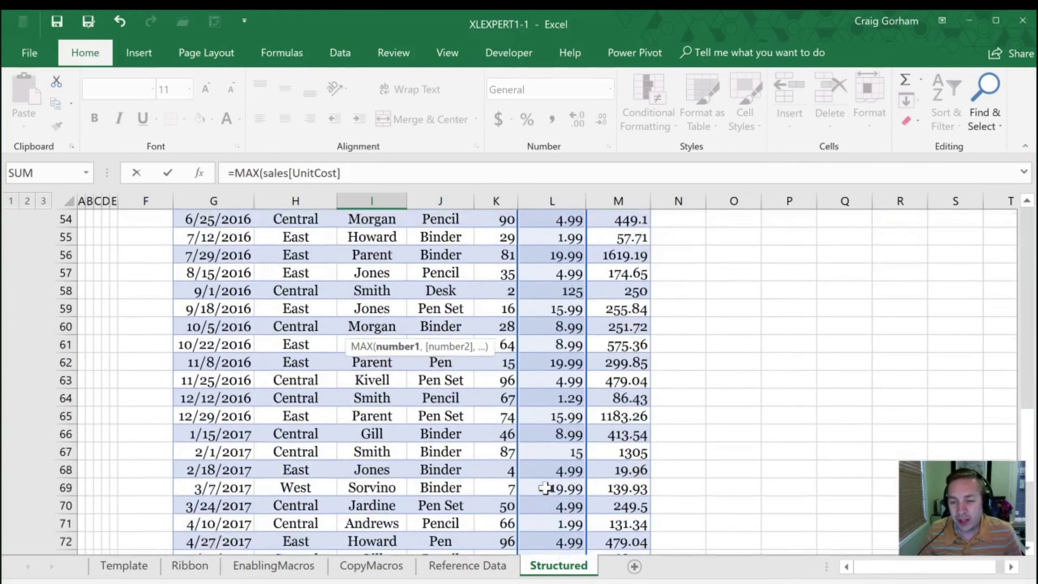
scroll(544, 488, up, 8)
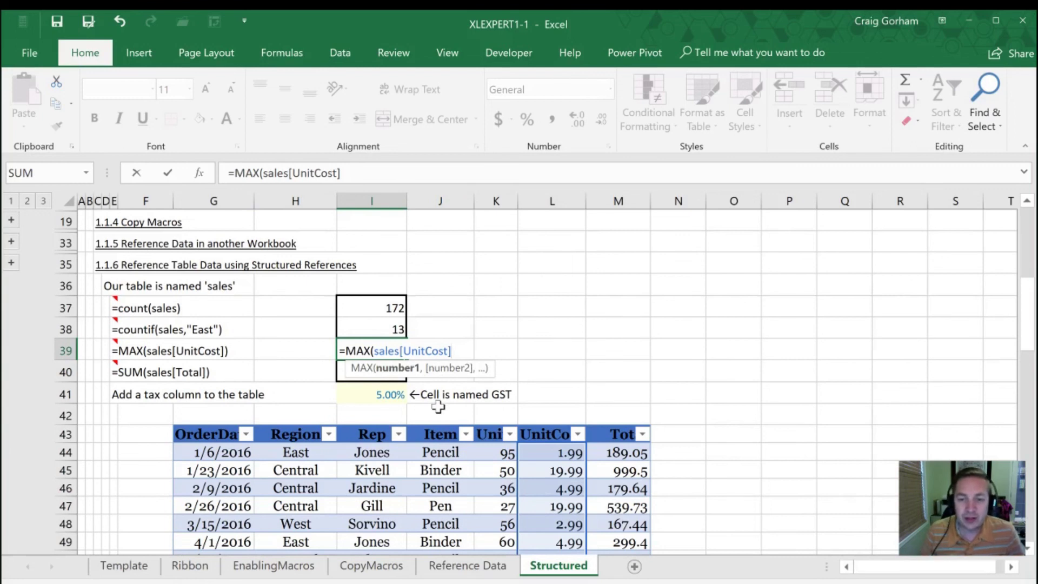
key(Return)
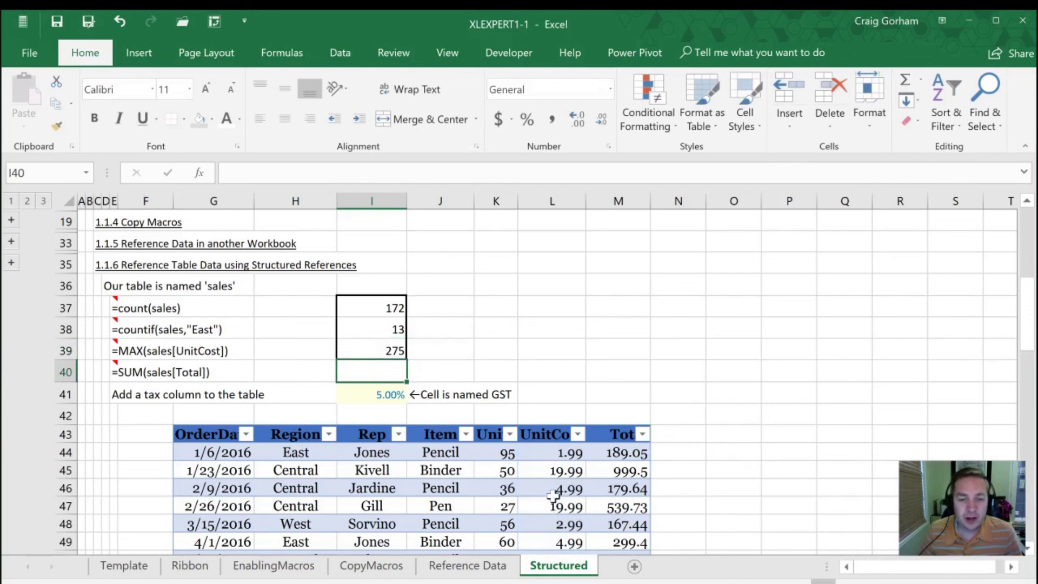
- Locate the highest unit cost in the UnitCost column of the sales table
scroll(551, 495, down, 9)
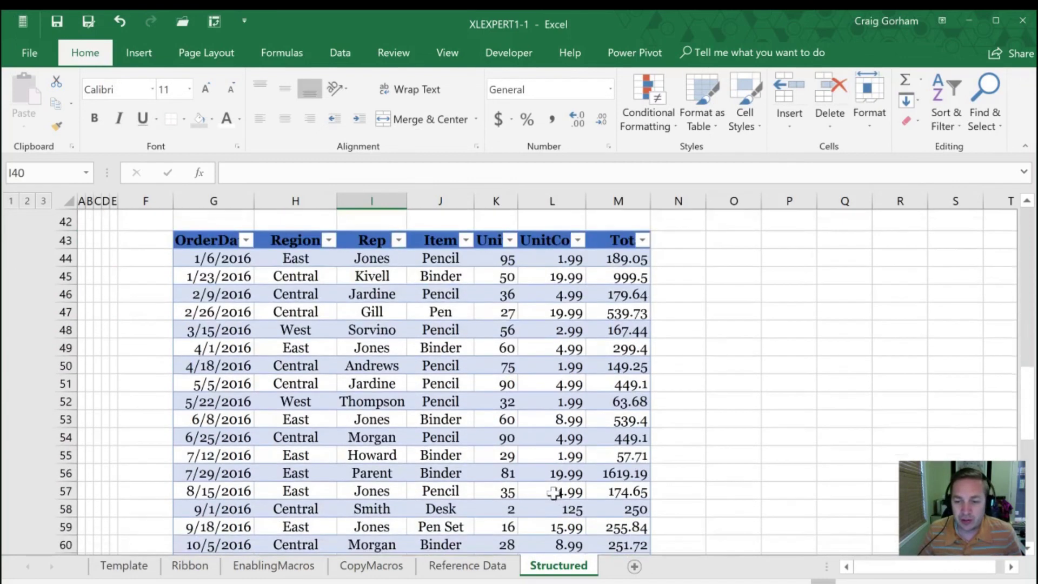
scroll(550, 489, down, 4)
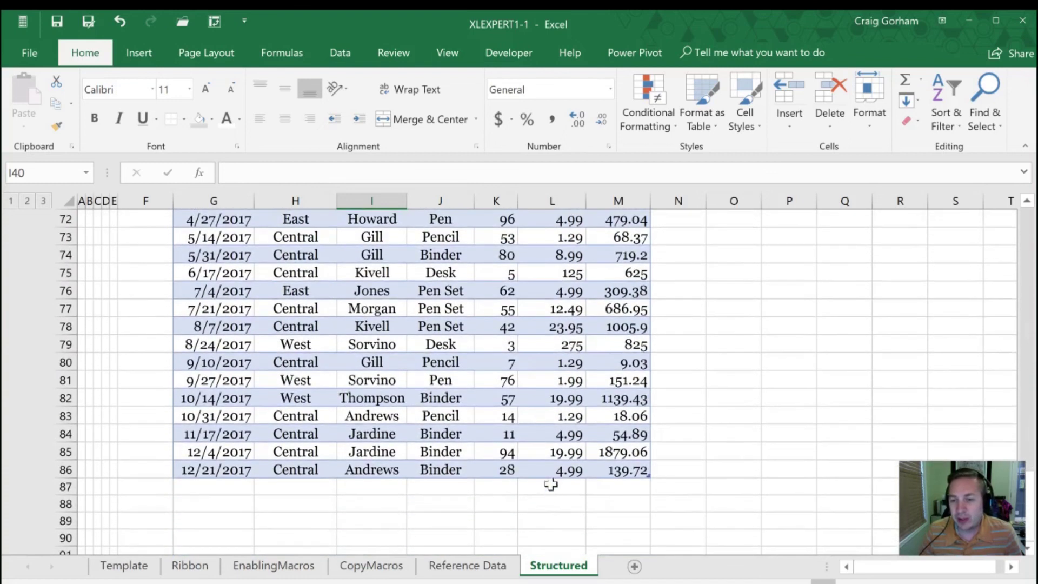
click(560, 341)
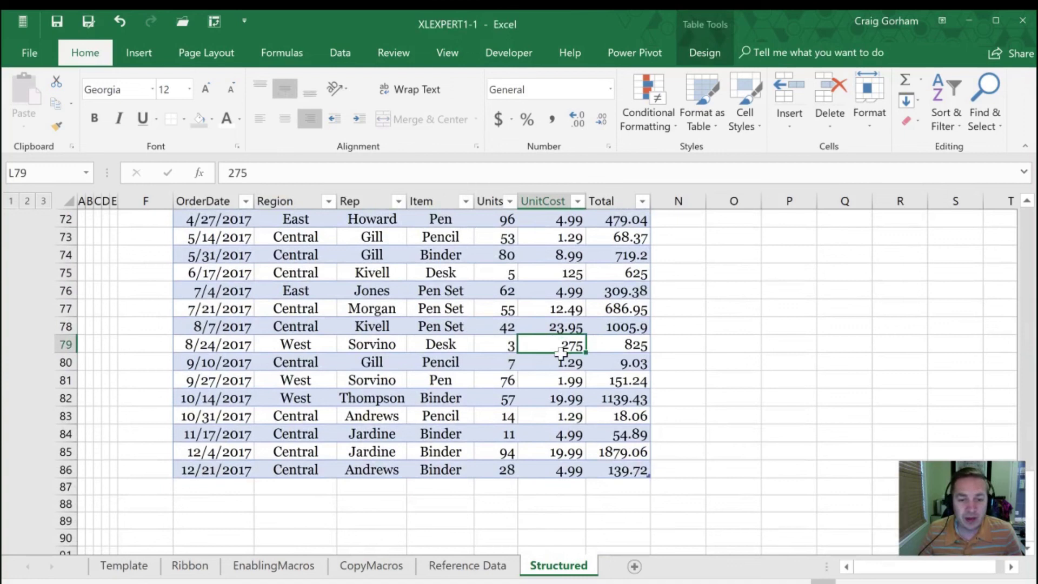
- Add an order in row 87 directly below the sales table with the current date, region Central and the rep's name
click(199, 487)
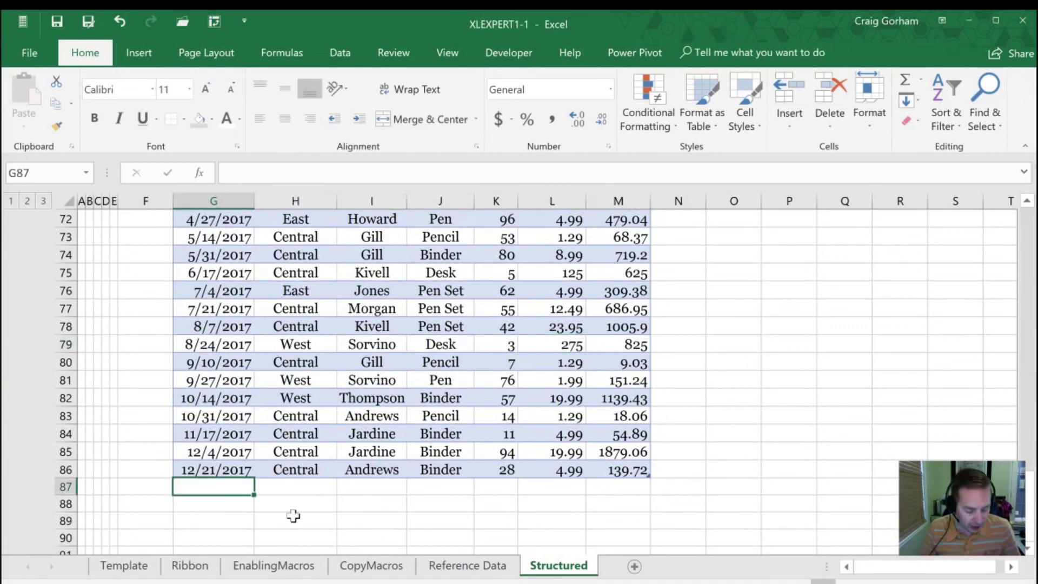
key(ctrl+semicolon)
key(Tab)
text(Central)
key(Tab)
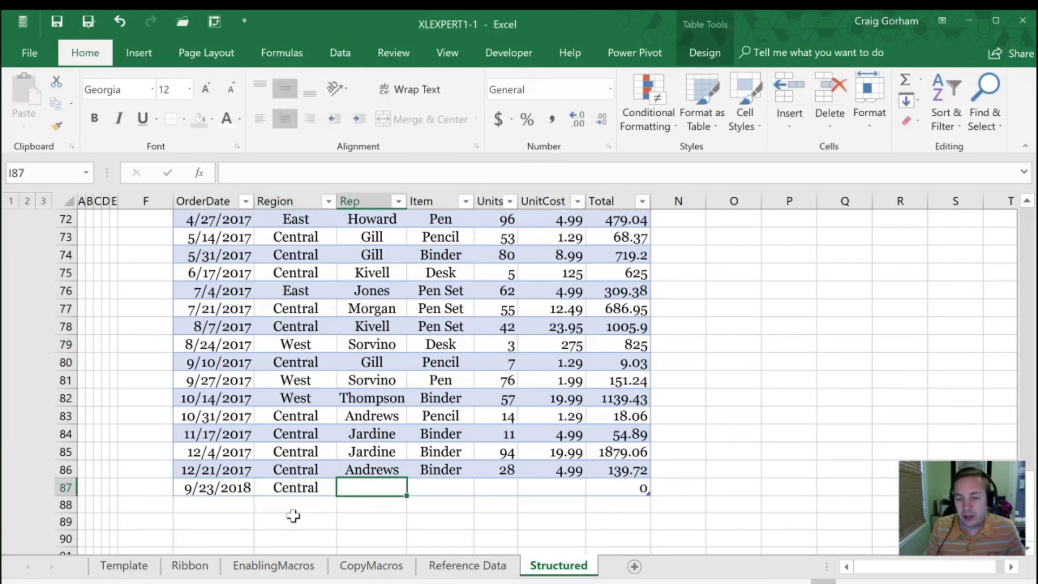
text(Jardine)
key(Tab)
- Complete the order in row 87 with the item Desk, 15 units and a unit cost of 280
text(B)
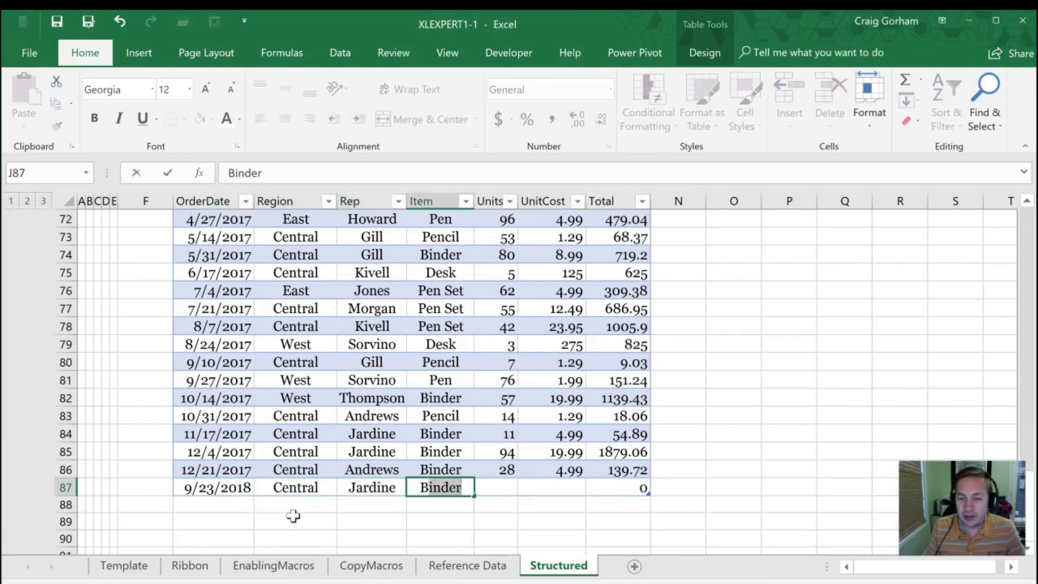
key(BackSpace)
key(BackSpace)
key(BackSpace)
key(BackSpace)
key(BackSpace)
key(BackSpace)
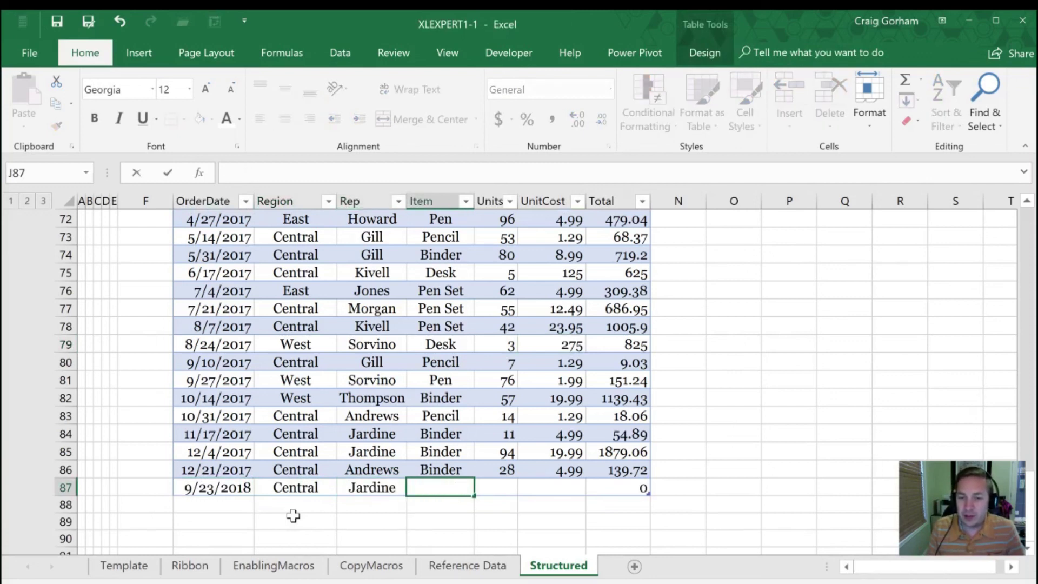
text(Desk)
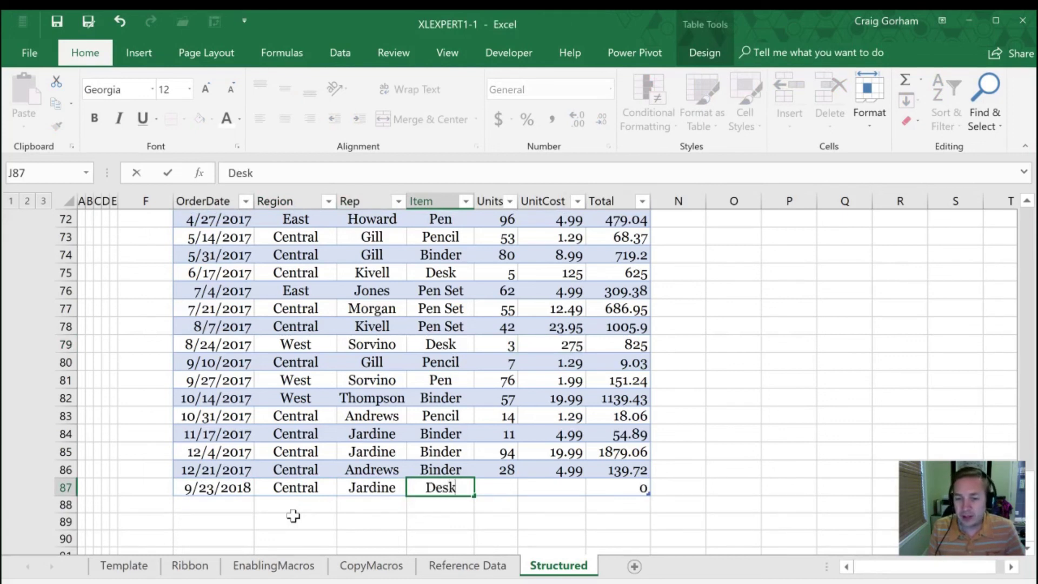
key(Tab)
text(15)
key(Tab)
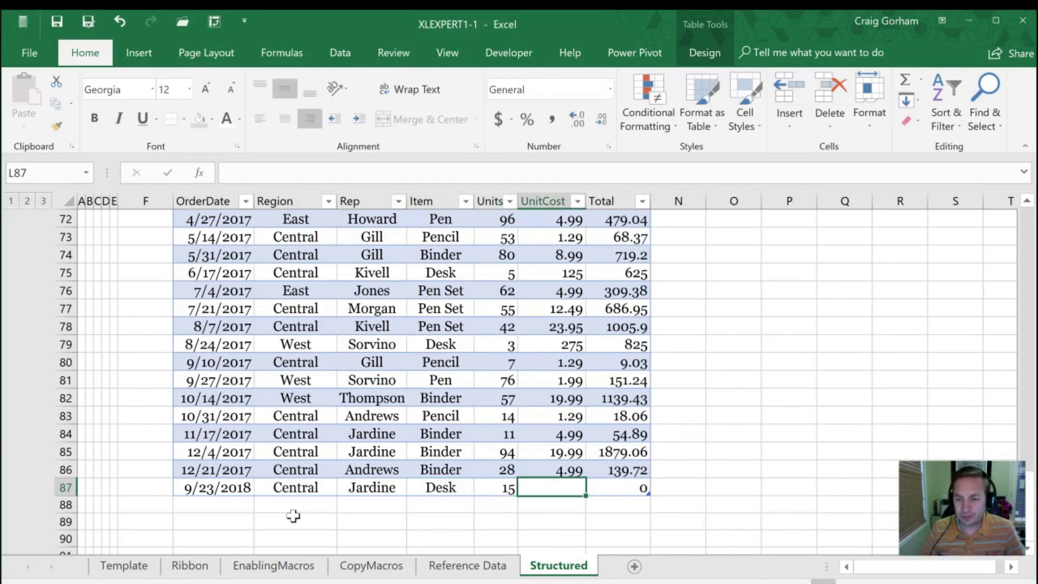
text(280)
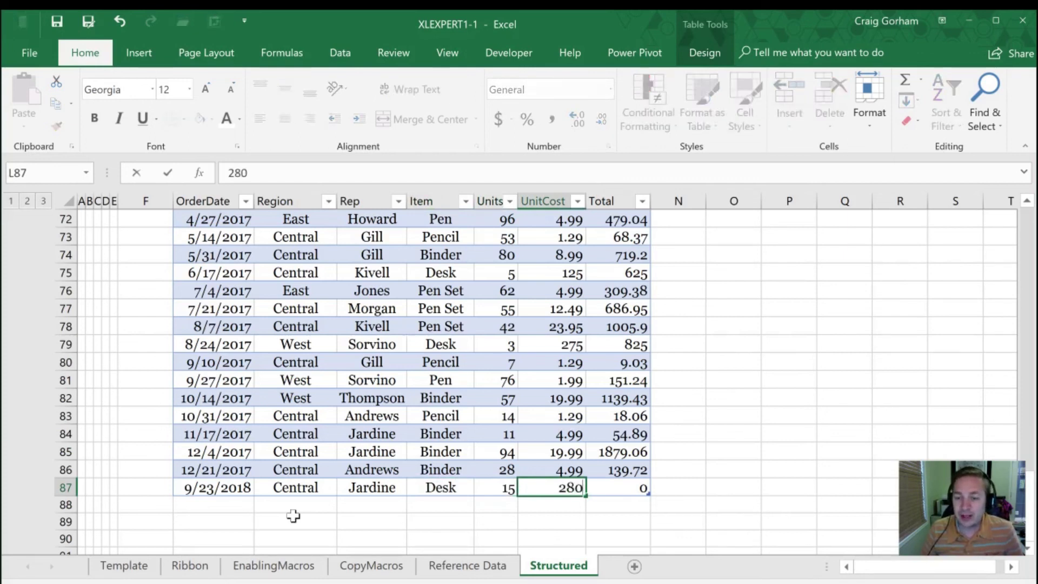
key(Tab)
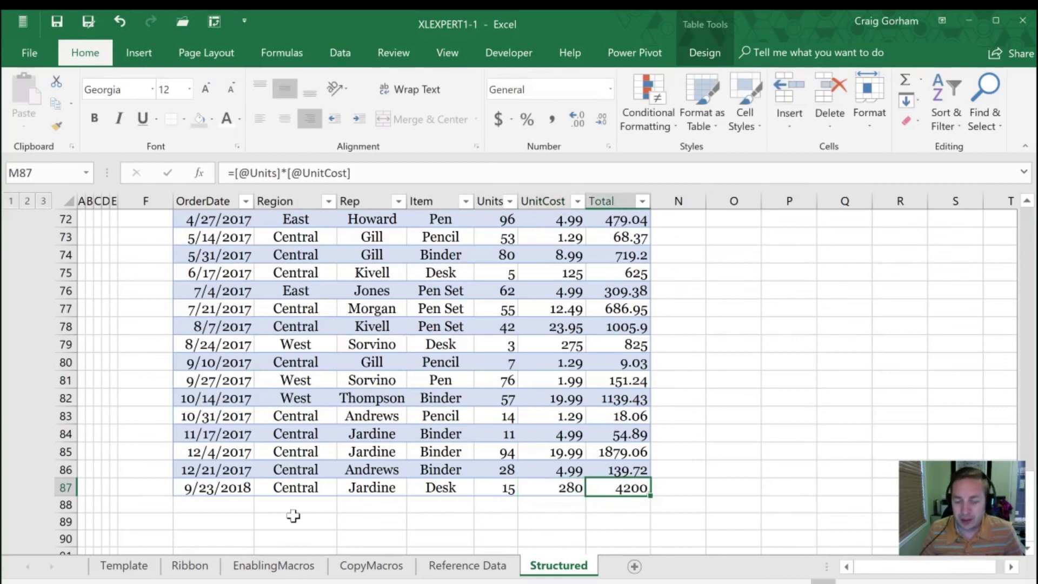
- Return to the formula block above the table and check the MAX formula in cell I39 against the added order
key(ctrl+Home)
key(Down)
key(Down)
key(Down)
key(Down)
key(Down)
key(Down)
key(Down)
key(Down)
key(Down)
key(Down)
key(Down)
key(Down)
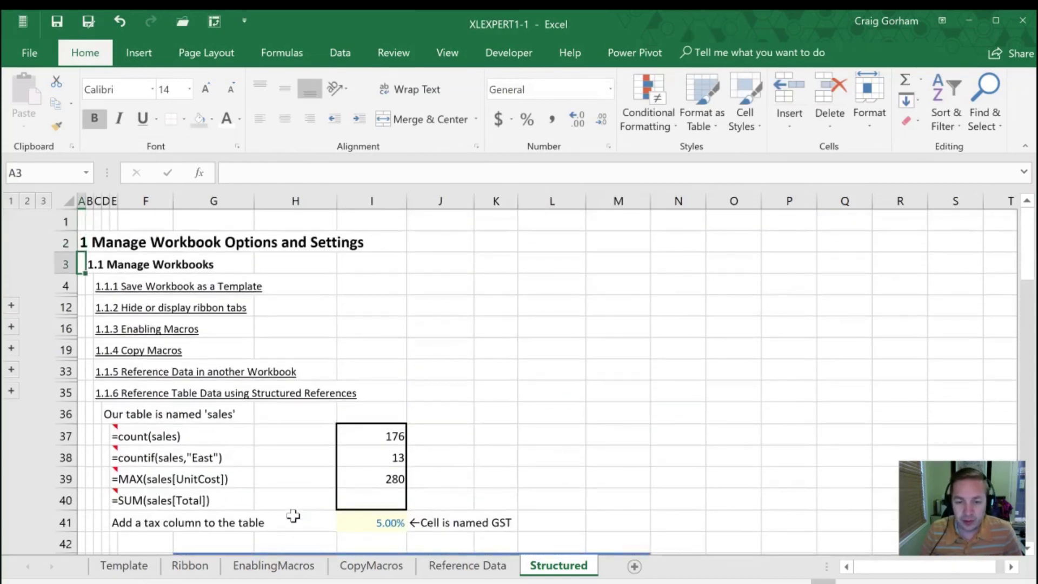
key(Right)
key(Right)
key(Right)
key(Right)
key(Right)
key(Right)
key(Right)
key(Right)
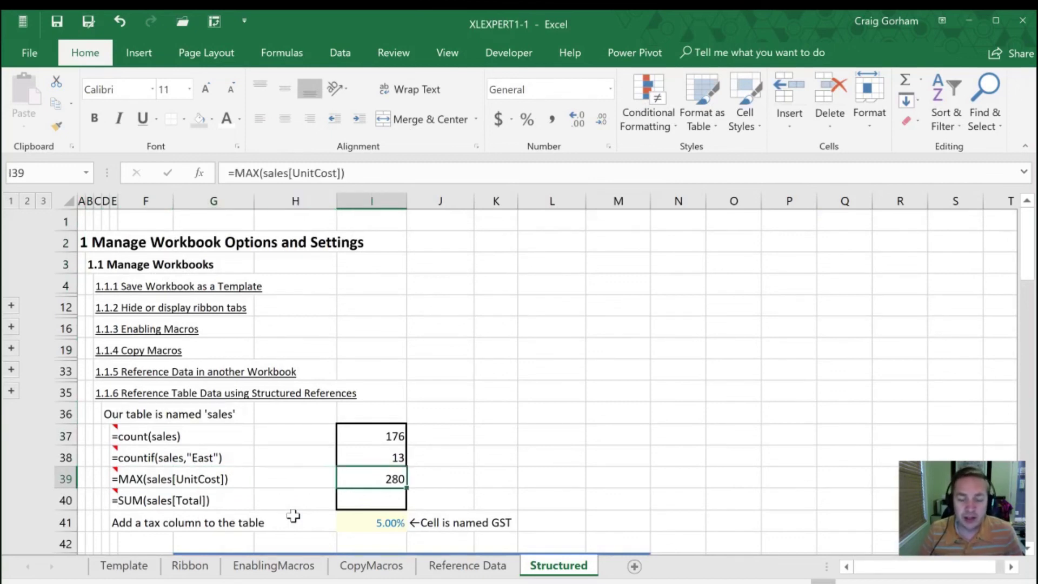
- Enter the formula =SUM(sales[Total]) in cell I40 to add up the Total column of the sales table
key(Down)
key(Down)
key(Down)
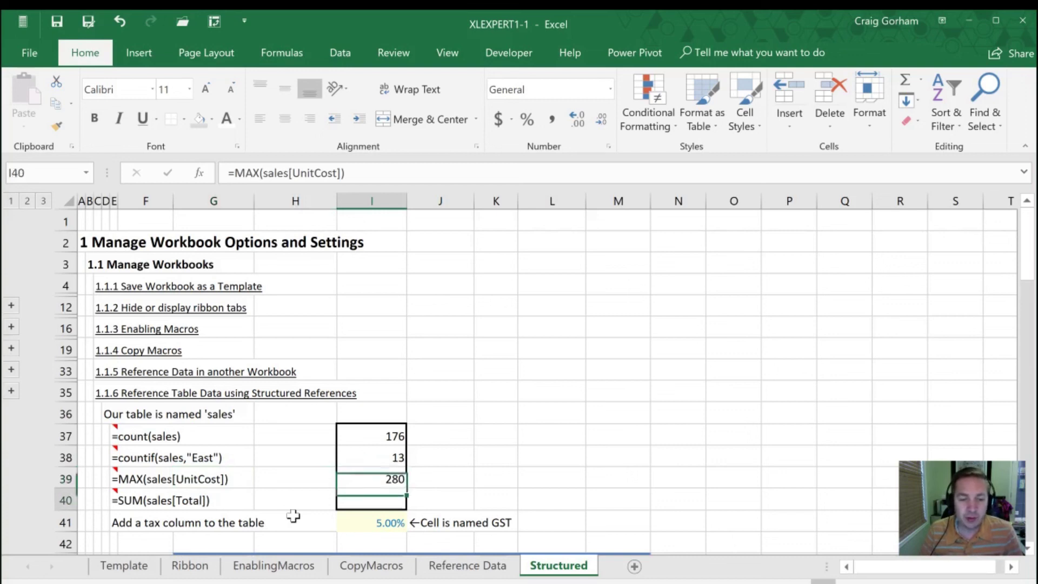
key(Up)
key(Up)
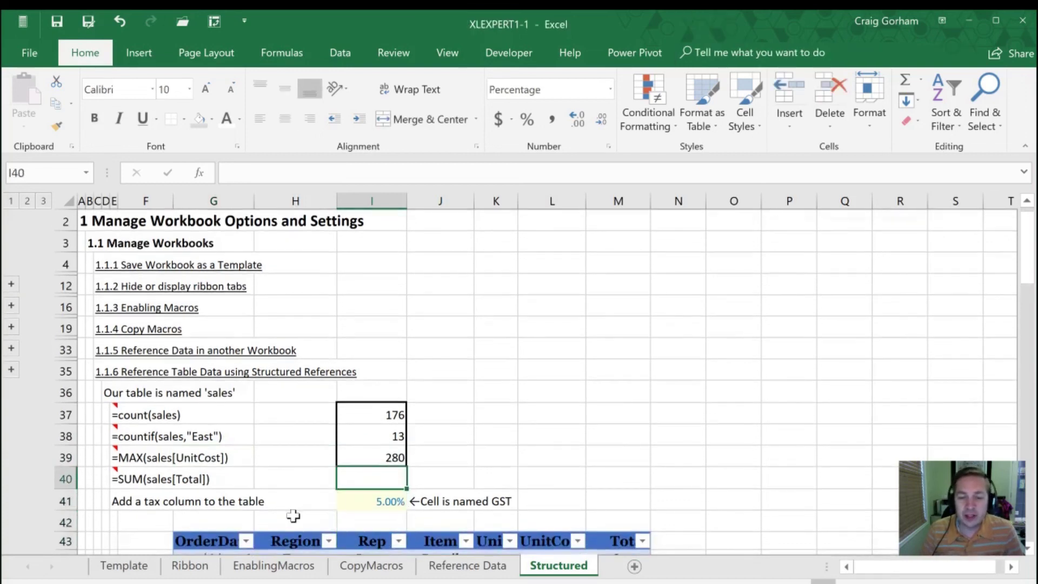
text(=su)
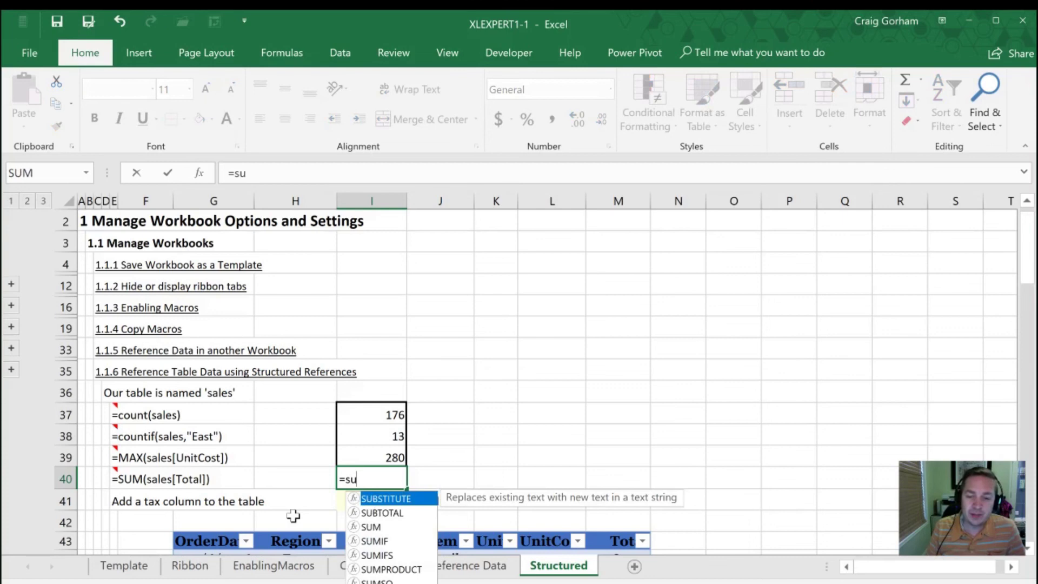
key(Down)
key(Down)
key(Tab)
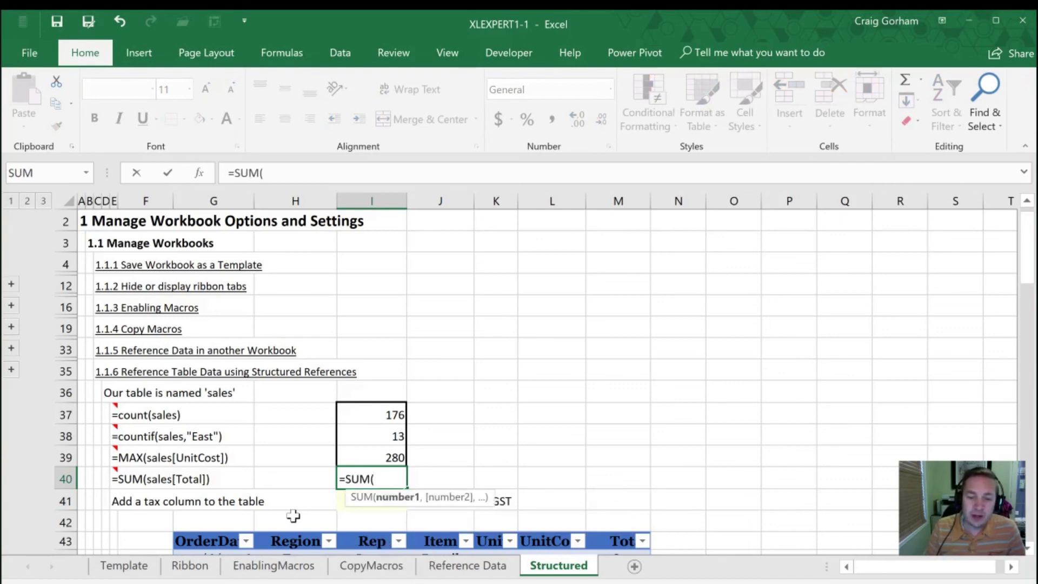
text(s)
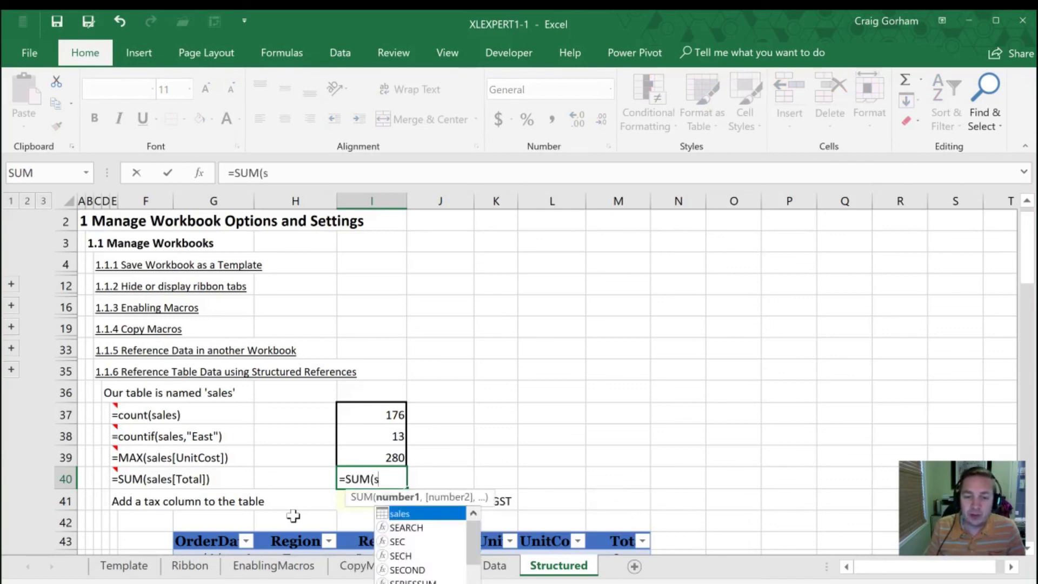
text(ales)
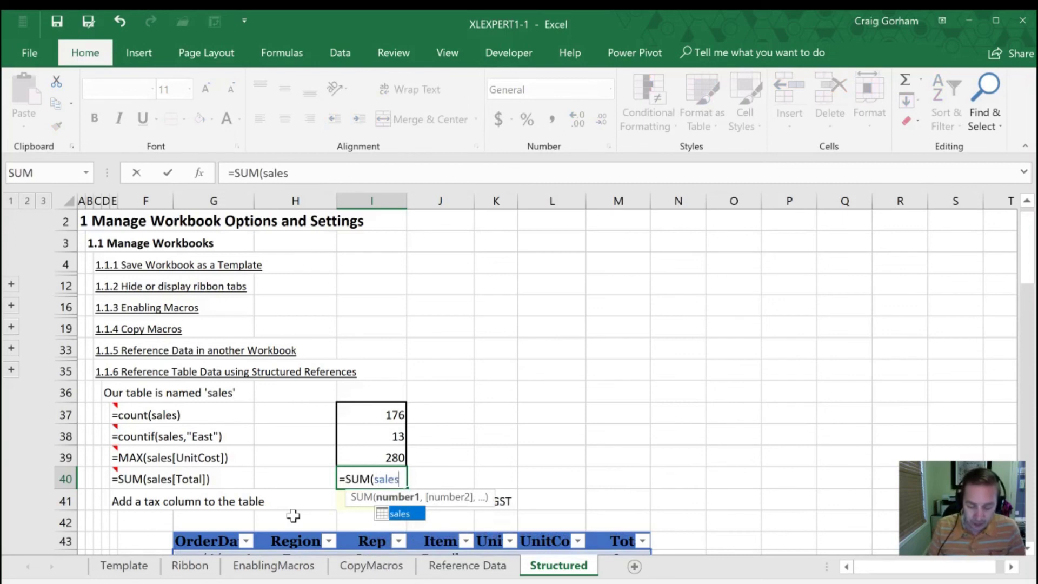
text([to)
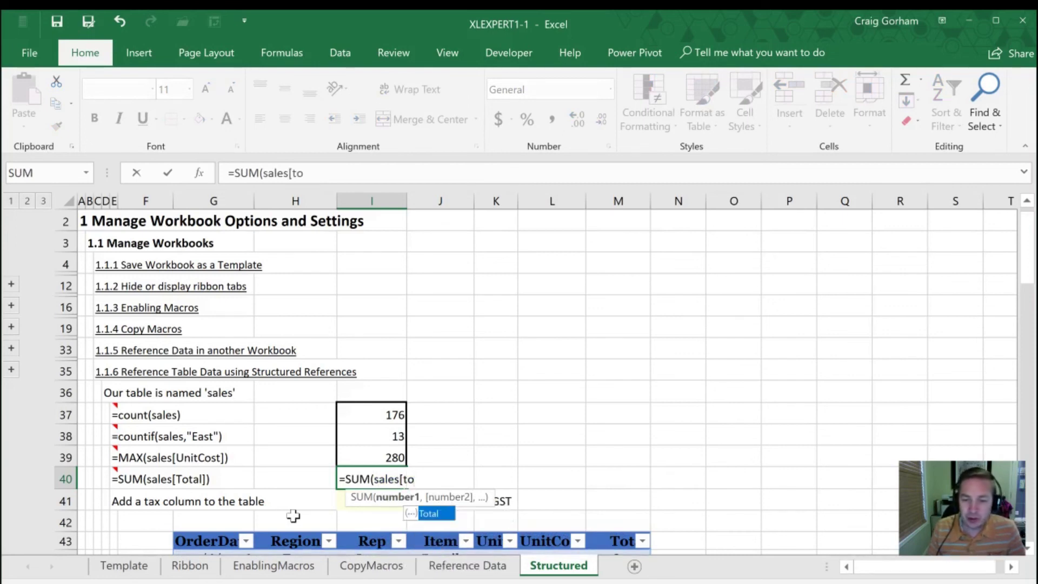
key(Tab)
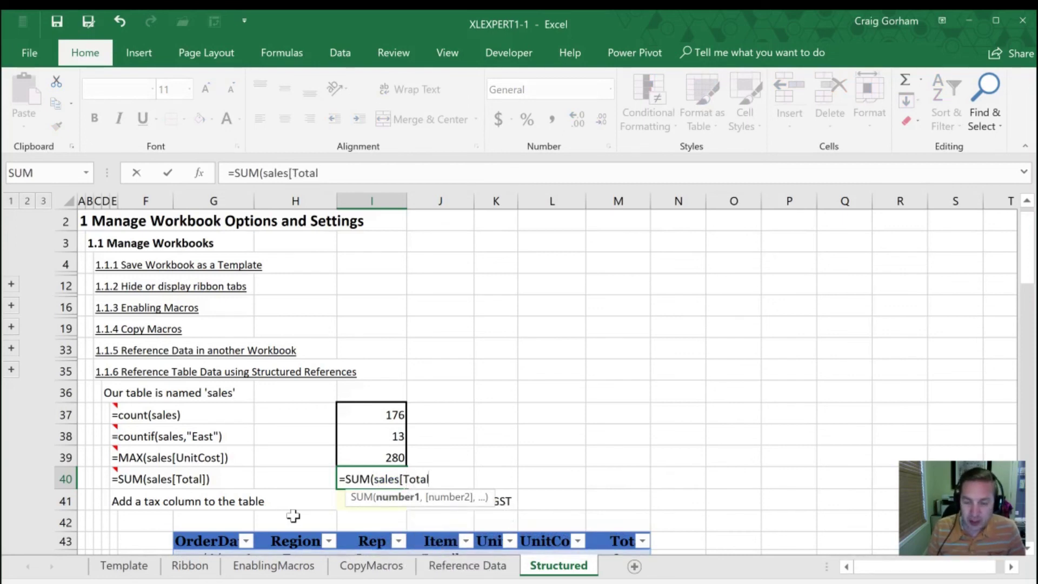
text(])
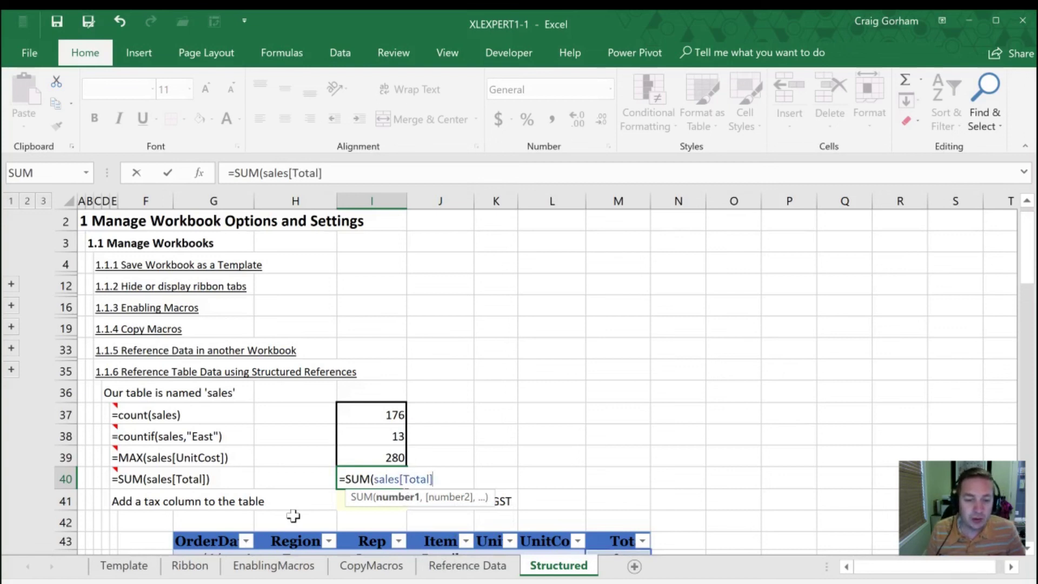
key(Return)
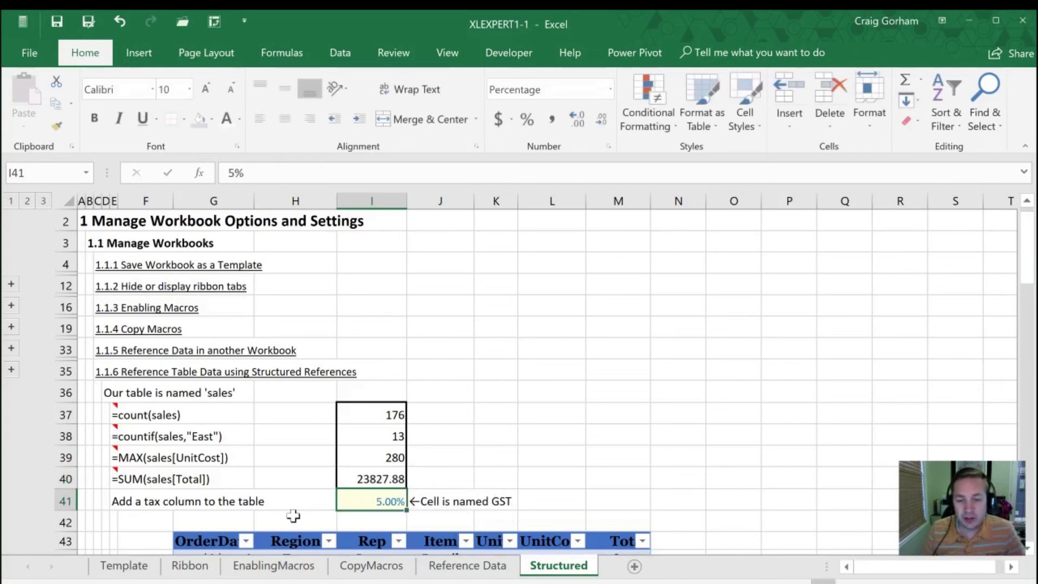
key(Up)
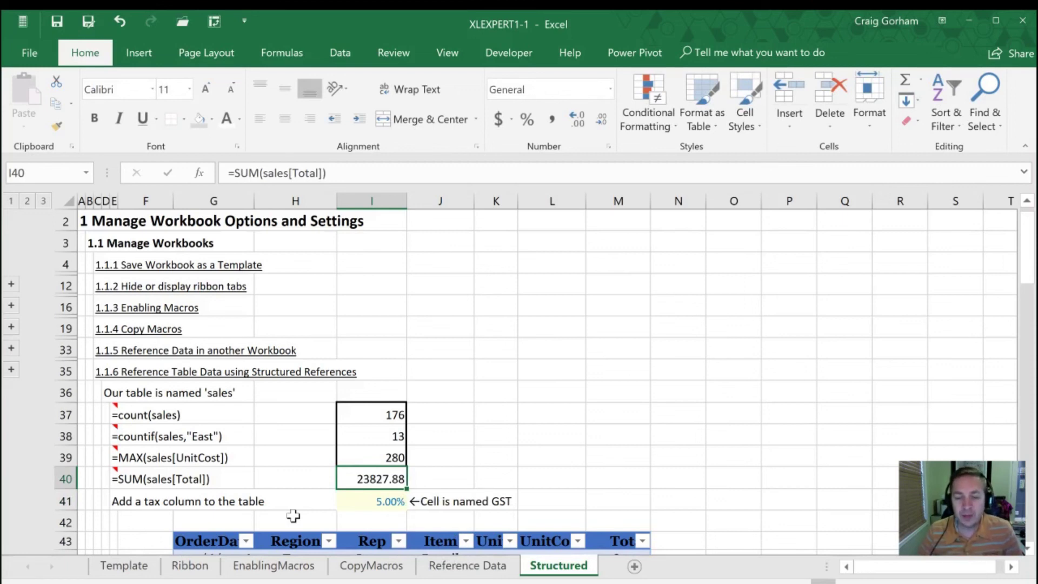
- Assign the name GST to the tax rate cell I41 above the sales table
key(Down)
key(Down)
key(Down)
key(Down)
key(Down)
key(Down)
key(Down)
key(Down)
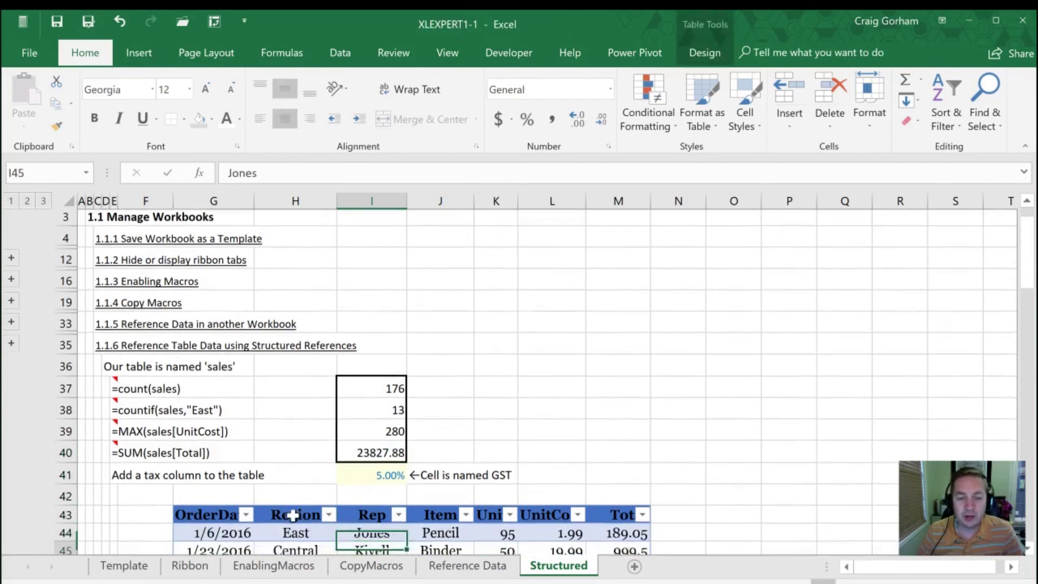
key(Down)
key(Down)
key(Up)
key(Up)
key(Up)
key(Up)
key(Up)
key(Up)
key(Up)
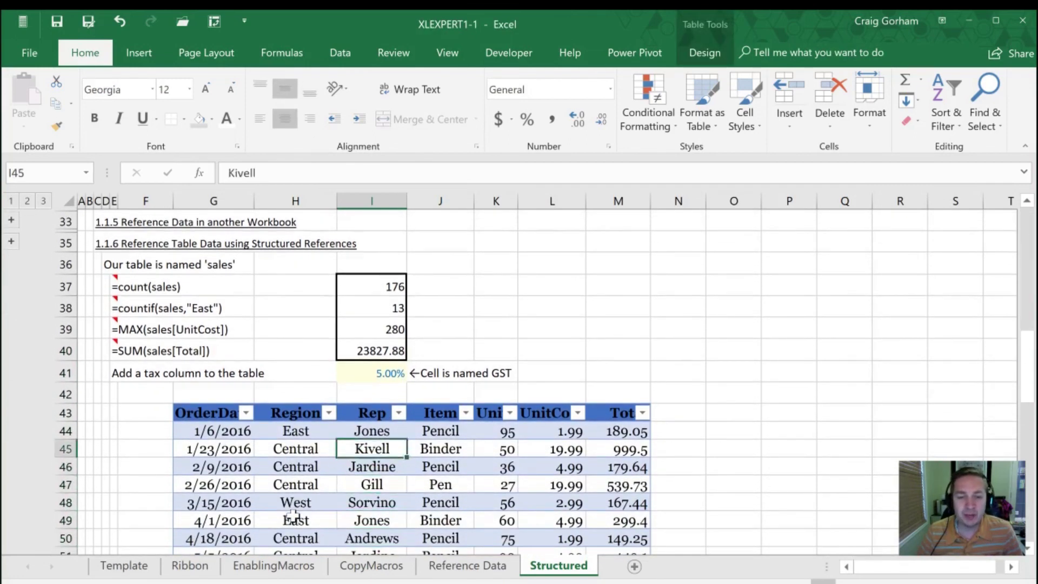
key(Up)
key(Up)
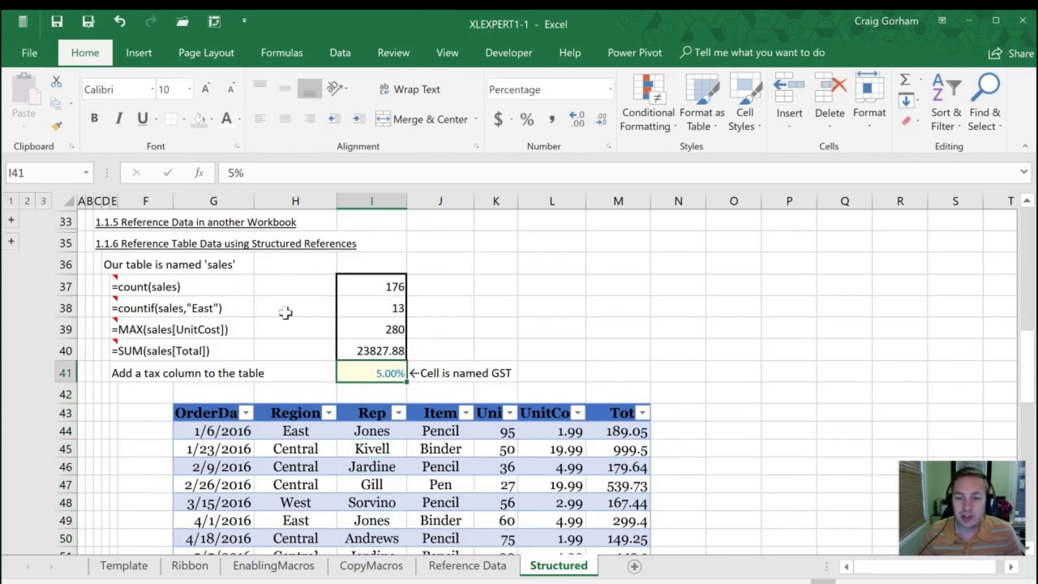
click(22, 172)
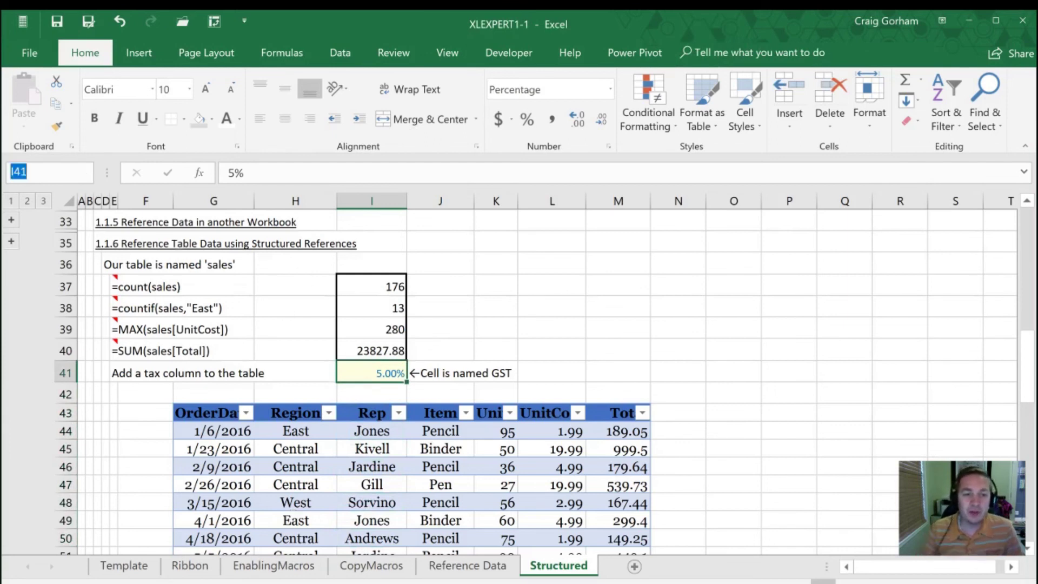
text(GST)
key(Return)
key(Down)
key(Down)
key(Down)
key(Down)
key(Right)
key(Right)
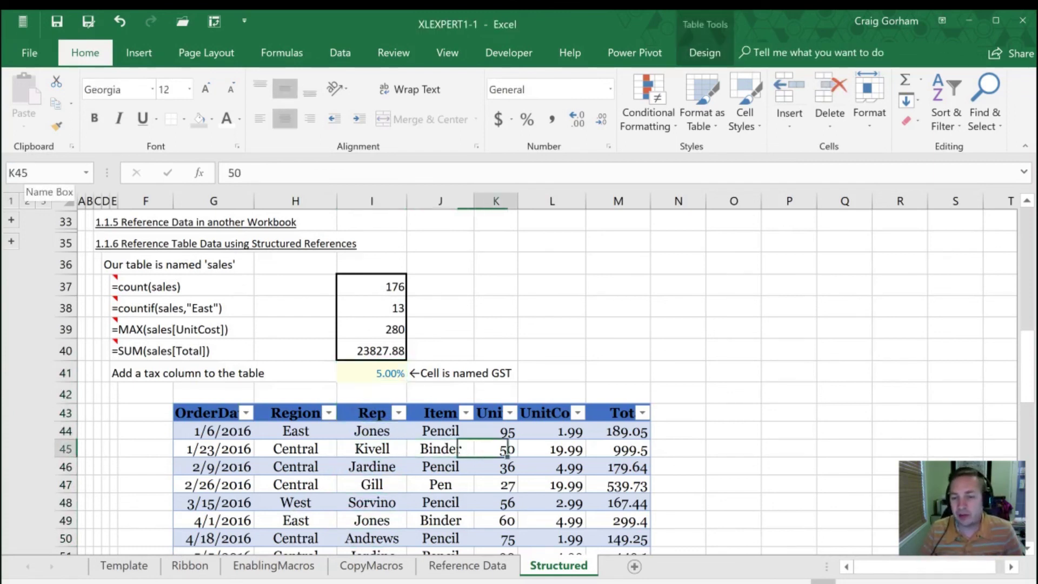
key(Right)
key(Right)
key(Right)
key(Up)
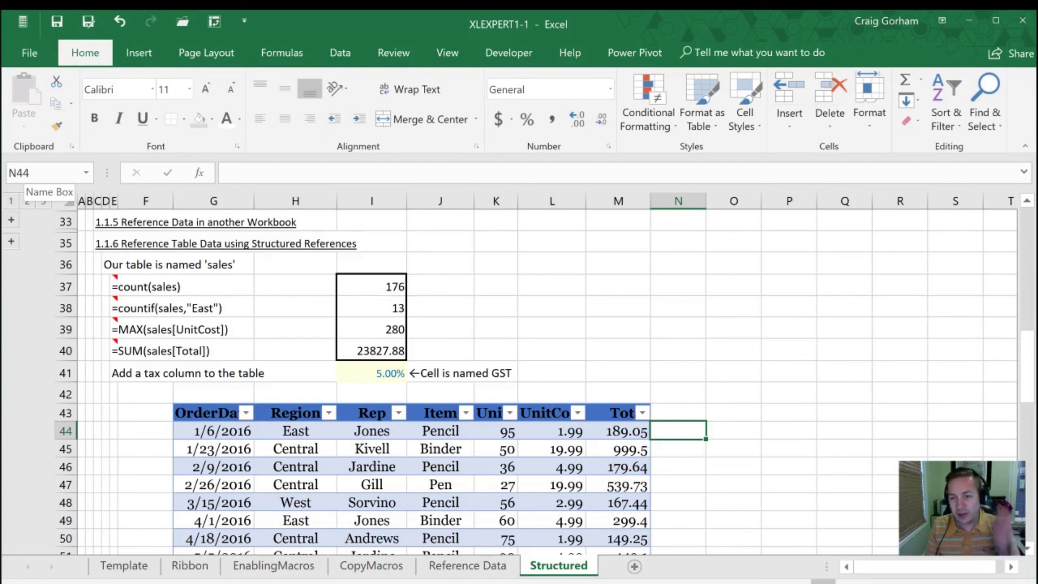
text(=)
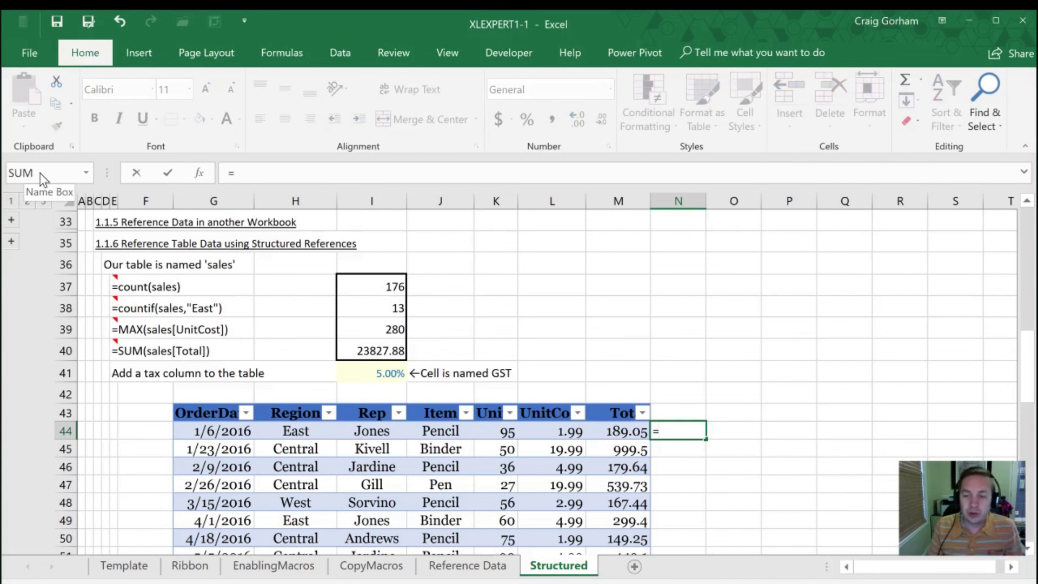
key(Left)
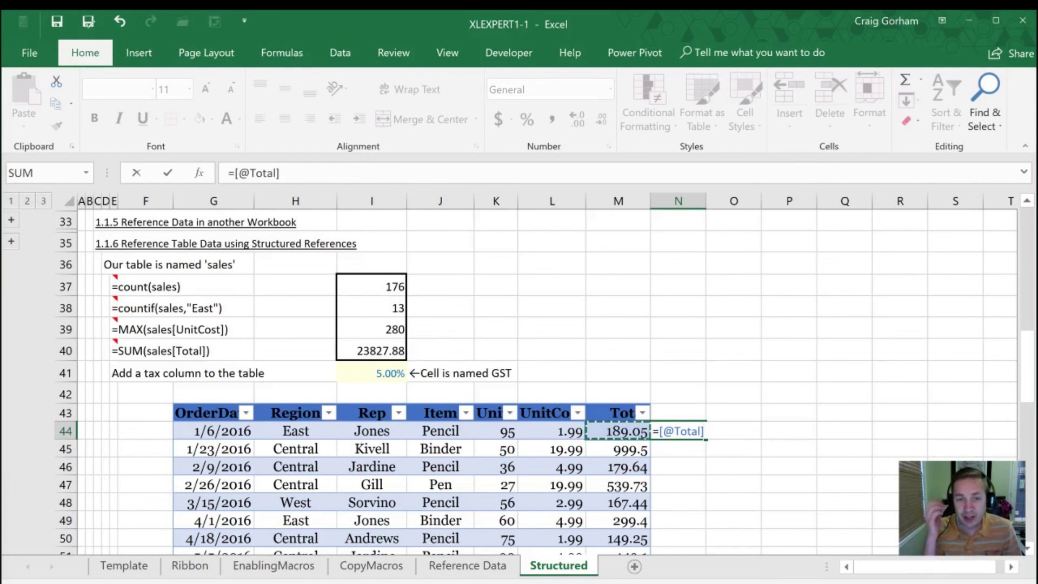
key(Return)
text(*)
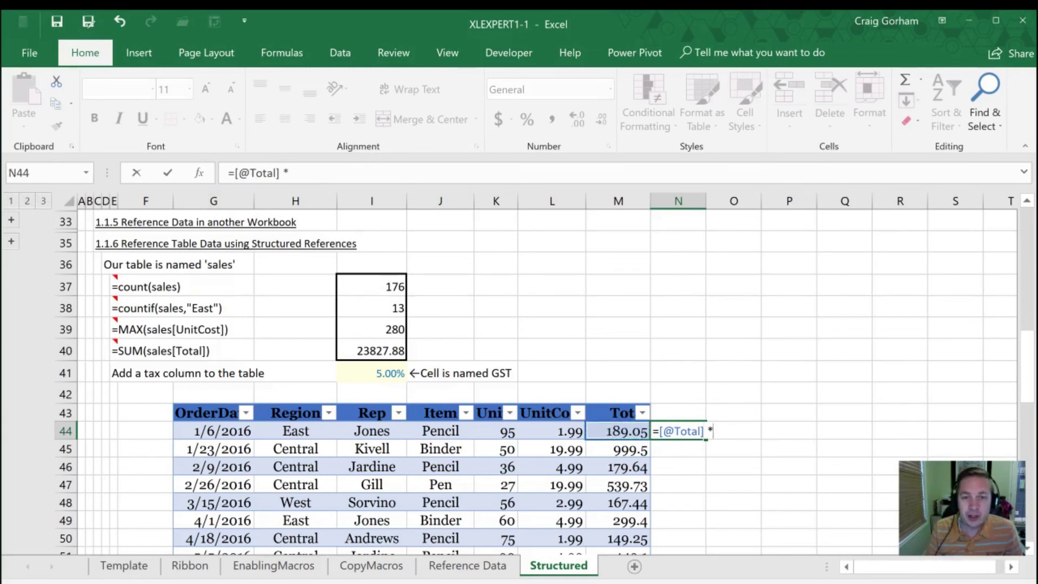
text( GST)
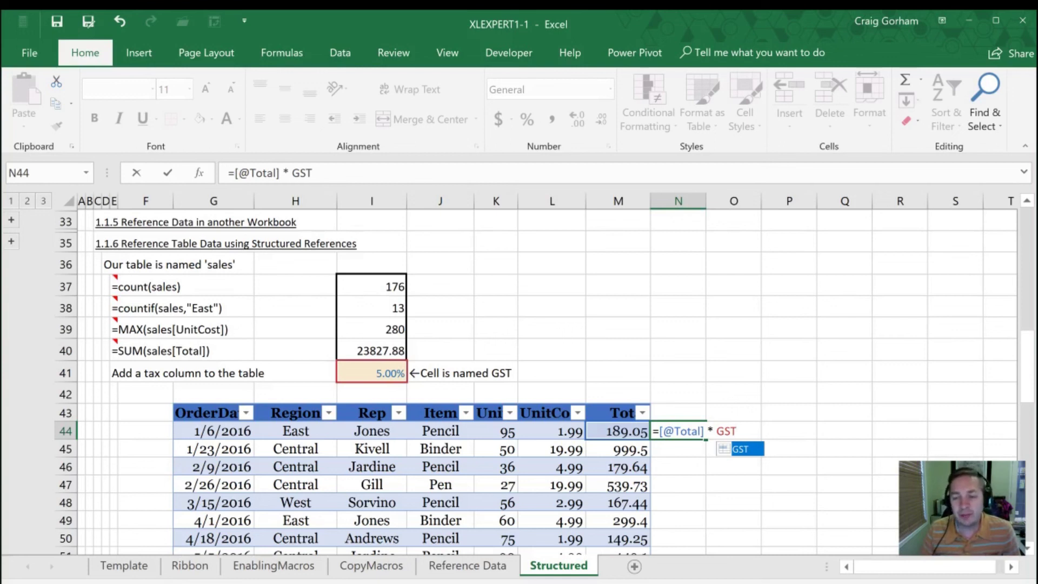
key(Return)
- Examine the tax formula and its values down the new column of the sales table
key(Up)
key(Down)
key(Down)
key(Down)
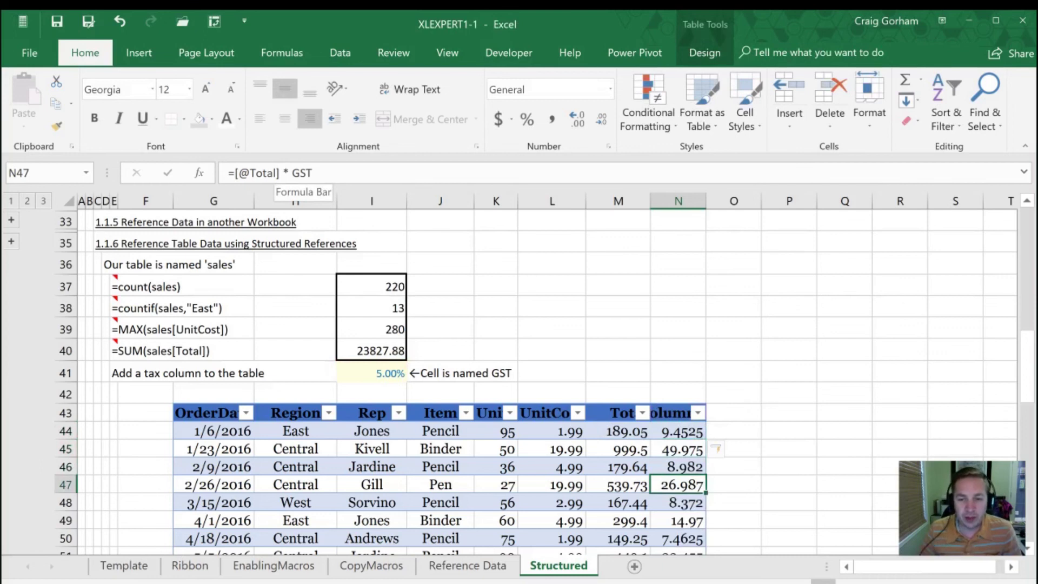
scroll(676, 451, down, 5)
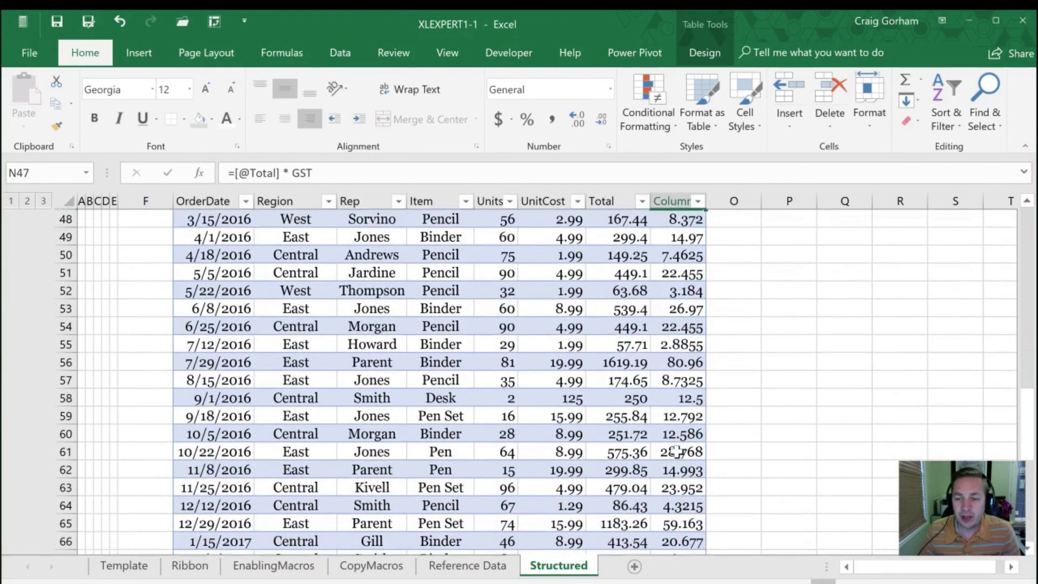
scroll(676, 451, down, 9)
scroll(672, 448, up, 6)
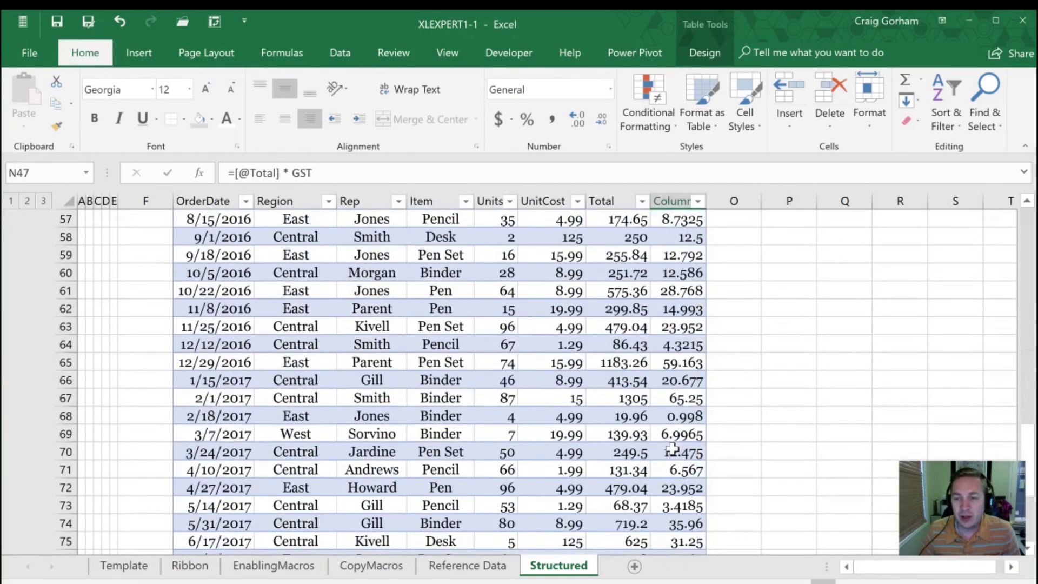
scroll(672, 447, up, 7)
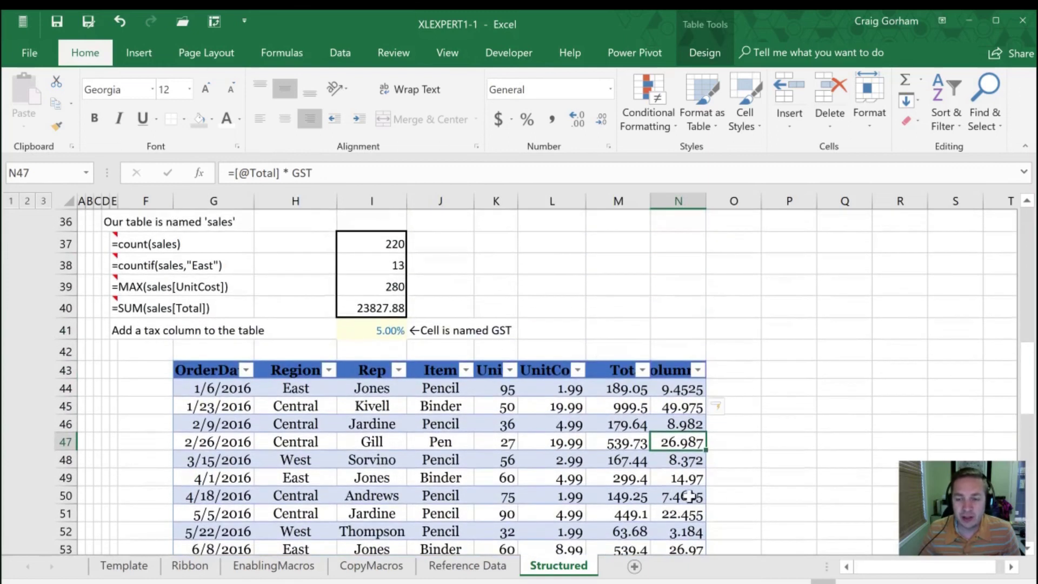